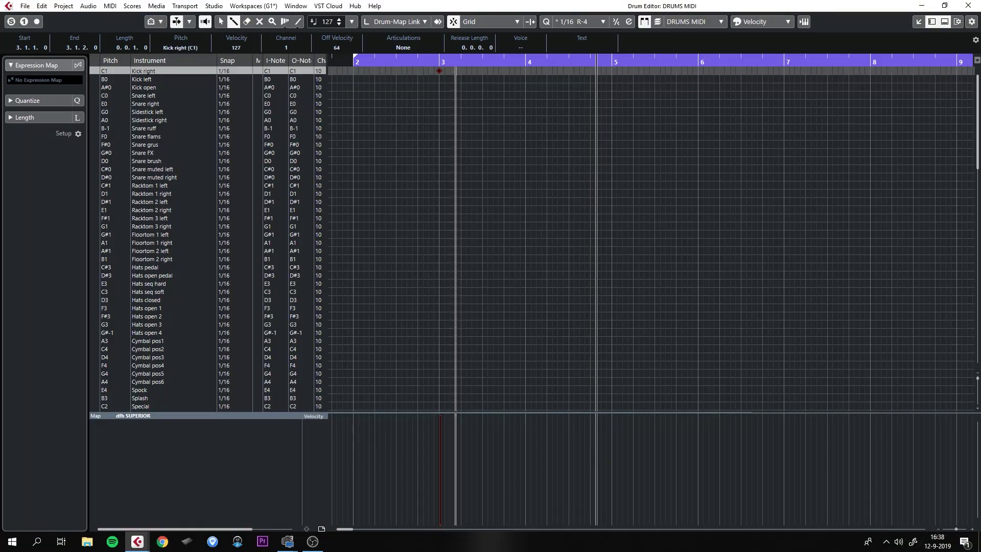
Add a Kick right note on beat 2 of bar 3, with Cymbal pos2 on beat 1 and Cymbal pos5 on beat 2
{"action": "left_click", "coordinate": [460, 70]}
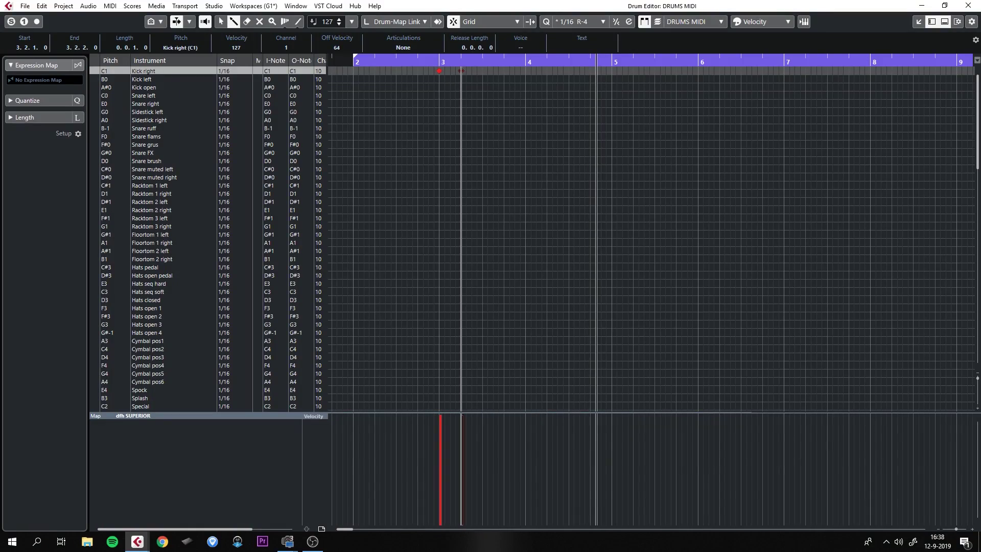
{"action": "left_click", "coordinate": [461, 70]}
{"action": "left_click", "coordinate": [439, 349]}
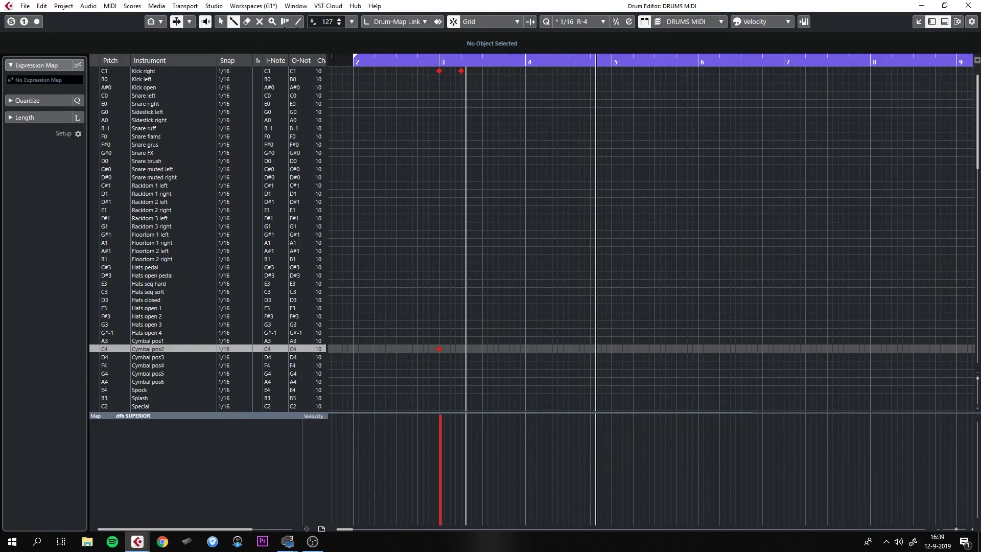
{"action": "left_click", "coordinate": [461, 373]}
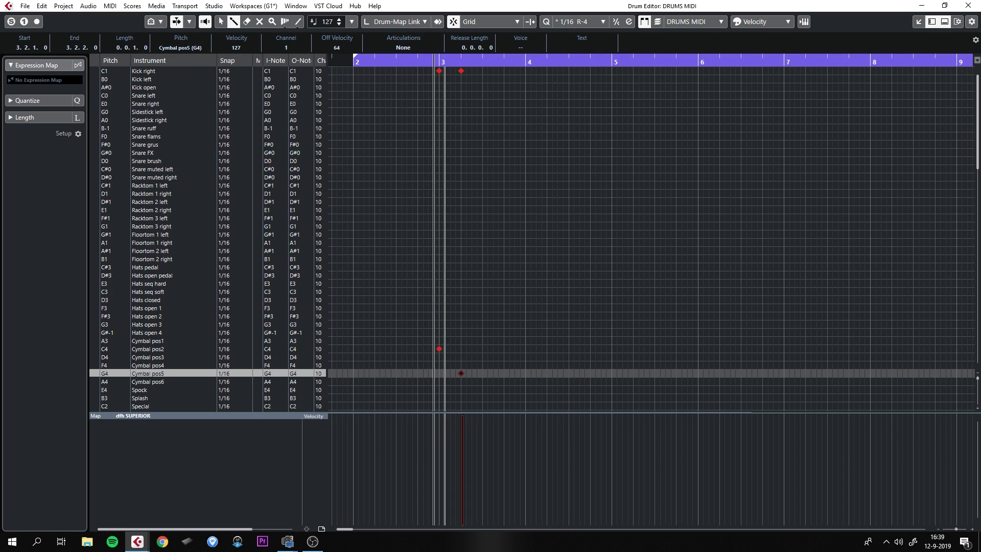
Draw four sixteenth Snare right notes on beat 3 of bar 3 and play the pattern from bar 3
{"action": "left_click_drag", "start_coordinate": [444, 61], "coordinate": [484, 65]}
{"action": "left_click_drag", "start_coordinate": [483, 103], "coordinate": [507, 103]}
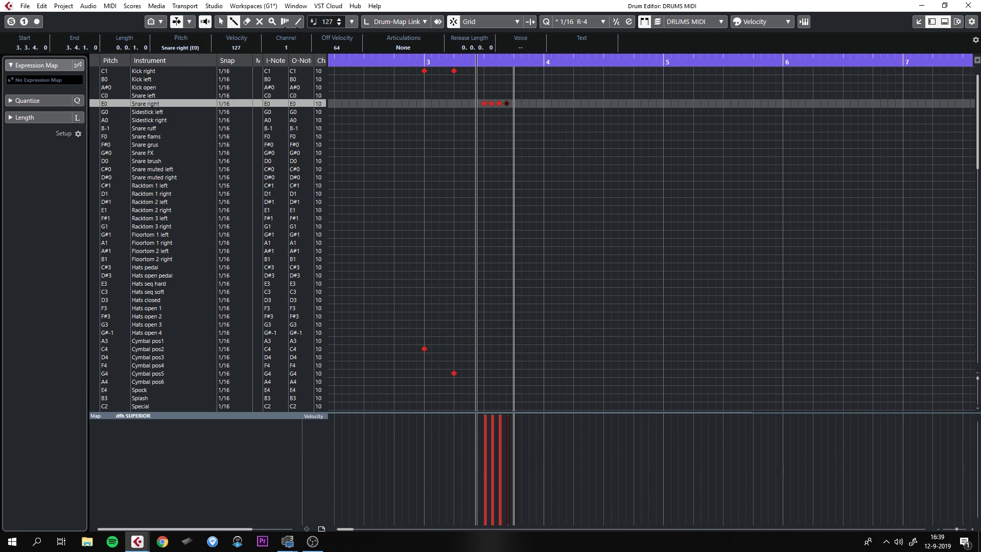
{"action": "left_click_drag", "start_coordinate": [424, 60], "coordinate": [424, 64]}
{"action": "key", "text": "space"}
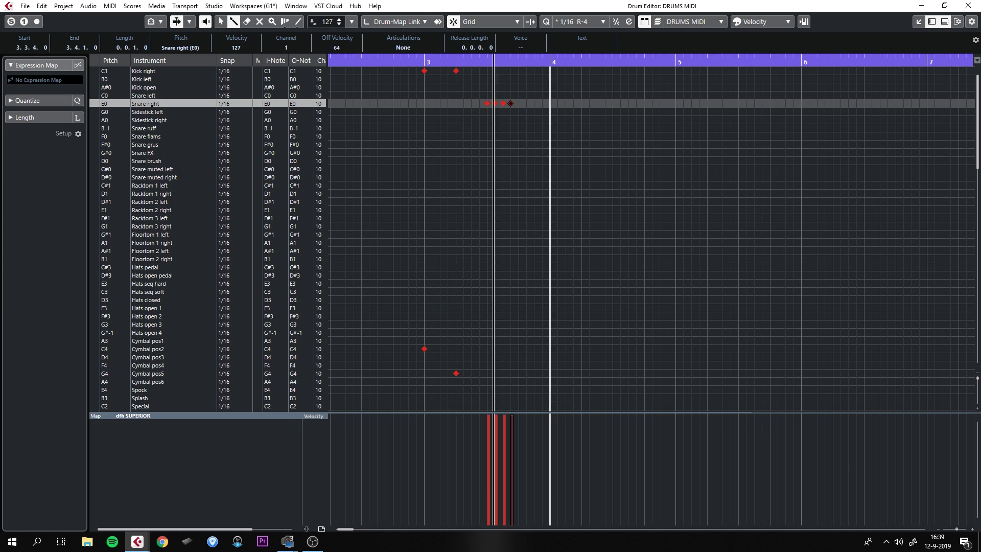
{"action": "key", "text": "space"}
Add Kick right with Cymbal pos2 on beat 4 of bar 3, Kick right with Cymbal pos4 on beat 1 of bar 4, and play it back
{"action": "left_click", "coordinate": [519, 71]}
{"action": "left_click", "coordinate": [550, 70]}
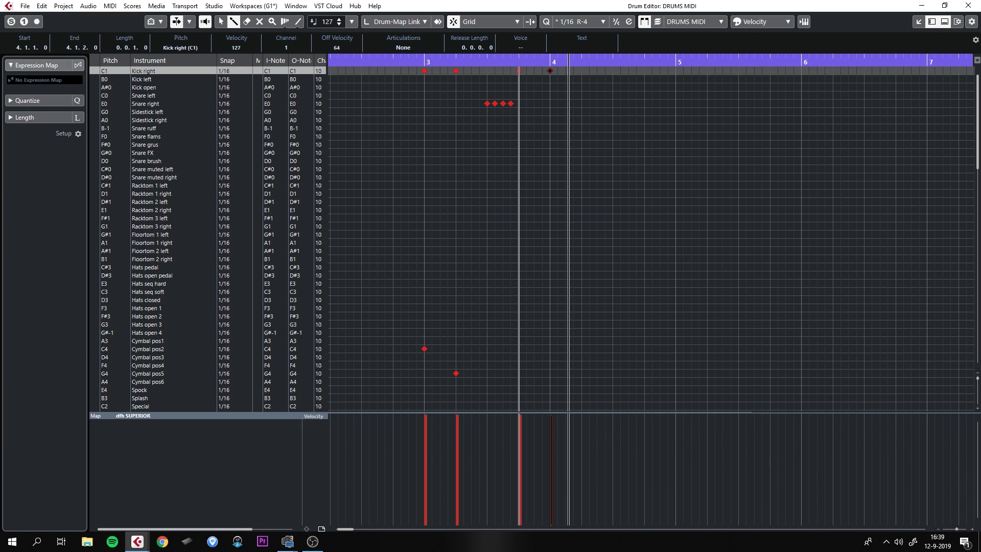
{"action": "left_click", "coordinate": [519, 349]}
{"action": "left_click", "coordinate": [550, 364]}
{"action": "key", "text": "space"}
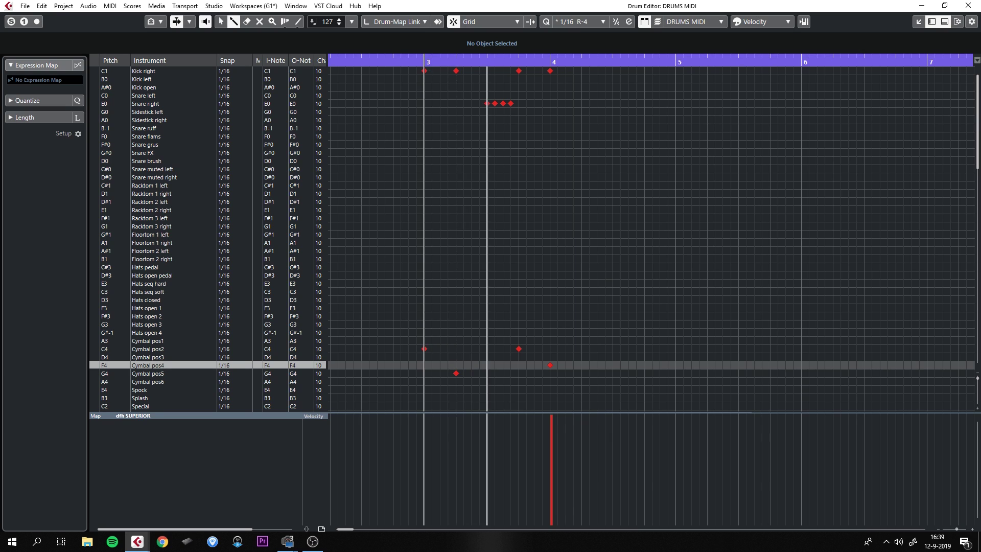
{"action": "key", "text": "space"}
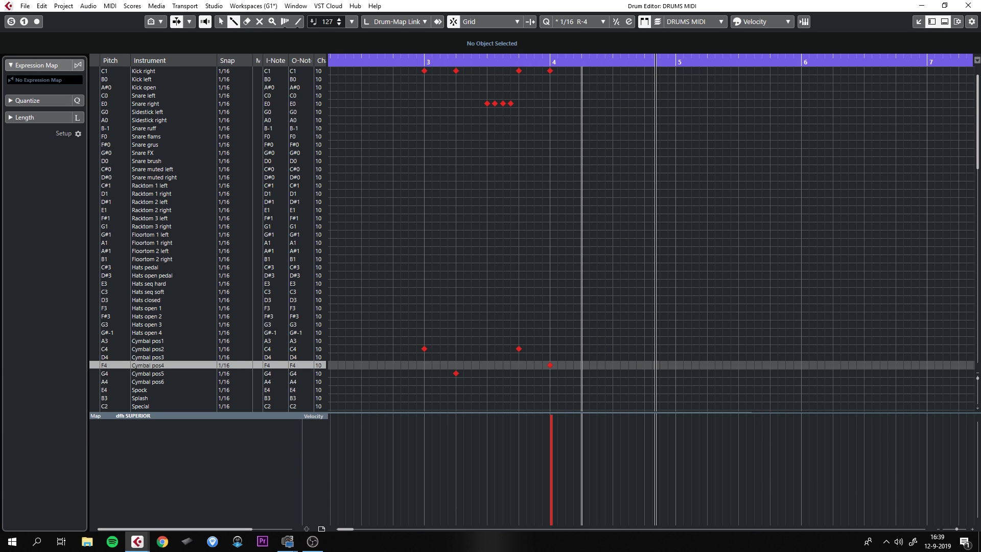
Draw four sixteenth Snare right notes on beat 2 of bar 4 and Kick right notes on beats 3 and 4
{"action": "left_click_drag", "start_coordinate": [581, 104], "coordinate": [606, 103]}
{"action": "left_click", "coordinate": [614, 70]}
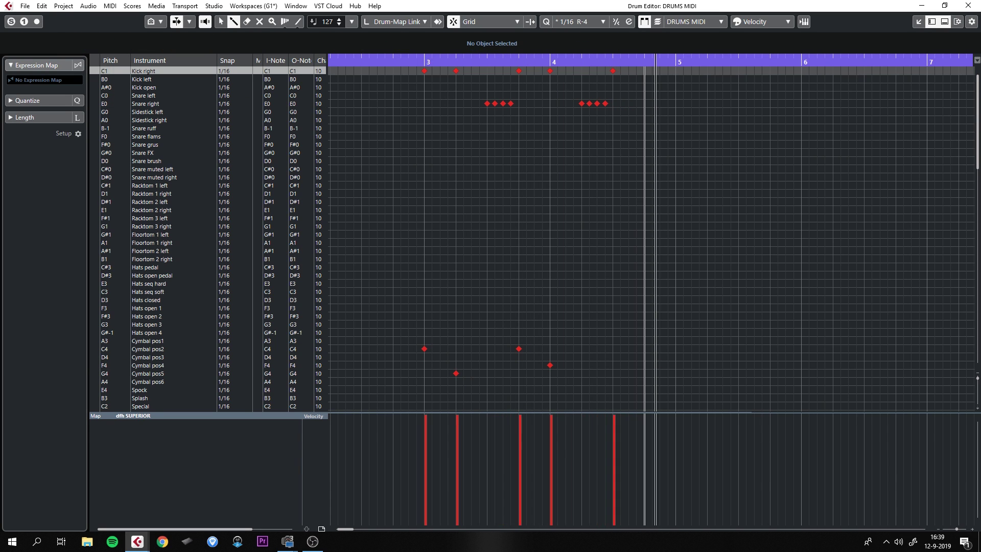
{"action": "left_click", "coordinate": [645, 71]}
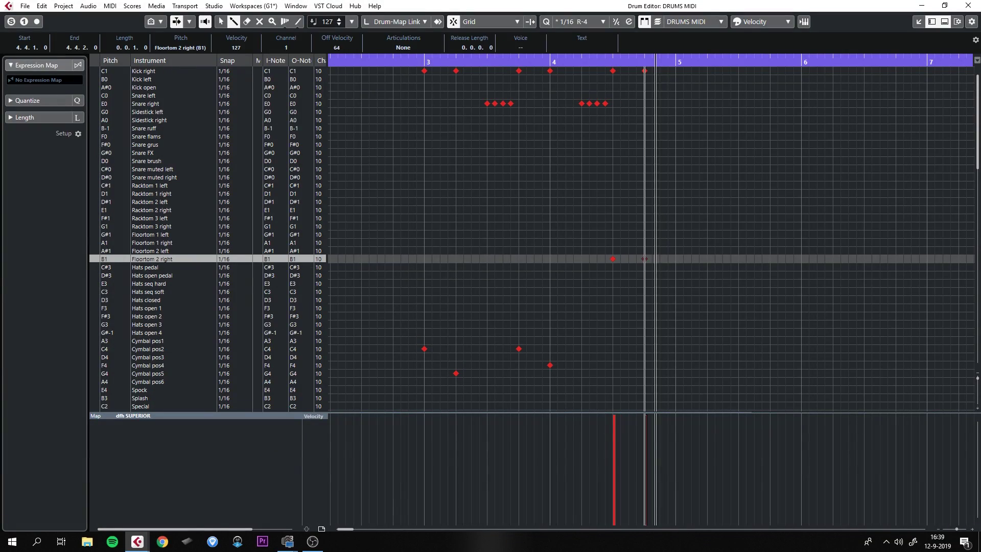
Add Floortom 1 right and Floortom 2 right notes on beats 3 and 4 of bar 4, ending with the selection tool active
{"action": "left_click", "coordinate": [645, 242]}
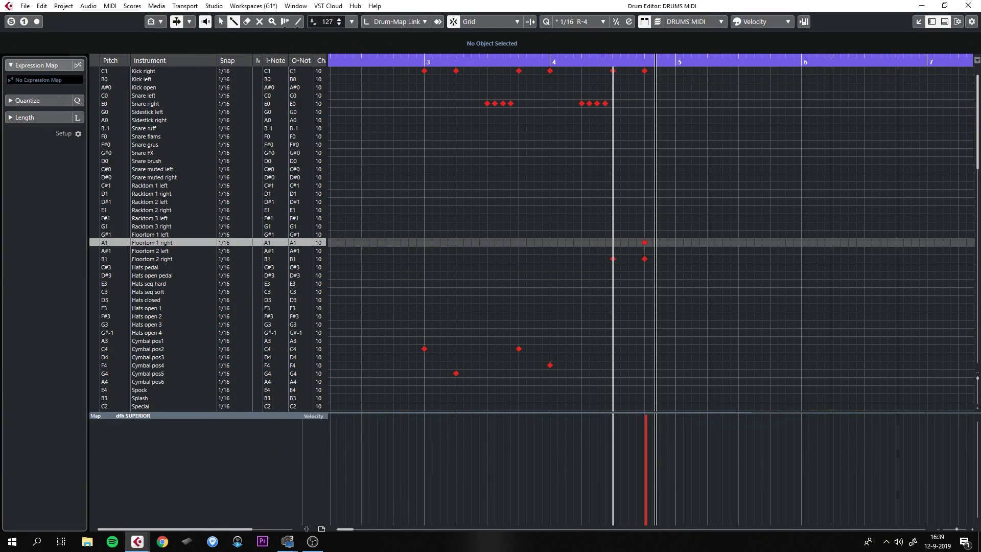
{"action": "left_click", "coordinate": [613, 242]}
{"action": "right_click", "coordinate": [613, 242]}
{"action": "left_click", "coordinate": [589, 213]}
Play back the finished two-bar drum pattern from the start of bar 3
{"action": "left_click", "coordinate": [424, 61]}
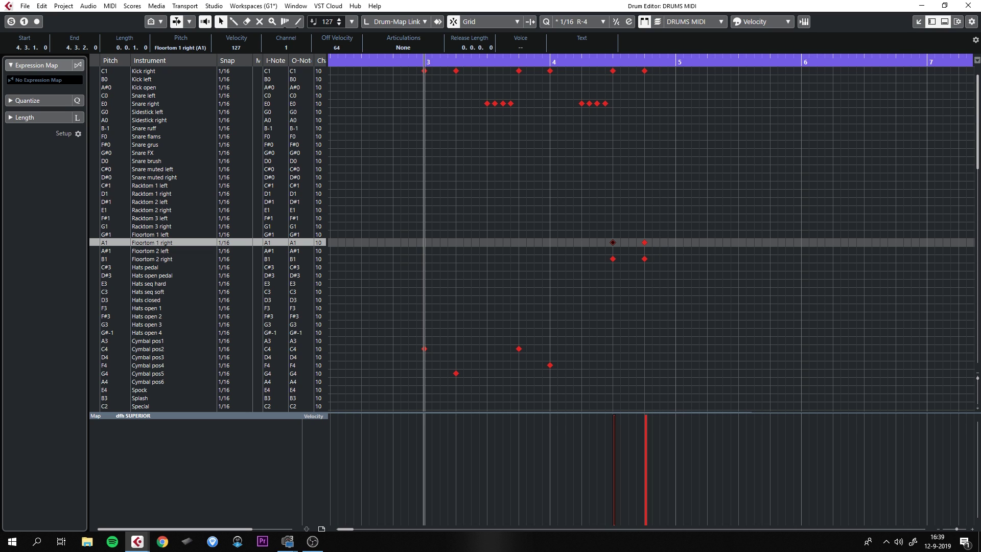
{"action": "key", "text": "Escape"}
{"action": "key", "text": "space"}
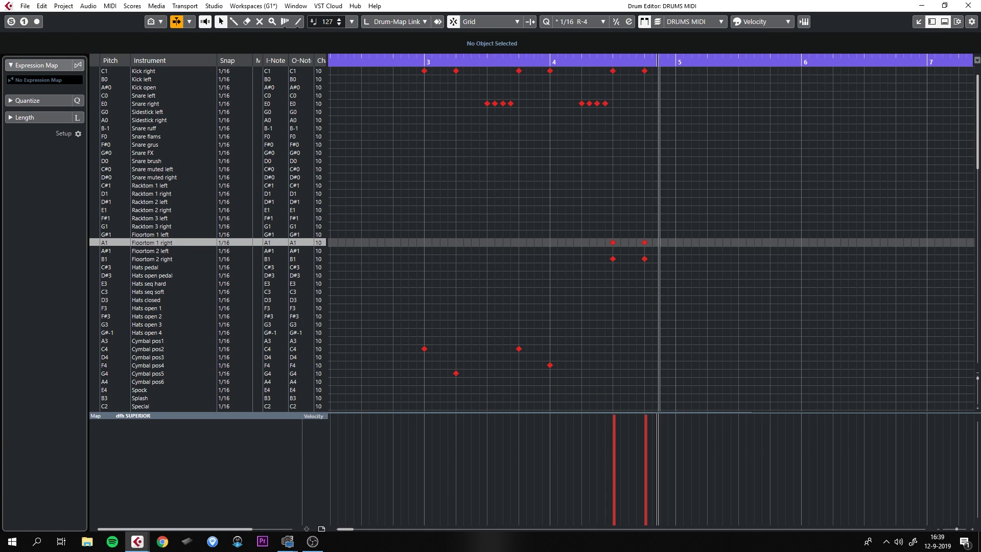
{"action": "key", "text": "space"}
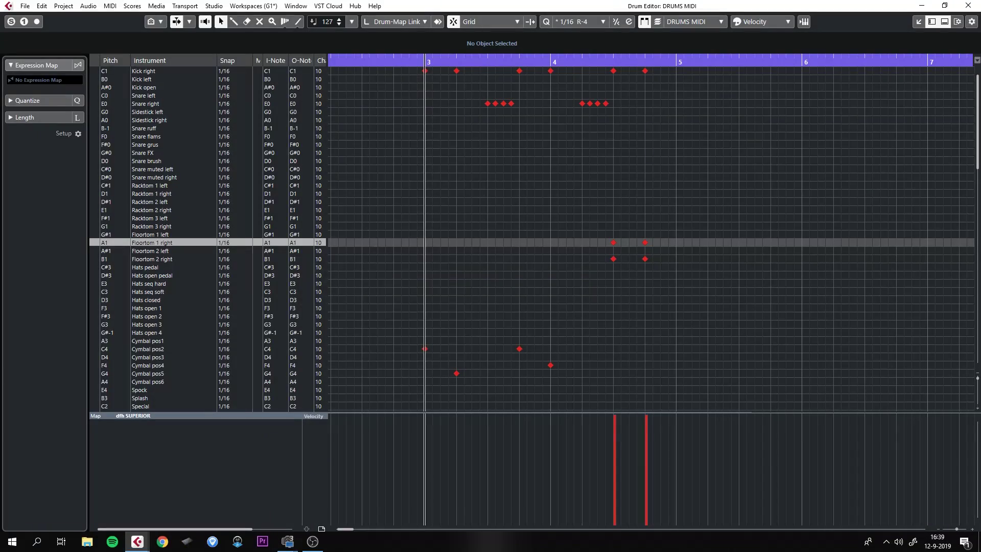
{"action": "key", "text": "space"}
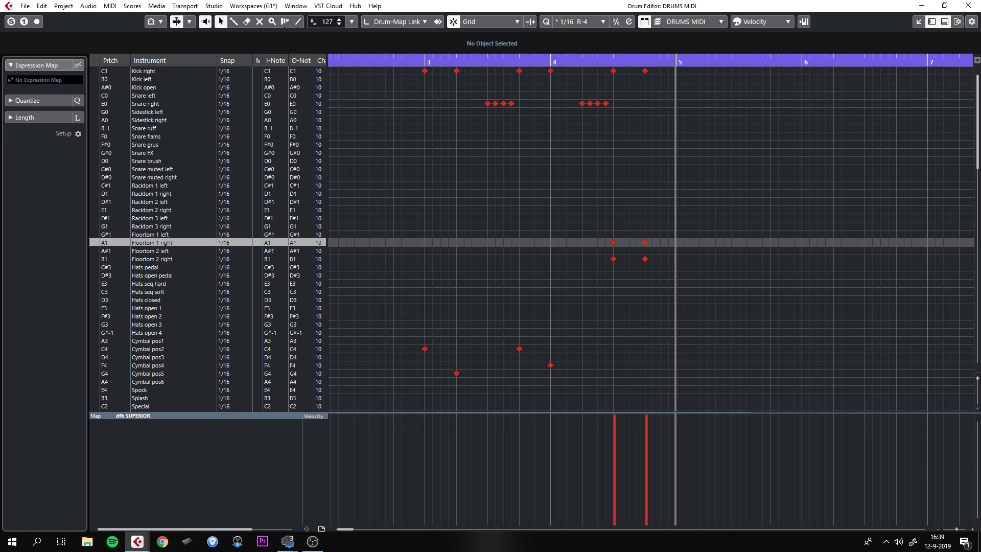
Try to vary the velocities of the eight Snare right notes by hand in the velocity lane
{"action": "left_click_drag", "start_coordinate": [472, 95], "coordinate": [656, 134]}
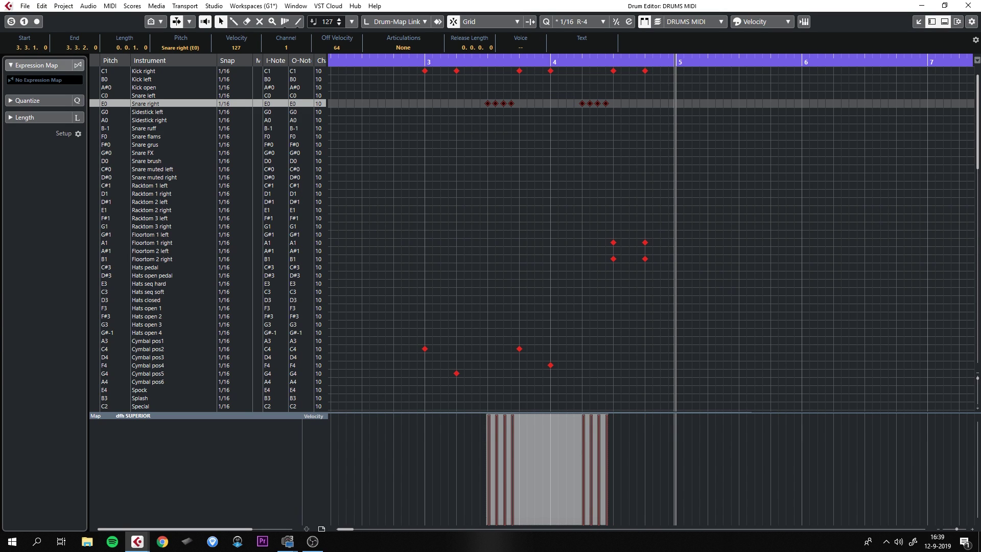
{"action": "left_click_drag", "start_coordinate": [488, 439], "coordinate": [512, 429]}
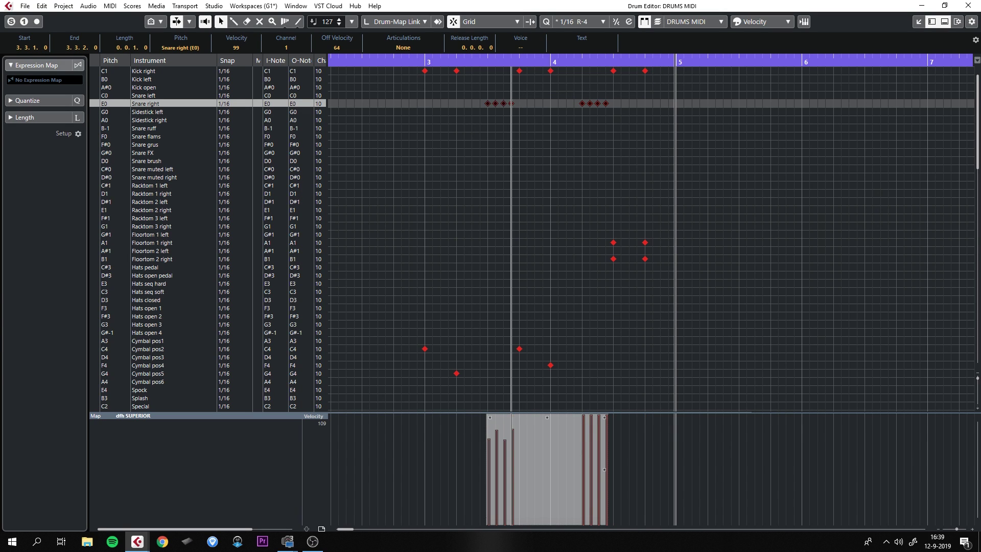
{"action": "left_click_drag", "start_coordinate": [583, 441], "coordinate": [607, 436]}
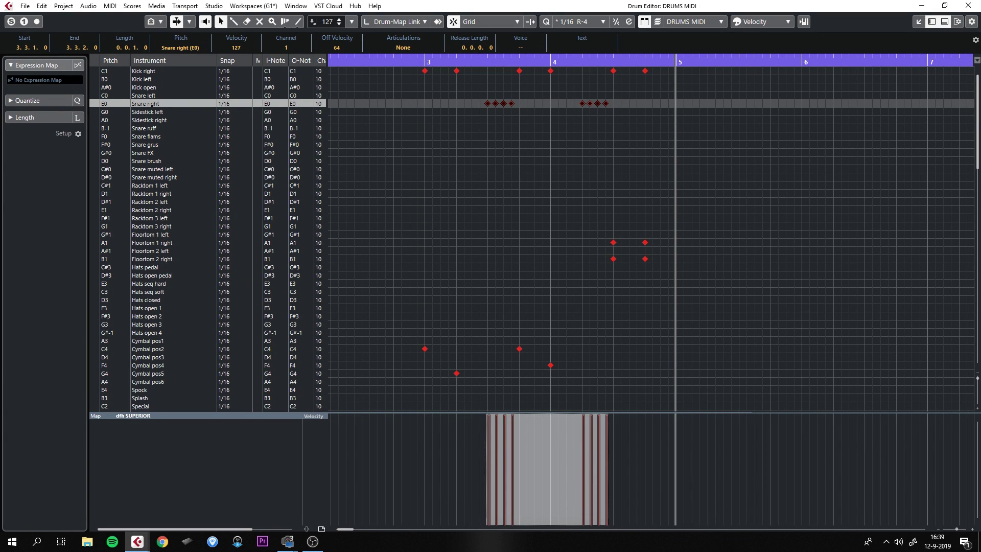
Load the Random Velocity Snare preset in the Logical Editor for the selected snare notes
{"action": "left_click", "coordinate": [110, 6]}
{"action": "left_click", "coordinate": [135, 182]}
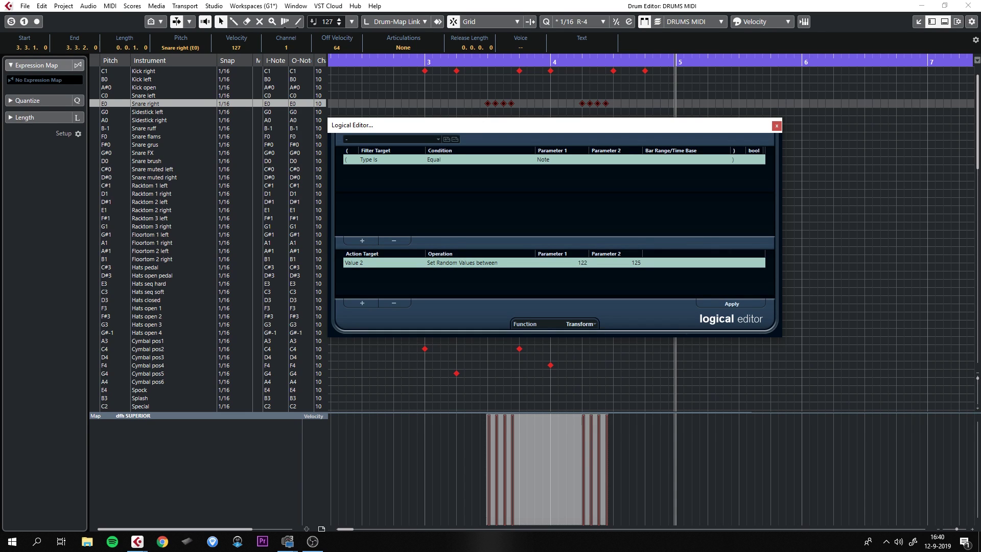
{"action": "left_click", "coordinate": [391, 139]}
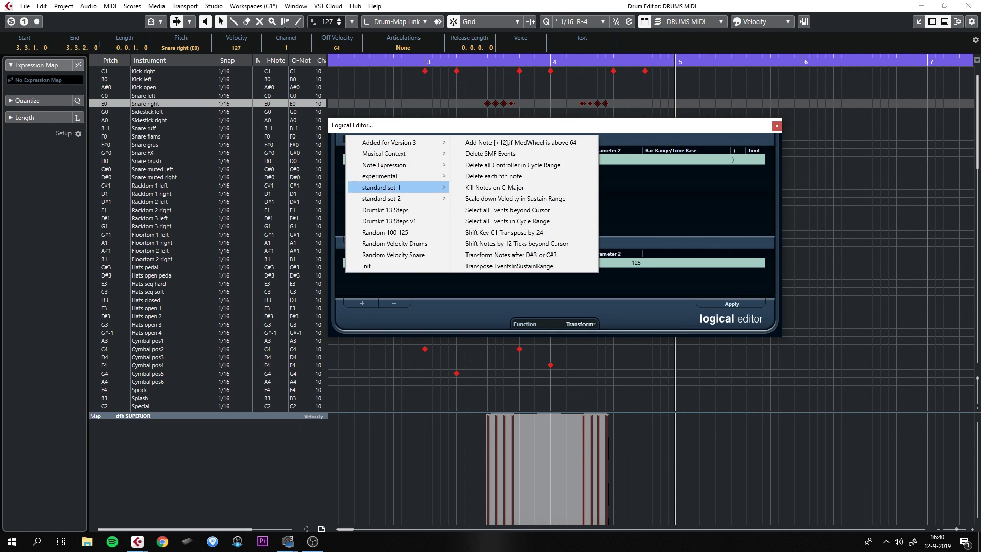
{"action": "left_click", "coordinate": [393, 255]}
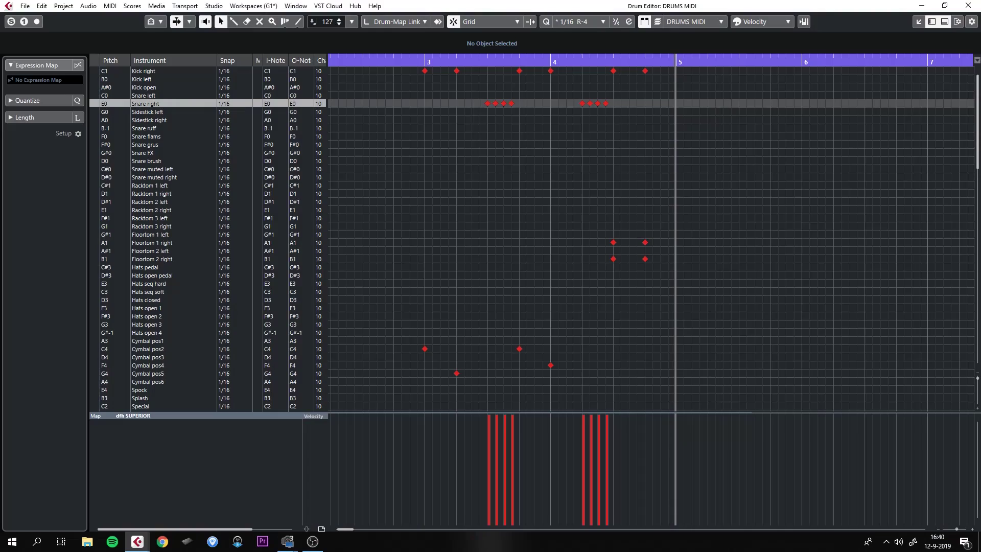
Reselect the snare notes, reload Random Velocity Snare in the Logical Editor and examine its filter condition and available operations
{"action": "left_click_drag", "start_coordinate": [685, 147], "coordinate": [471, 98]}
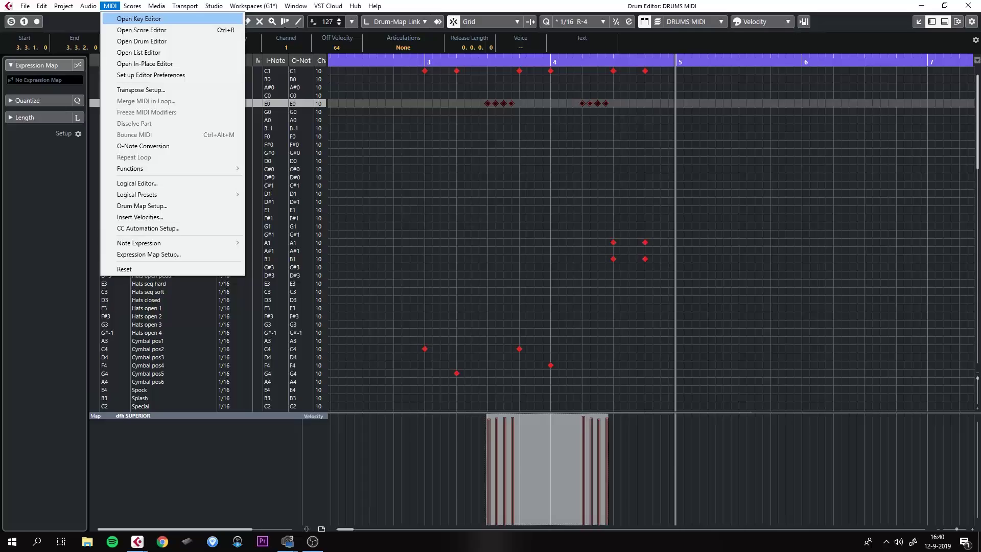
{"action": "left_click", "coordinate": [137, 183]}
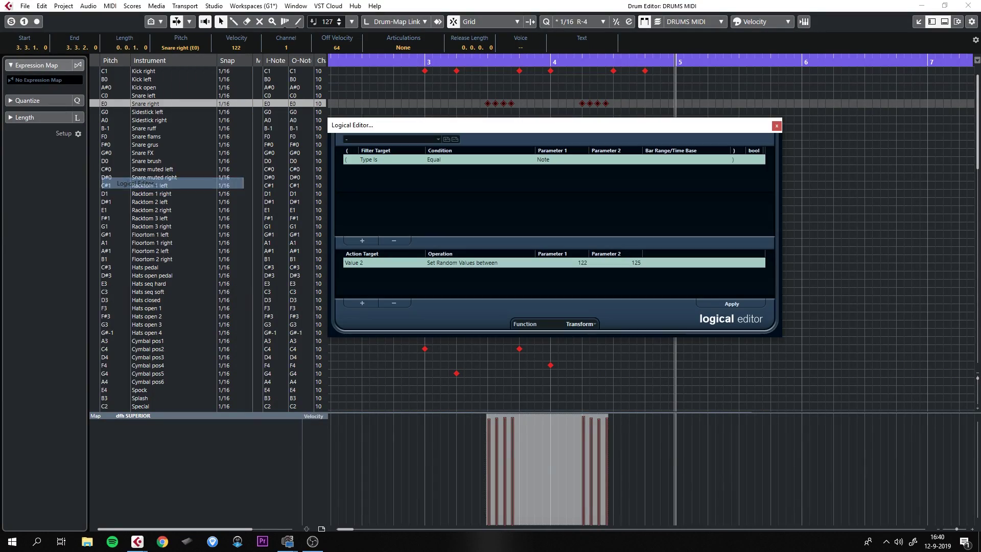
{"action": "left_click", "coordinate": [391, 139]}
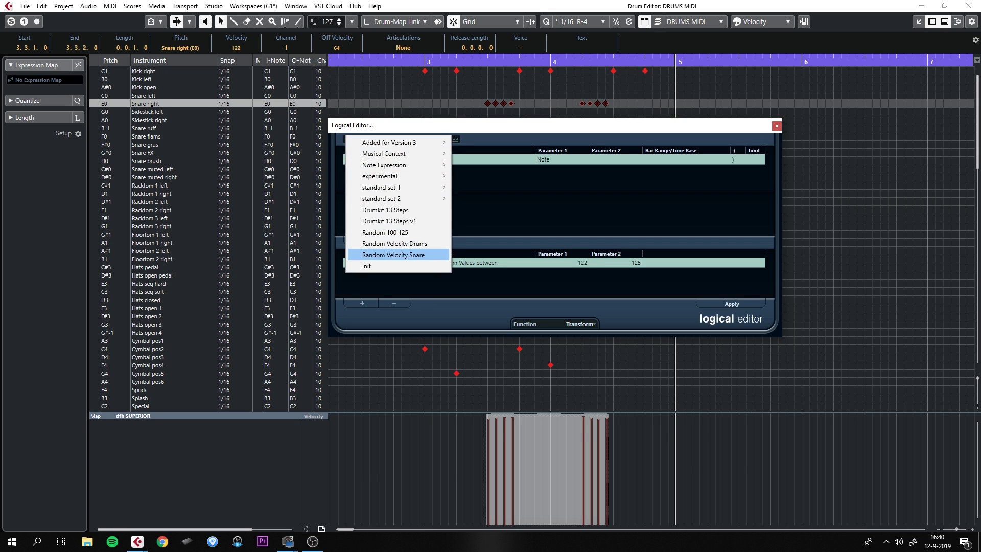
{"action": "left_click", "coordinate": [389, 254]}
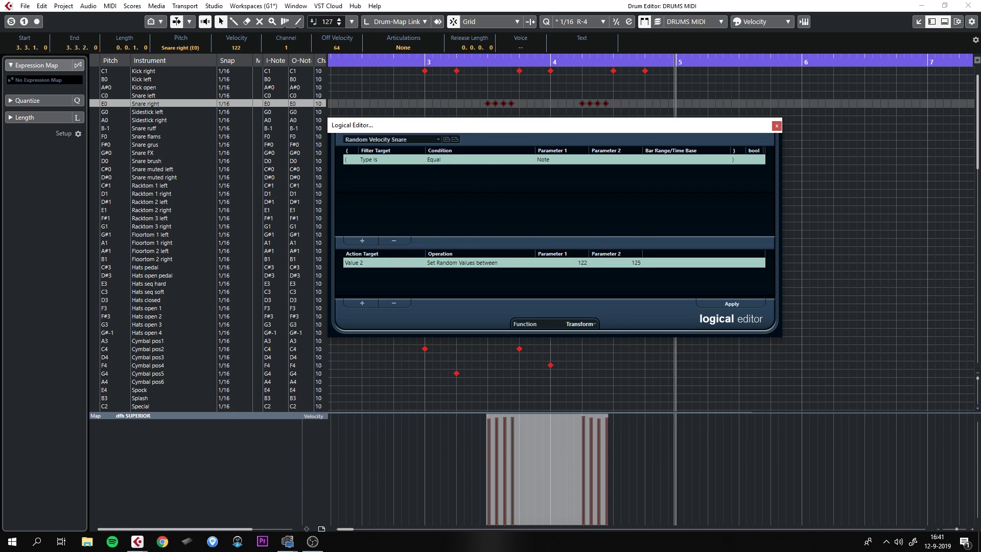
{"action": "left_click", "coordinate": [434, 159]}
{"action": "key", "text": "Escape"}
{"action": "left_click", "coordinate": [439, 263]}
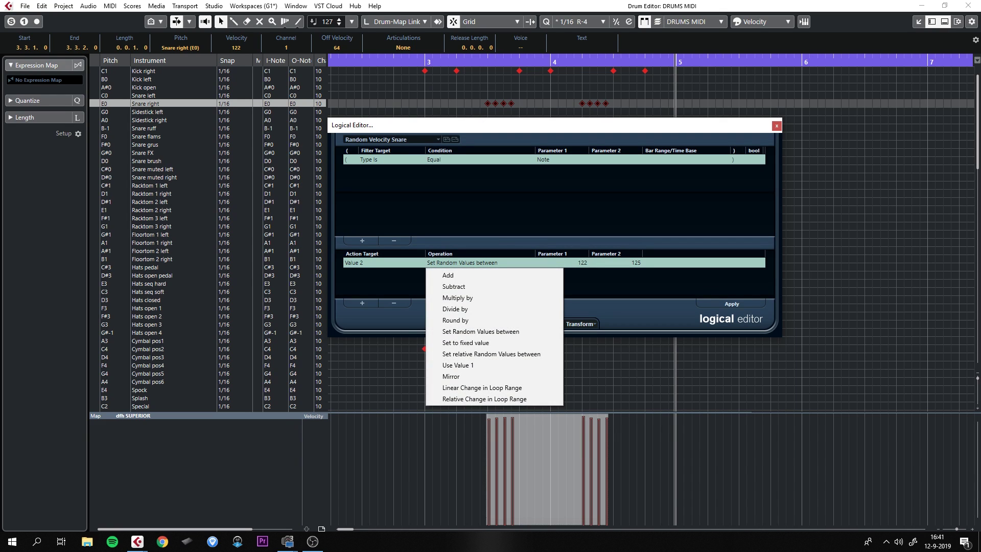
{"action": "key", "text": "Escape"}
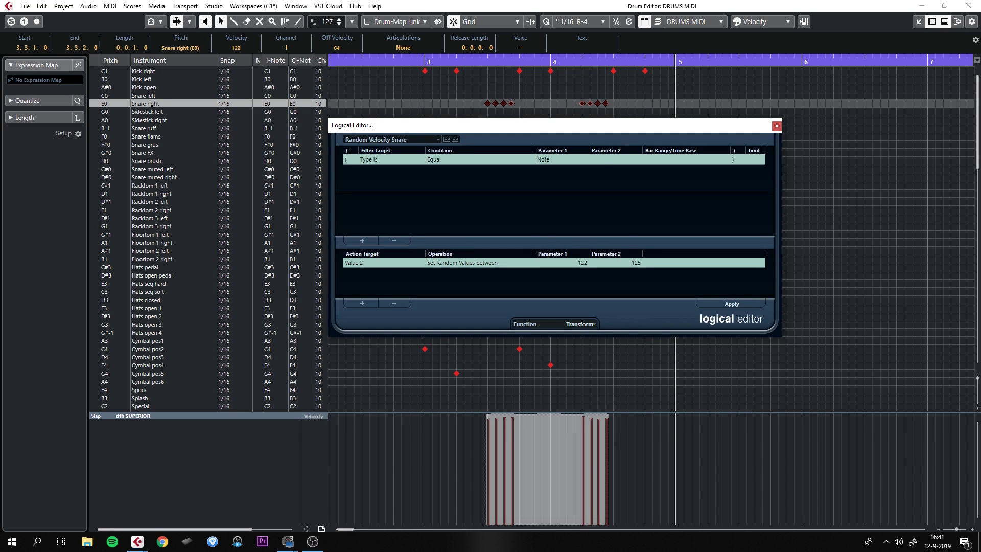
Close the Logical Editor, randomize the velocities of the eight Snare right notes, play the pattern from bar 3 and deselect the notes
{"action": "left_click", "coordinate": [776, 126]}
{"action": "left_click_drag", "start_coordinate": [662, 140], "coordinate": [484, 101]}
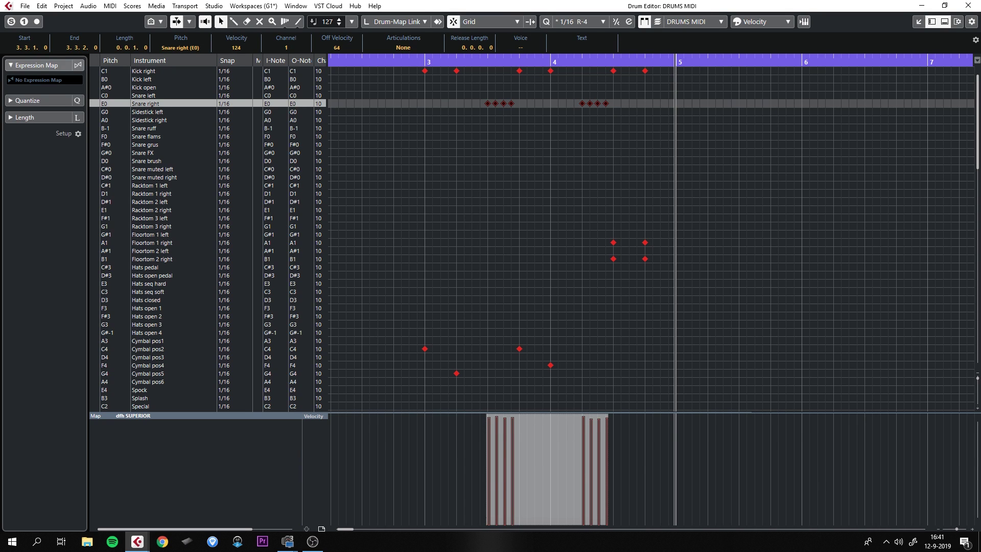
{"action": "key", "text": "space"}
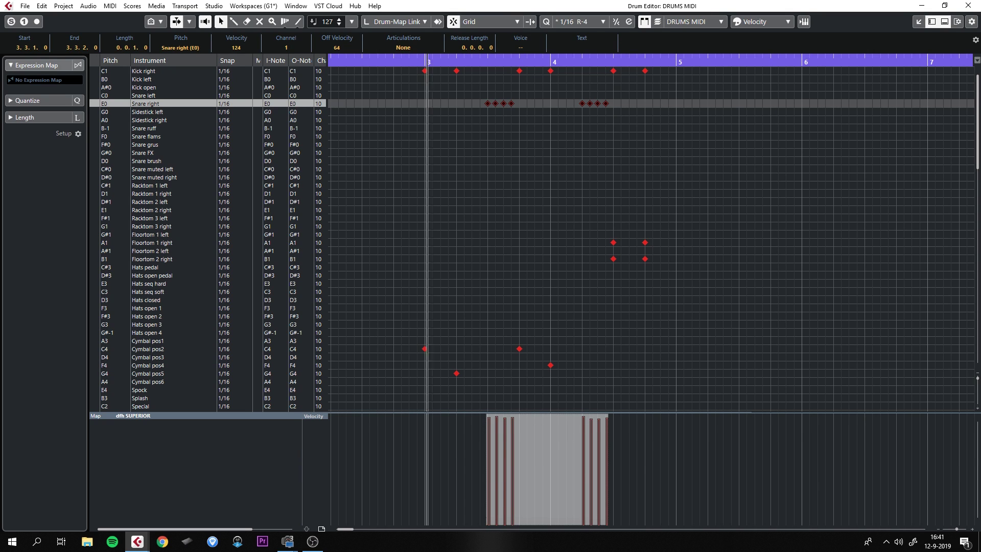
{"action": "key", "text": "space"}
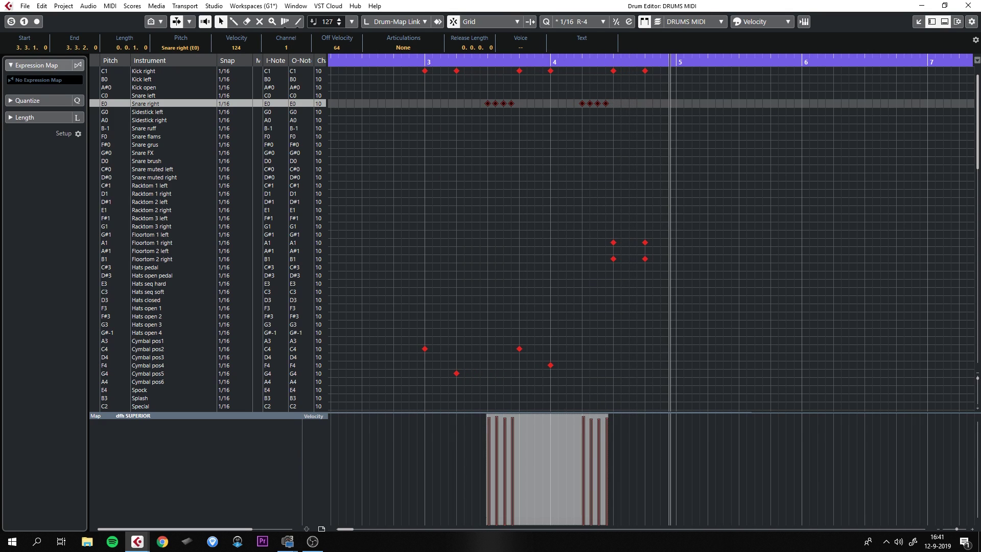
{"action": "key", "text": "ctrl+shift+a"}
{"action": "left_click_drag", "start_coordinate": [640, 124], "coordinate": [461, 97]}
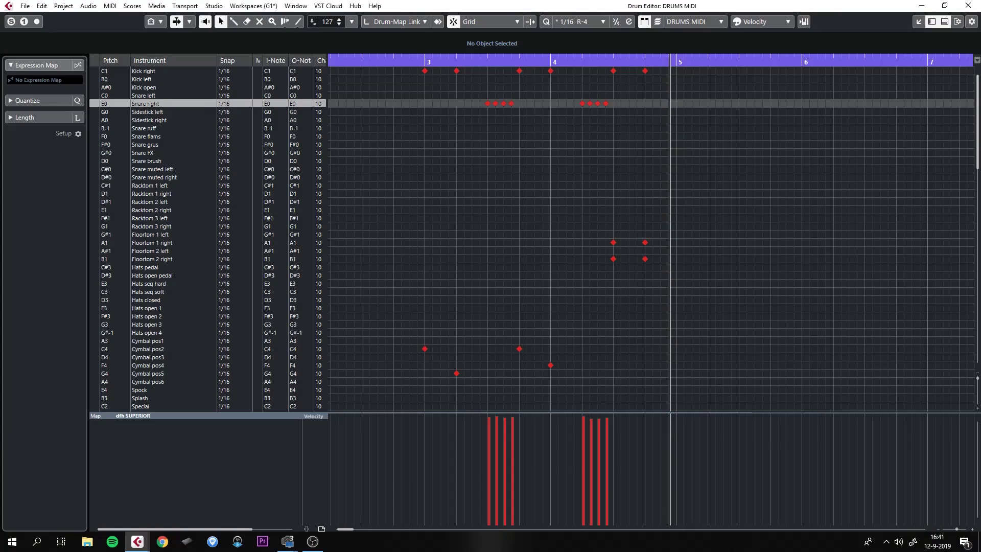
Show the macros in Key Commands and examine the commands inside the Humanize Drums (VeloQ) macro
{"action": "key", "text": "alt+e"}
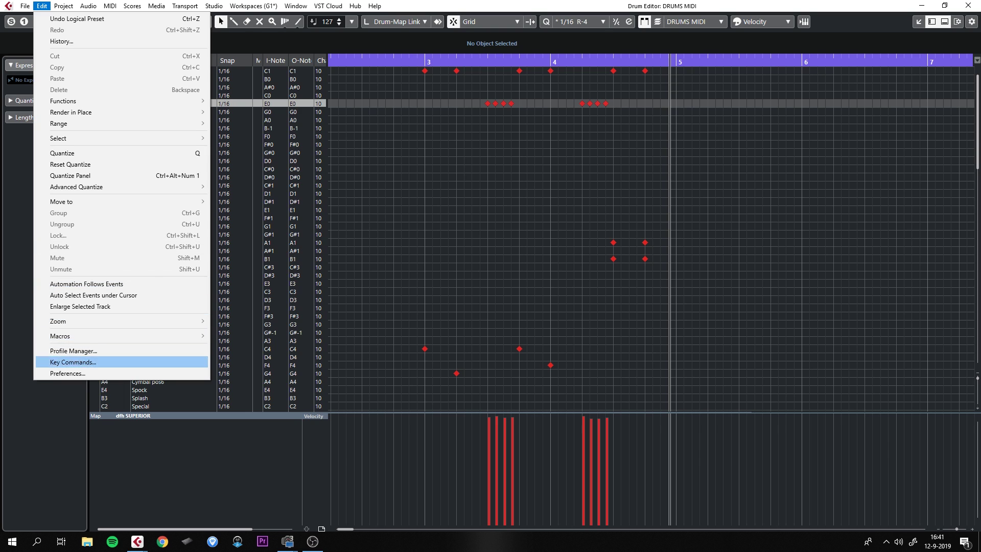
{"action": "key", "text": "Return"}
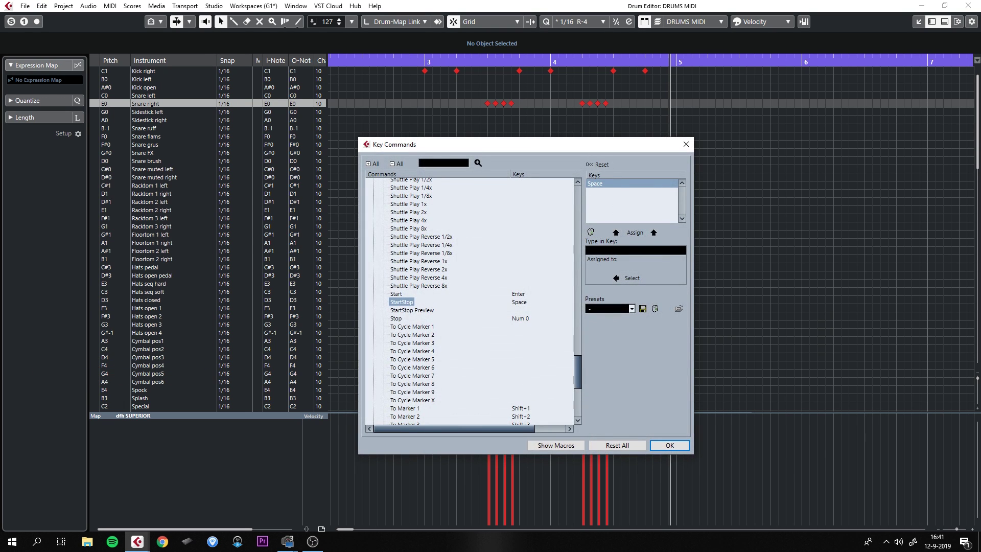
{"action": "left_click", "coordinate": [555, 445]}
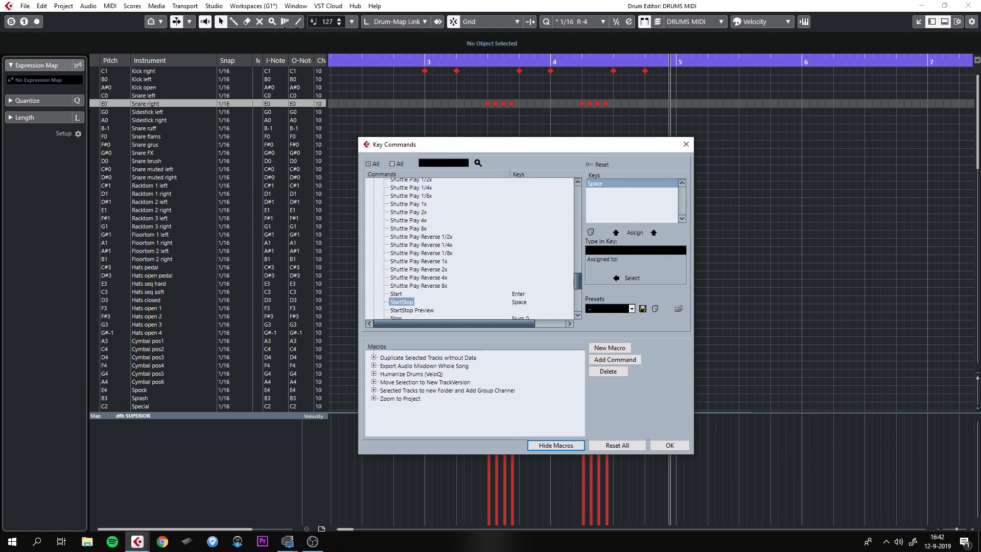
{"action": "left_click", "coordinate": [411, 373]}
{"action": "left_click", "coordinate": [374, 373]}
{"action": "left_click", "coordinate": [448, 382]}
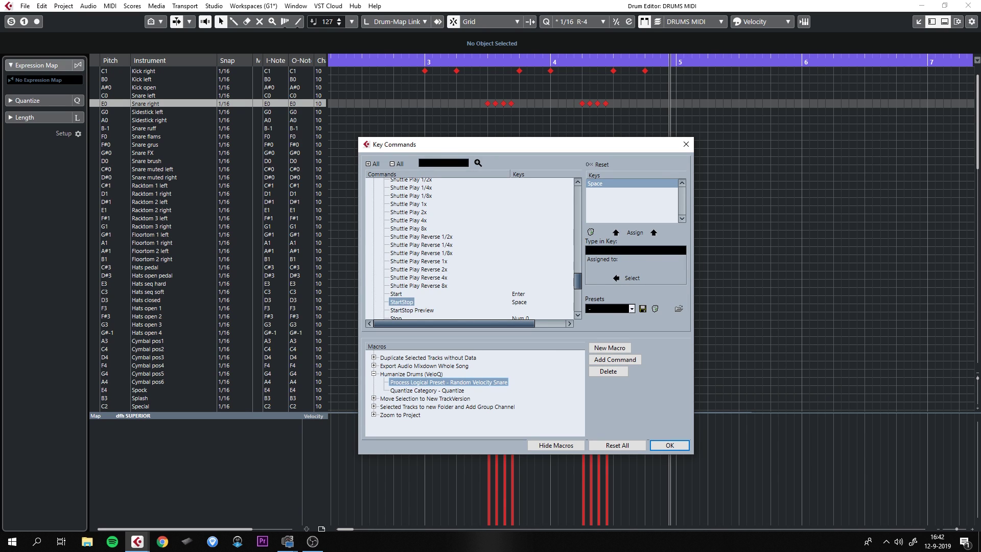
Close Key Commands after checking the macro's Quantize command, select the eight Snare right notes and show the Quantize Panel
{"action": "left_click", "coordinate": [427, 391]}
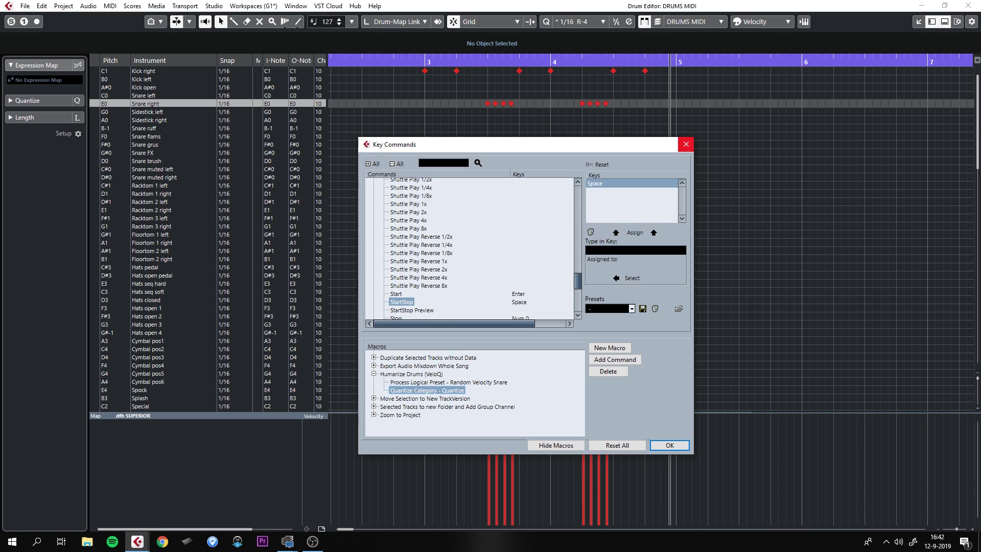
{"action": "left_click", "coordinate": [686, 144]}
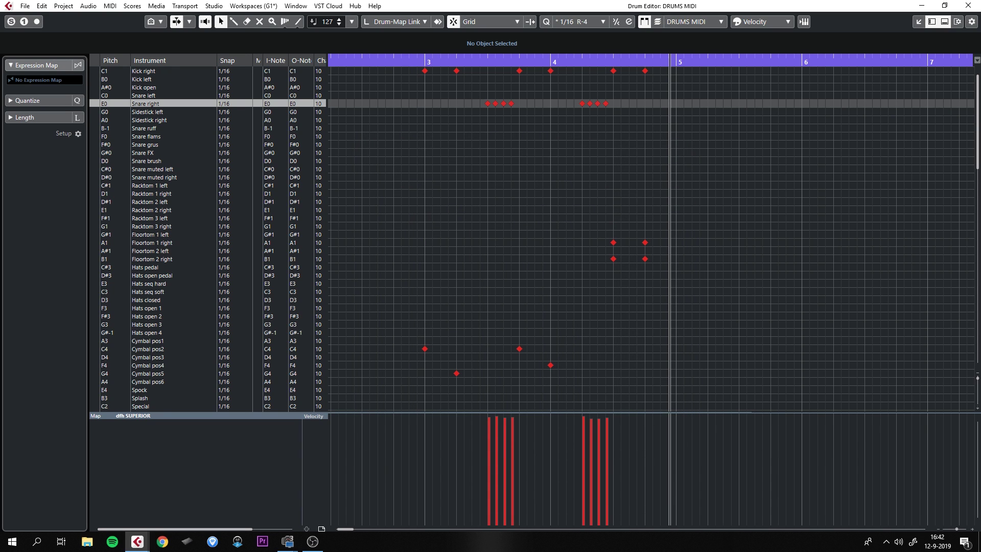
{"action": "left_click_drag", "start_coordinate": [473, 97], "coordinate": [636, 115]}
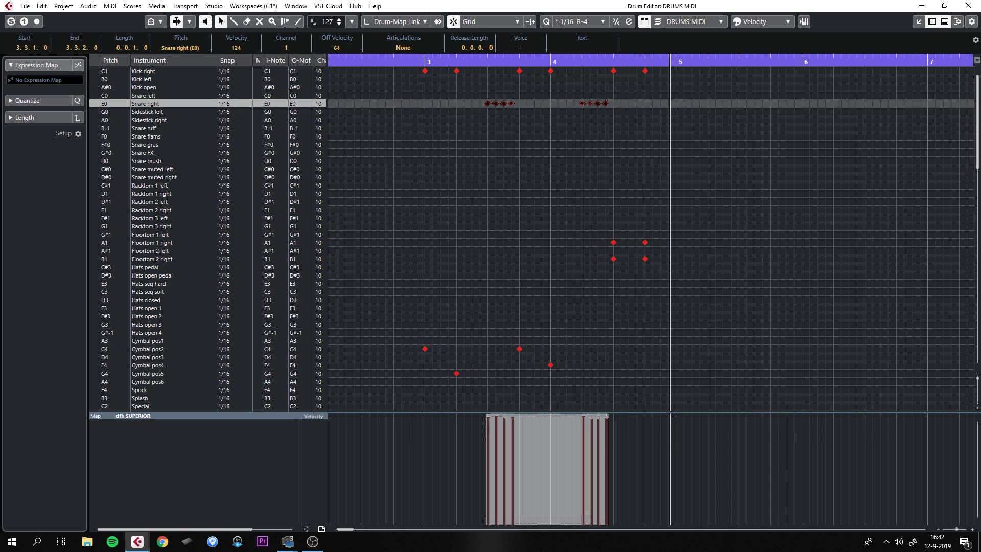
{"action": "key", "text": "alt+q"}
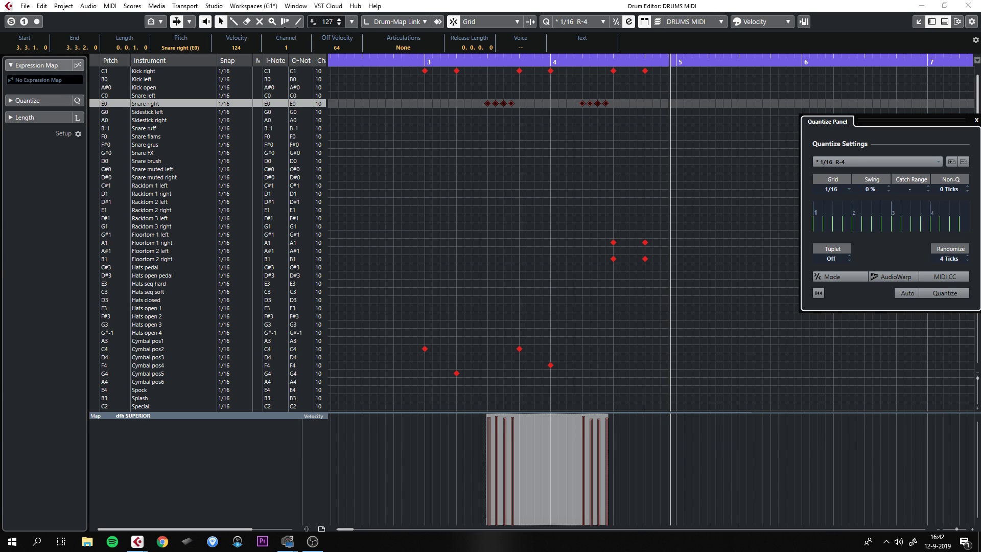
Run the humanize macro repeatedly on the selected Snare right notes to vary their timing and velocity around the grid
{"action": "left_click_drag", "start_coordinate": [487, 62], "coordinate": [486, 425]}
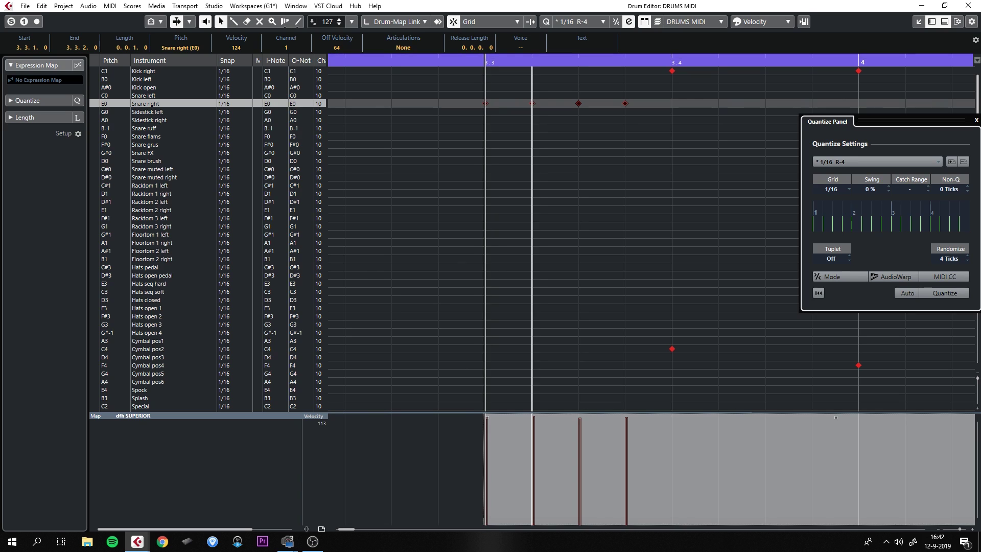
{"action": "key", "text": "space"}
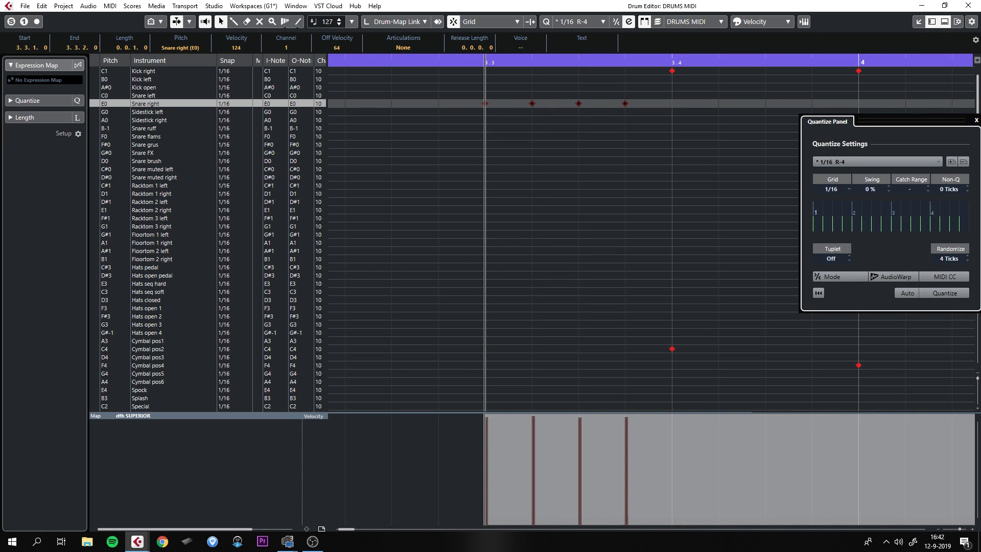
{"action": "key", "text": "q"}
{"action": "key", "text": "q"}
{"action": "key", "text": "q"}
{"action": "key", "text": "q"}
{"action": "key", "text": "q"}
{"action": "key", "text": "q"}
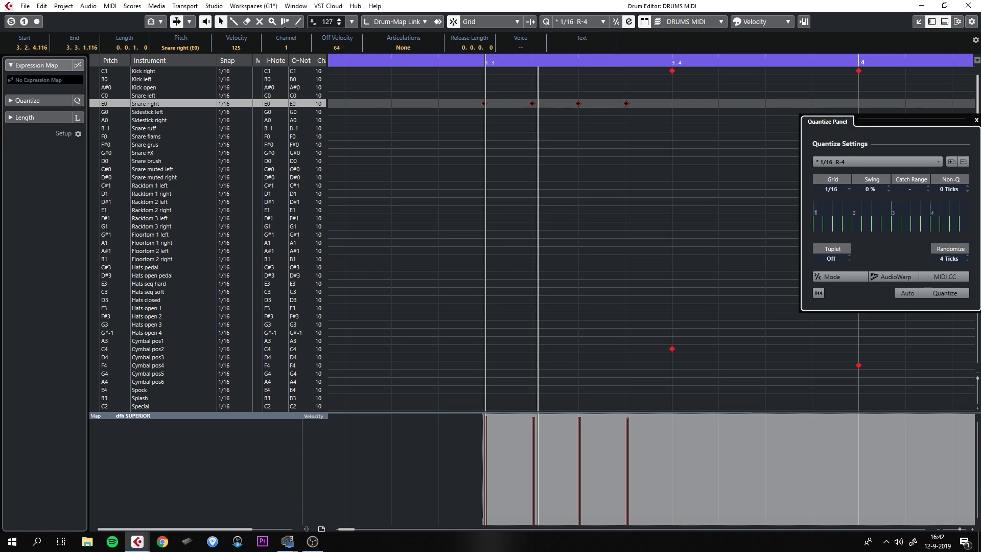
{"action": "key", "text": "q"}
{"action": "key", "text": "q"}
{"action": "key", "text": "q"}
{"action": "key", "text": "q"}
{"action": "key", "text": "q"}
{"action": "key", "text": "q"}
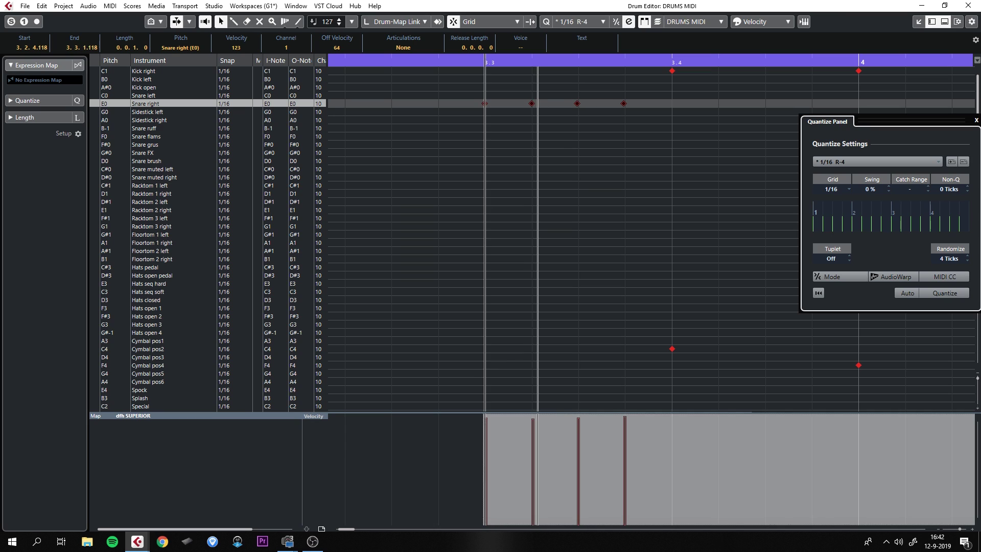
{"action": "key", "text": "q"}
{"action": "key", "text": "q"}
{"action": "key", "text": "q"}
{"action": "key", "text": "q"}
{"action": "key", "text": "q"}
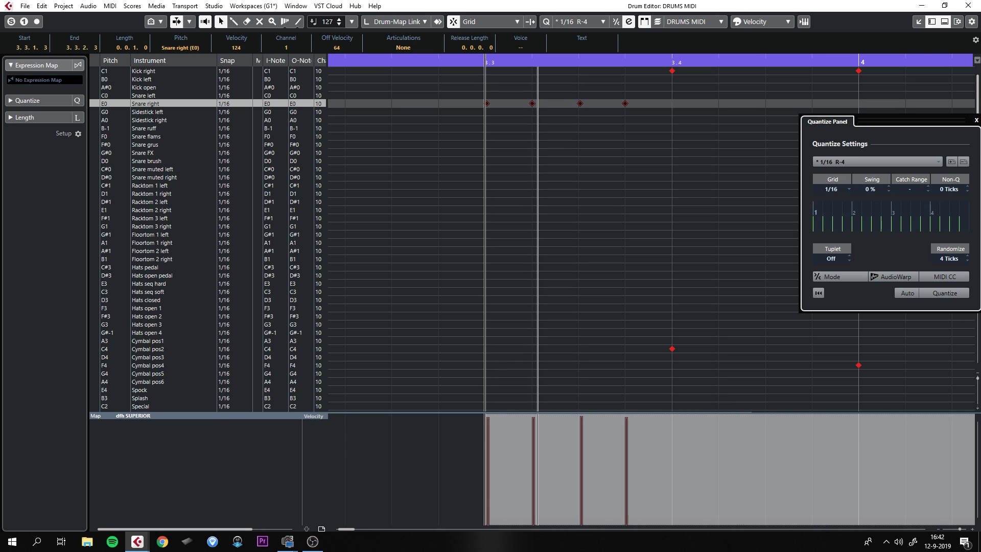
{"action": "key", "text": "q"}
{"action": "key", "text": "q"}
{"action": "key", "text": "q"}
{"action": "key", "text": "q"}
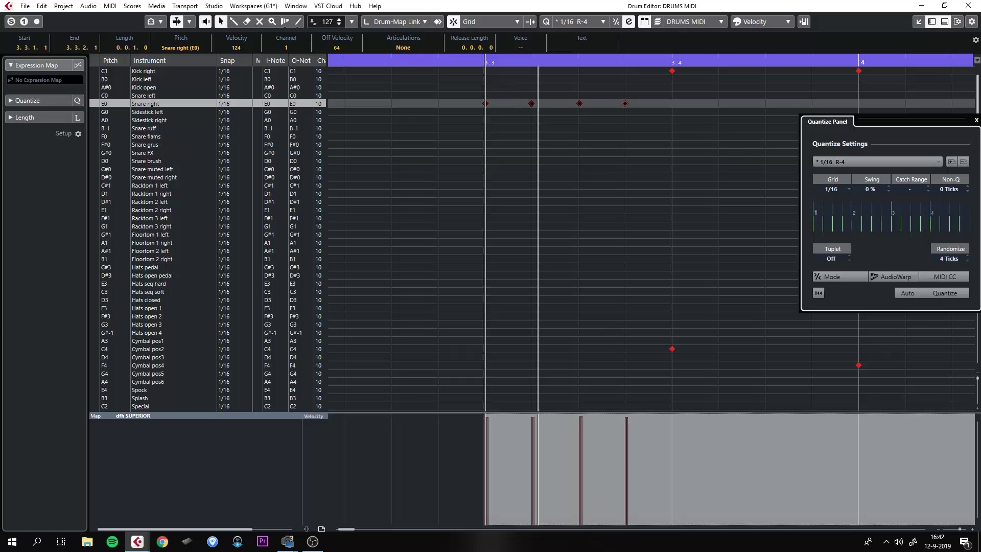
{"action": "key", "text": "q"}
{"action": "key", "text": "q"}
{"action": "key", "text": "q"}
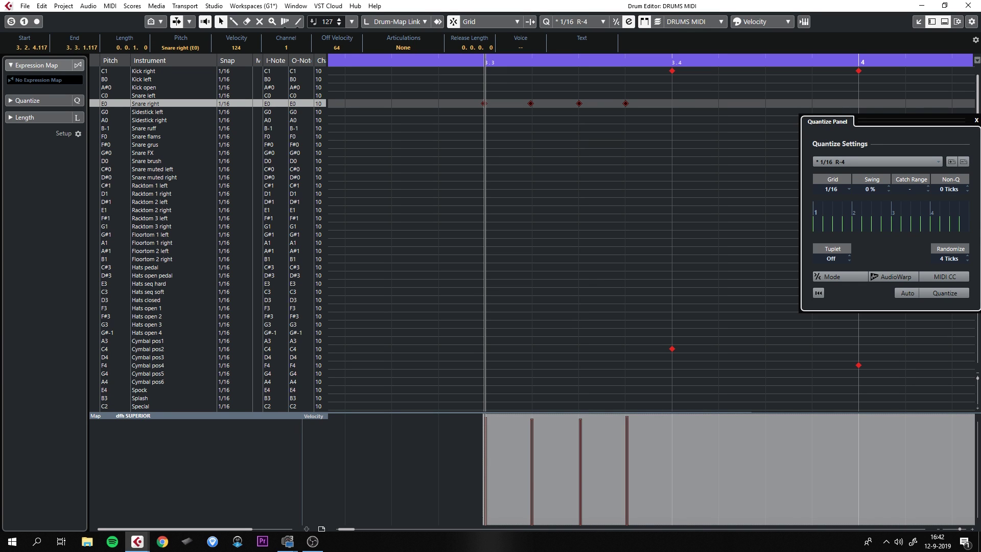
Play the humanized pattern from just before bar 3 and close the Quantize Panel
{"action": "key", "text": "g"}
{"action": "key", "text": "g"}
{"action": "key", "text": "g"}
{"action": "key", "text": "g"}
{"action": "key", "text": "g"}
{"action": "key", "text": "g"}
{"action": "key", "text": "g"}
{"action": "key", "text": "g"}
{"action": "key", "text": "g"}
{"action": "key", "text": "g"}
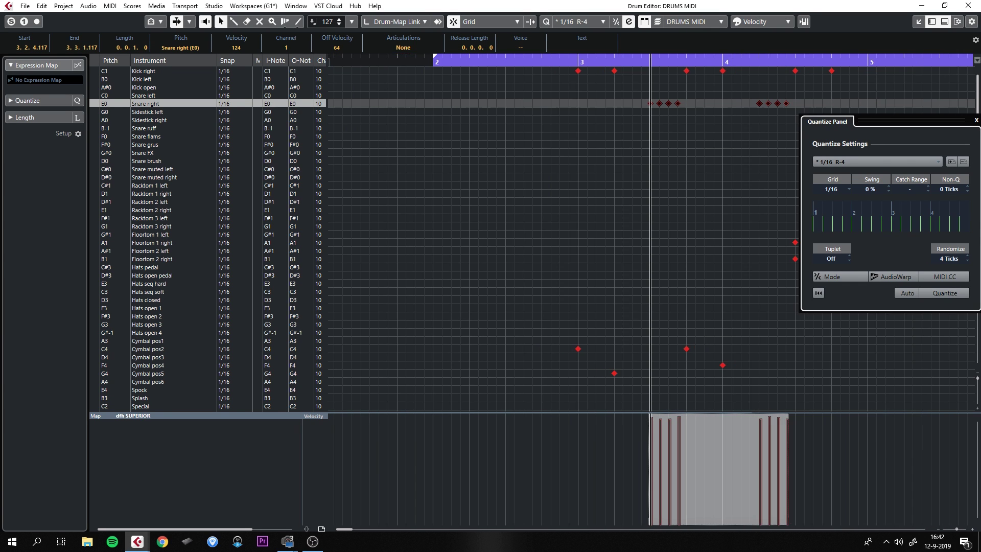
{"action": "scroll", "coordinate": [652, 239], "scroll_direction": "right", "scroll_amount": 3}
{"action": "scroll", "coordinate": [652, 239], "scroll_direction": "down", "scroll_amount": 1}
{"action": "scroll", "coordinate": [651, 238], "scroll_direction": "up", "scroll_amount": 1}
{"action": "scroll", "coordinate": [651, 238], "scroll_direction": "left", "scroll_amount": 1}
{"action": "left_click", "coordinate": [409, 61]}
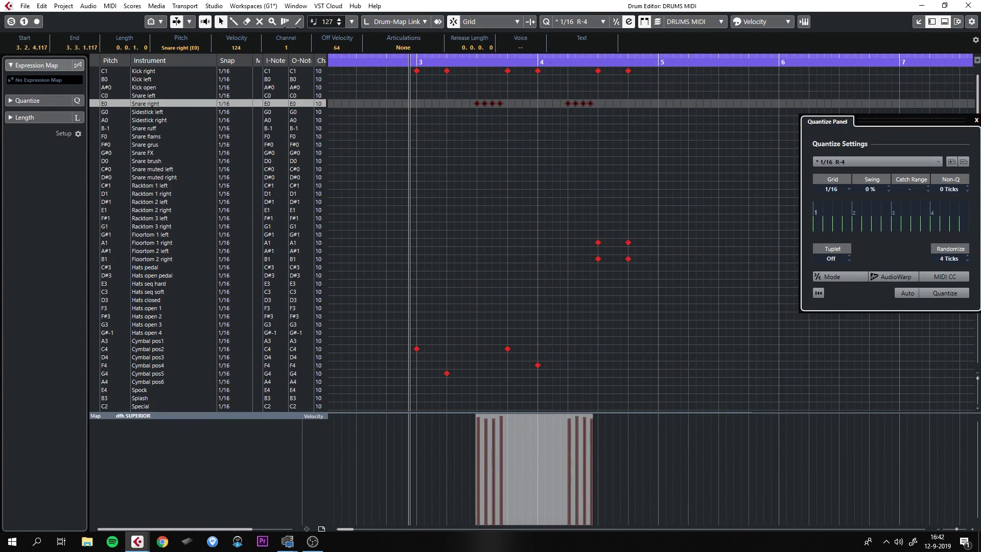
{"action": "key", "text": "space"}
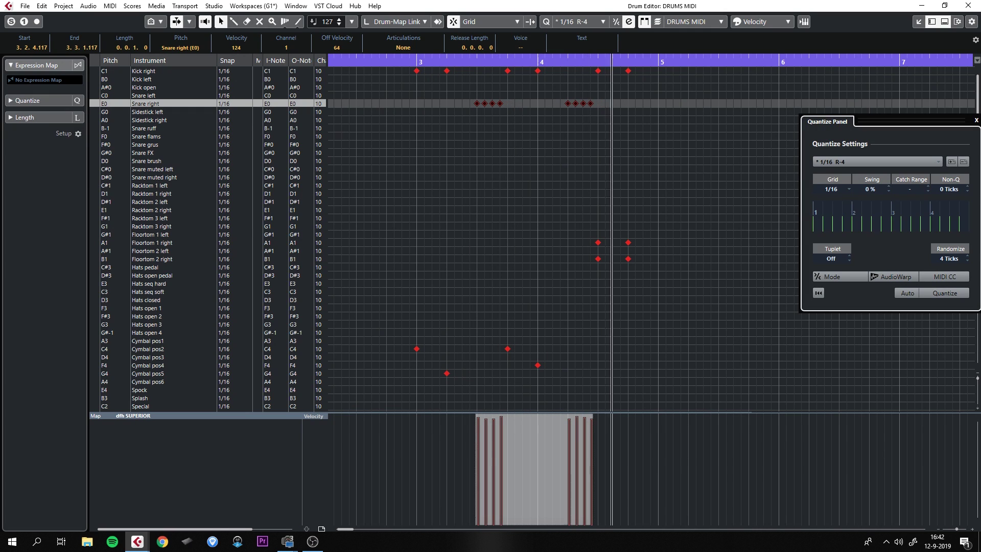
{"action": "key", "text": "space"}
{"action": "key", "text": "Escape"}
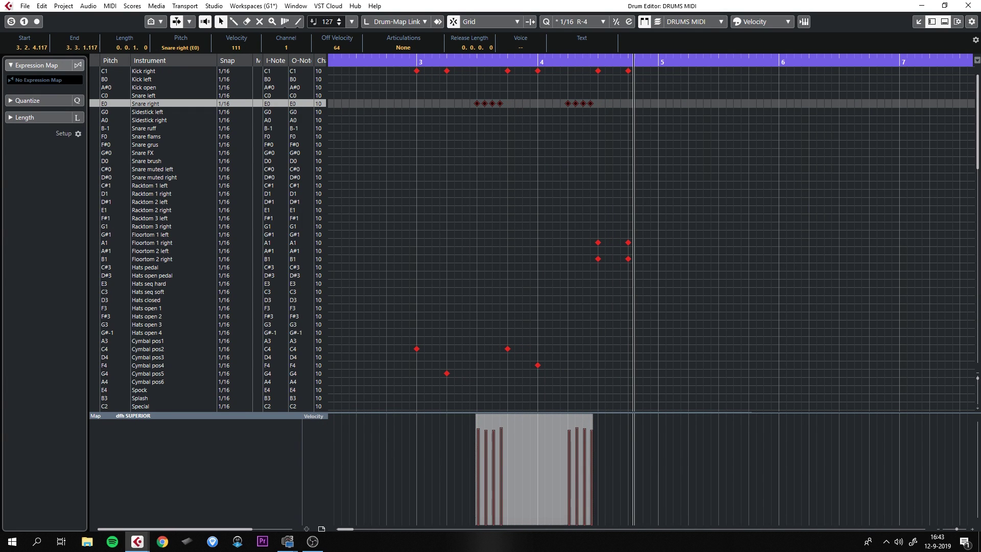
Play the pattern with the lowered snare velocities from bar 3 and deselect the notes
{"action": "left_click", "coordinate": [416, 61]}
{"action": "key", "text": "space"}
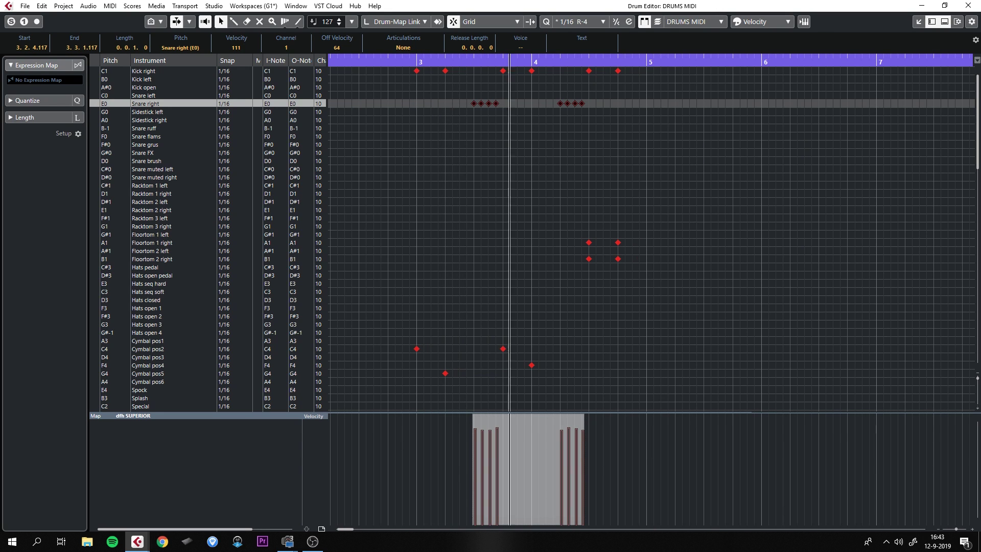
{"action": "key", "text": "space"}
{"action": "key", "text": "ctrl+shift+a"}
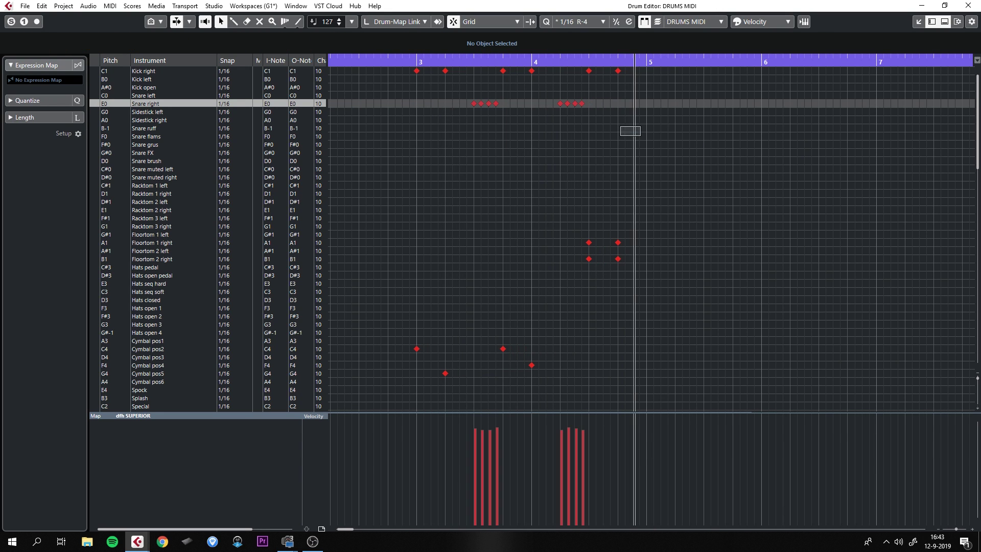
Reselect the eight Snare right notes and play the pattern with their velocities at 127 for comparison
{"action": "left_click_drag", "start_coordinate": [620, 126], "coordinate": [470, 100]}
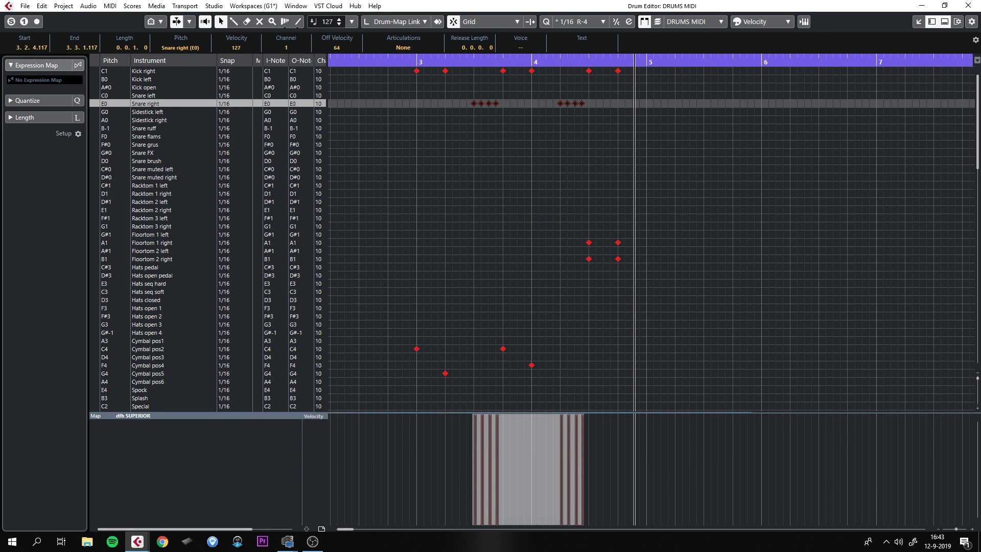
{"action": "key", "text": "space"}
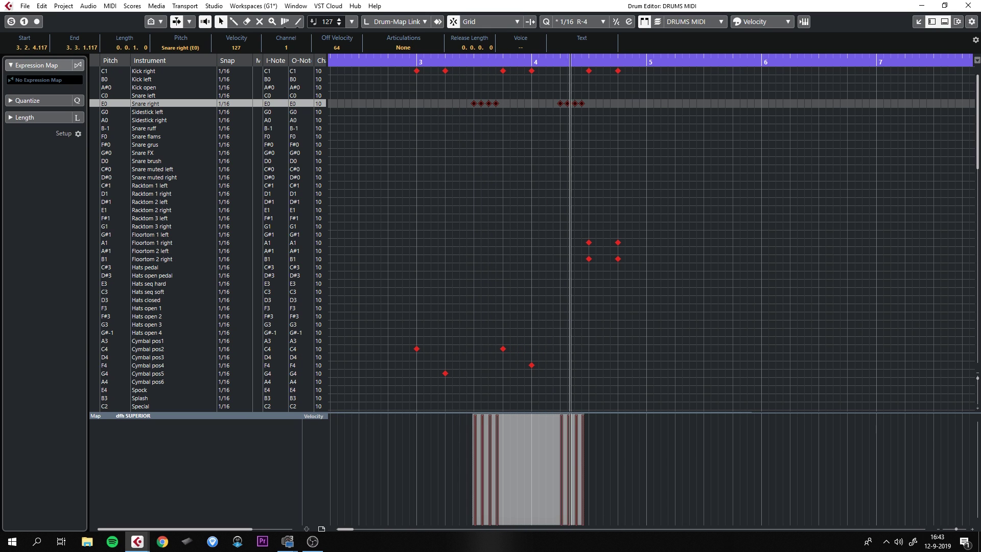
{"action": "left_click", "coordinate": [416, 60]}
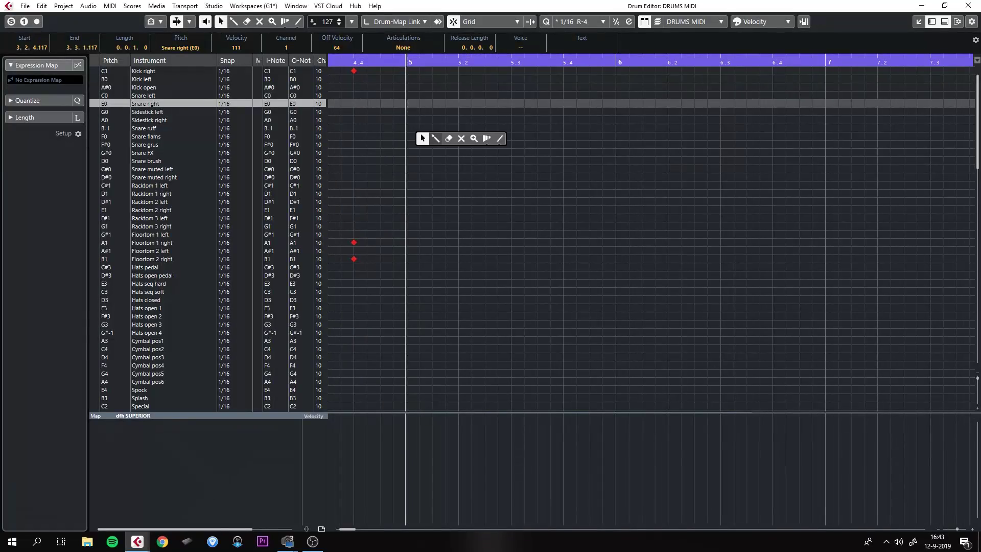
Set the quantize value to 1/8 and draw continuous Kick right eighth notes through bars 5 and 6
{"action": "left_click", "coordinate": [436, 139]}
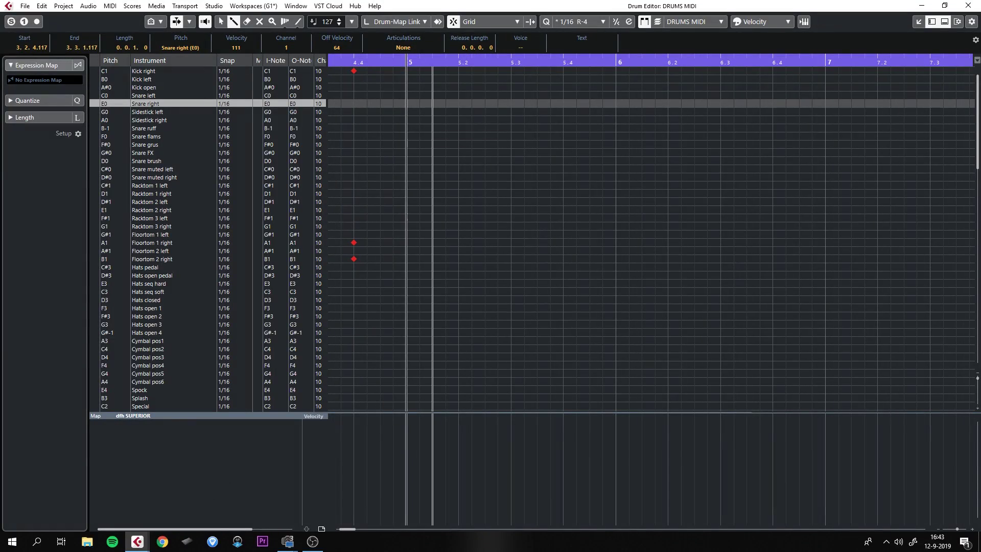
{"action": "left_click", "coordinate": [580, 21]}
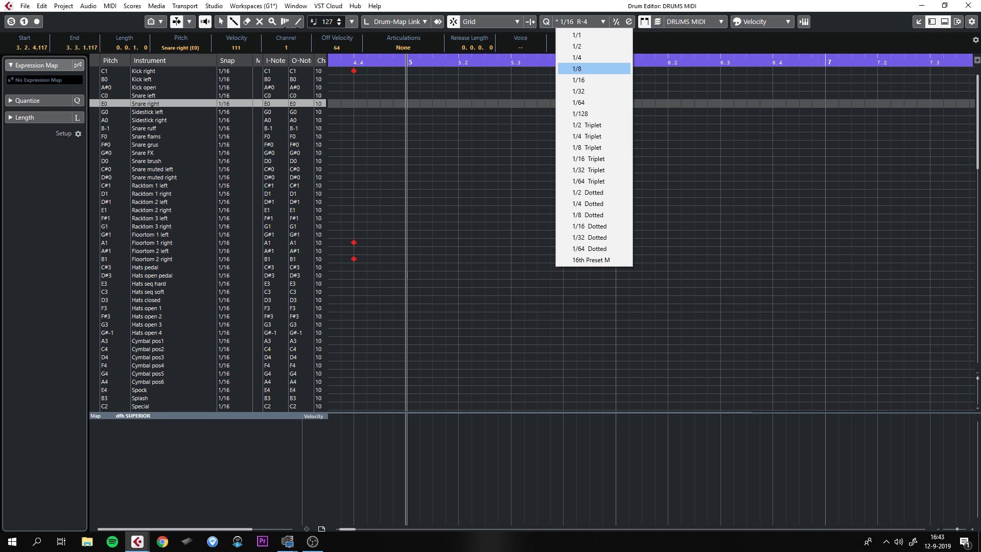
{"action": "left_click", "coordinate": [578, 68]}
{"action": "left_click", "coordinate": [406, 103]}
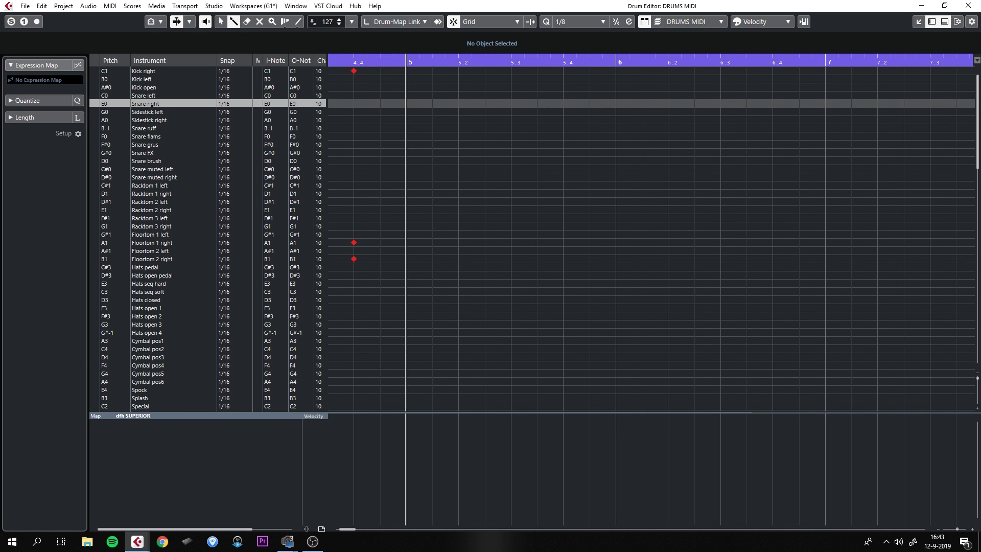
{"action": "left_click_drag", "start_coordinate": [407, 70], "coordinate": [799, 71]}
Duplicate the new kick notes and, with quantize at 1/16, place the copies on Snare right, one sixteenth after each kick
{"action": "right_click", "coordinate": [746, 127]}
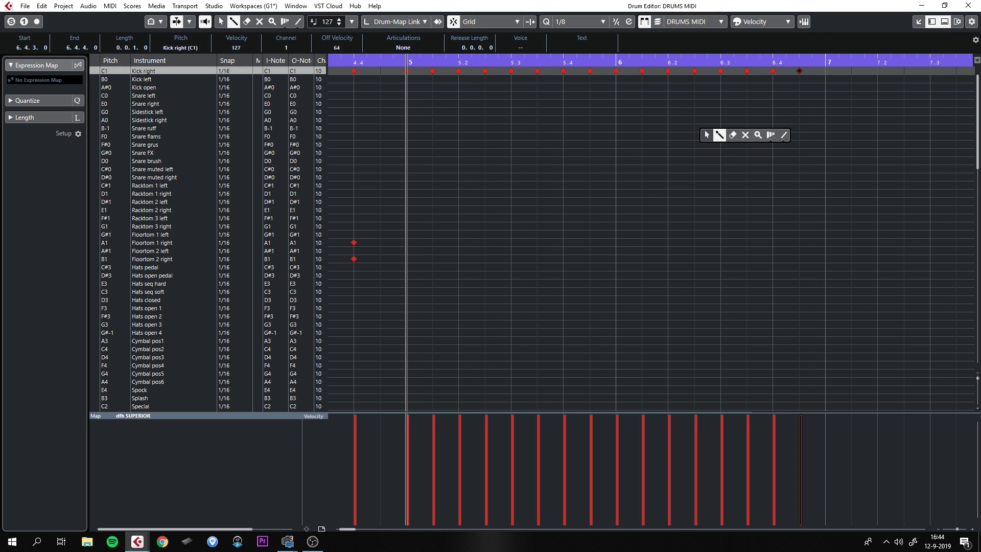
{"action": "left_click", "coordinate": [706, 135]}
{"action": "mouse_move", "coordinate": [826, 114]}
{"action": "left_mouse_down"}
{"action": "mouse_move", "coordinate": [744, 76]}
{"action": "mouse_move", "coordinate": [411, 66]}
{"action": "left_mouse_up"}
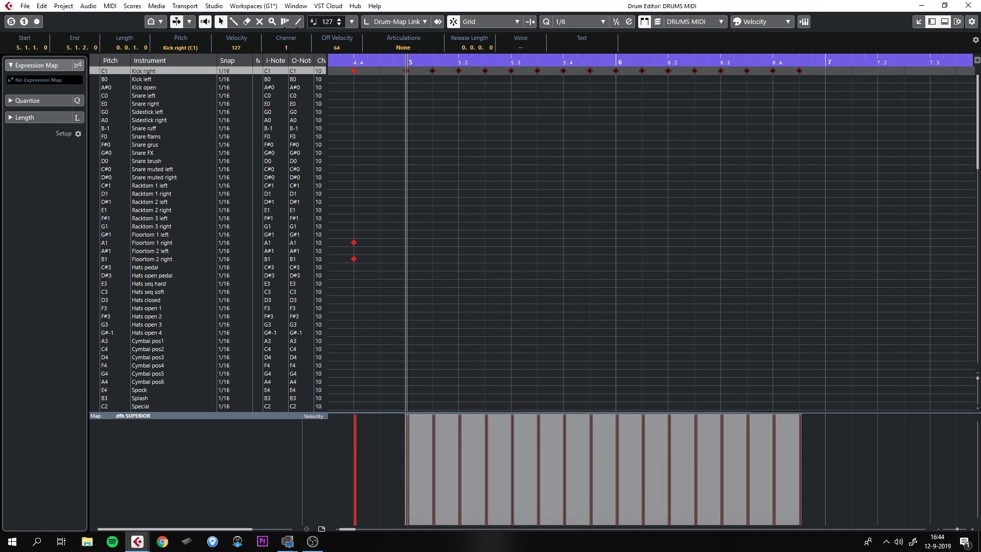
{"action": "key", "text": "ctrl+d"}
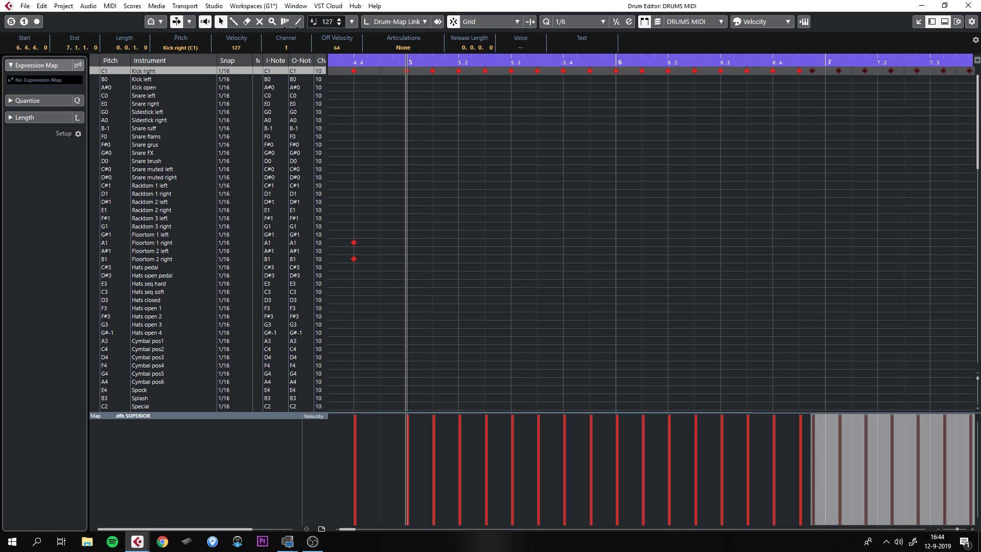
{"action": "left_click", "coordinate": [578, 21]}
{"action": "left_click", "coordinate": [578, 79]}
{"action": "left_click_drag", "start_coordinate": [812, 103], "coordinate": [419, 104]}
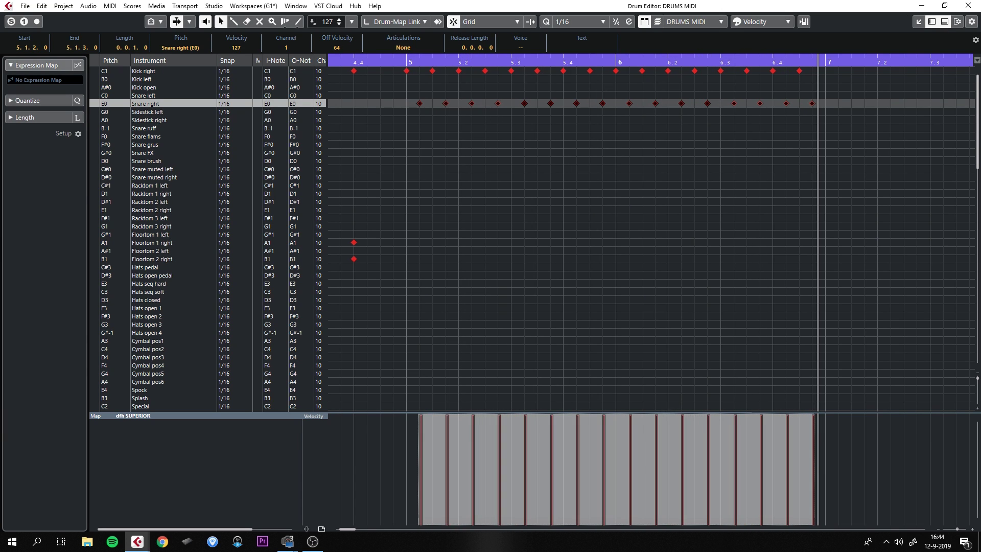
Draw Cymbal pos4 at bar 5, Hats closed at 5.1.3, 5.2 and 5.2.3, and Hats open 3 at 5.3
{"action": "left_click", "coordinate": [485, 163]}
{"action": "right_click", "coordinate": [486, 158]}
{"action": "left_click", "coordinate": [504, 164]}
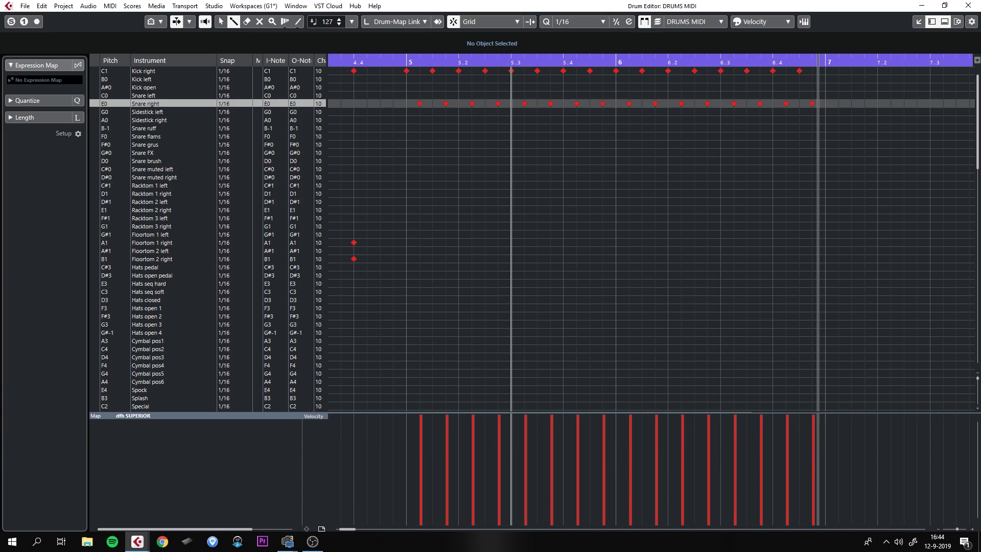
{"action": "key", "text": "space"}
{"action": "left_click", "coordinate": [407, 366]}
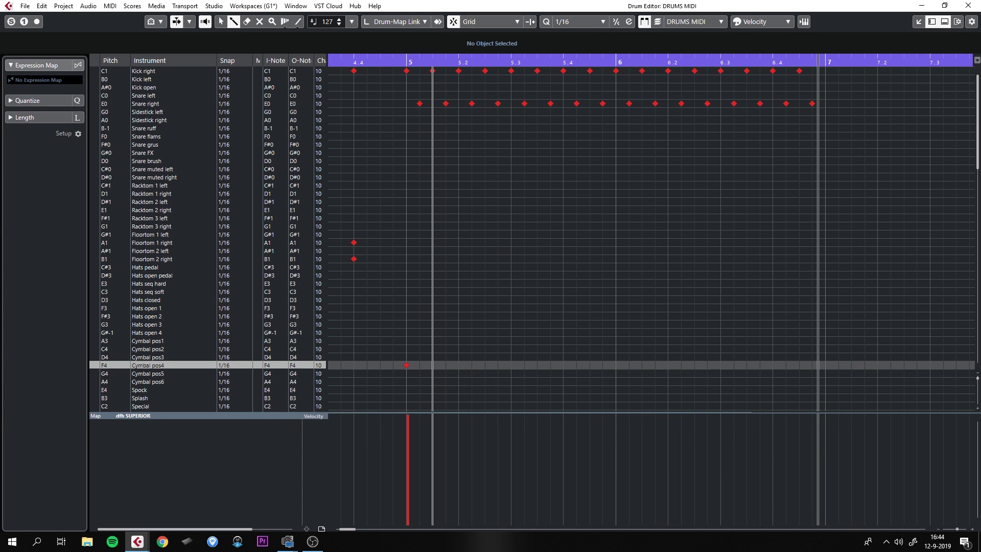
{"action": "left_click", "coordinate": [432, 299]}
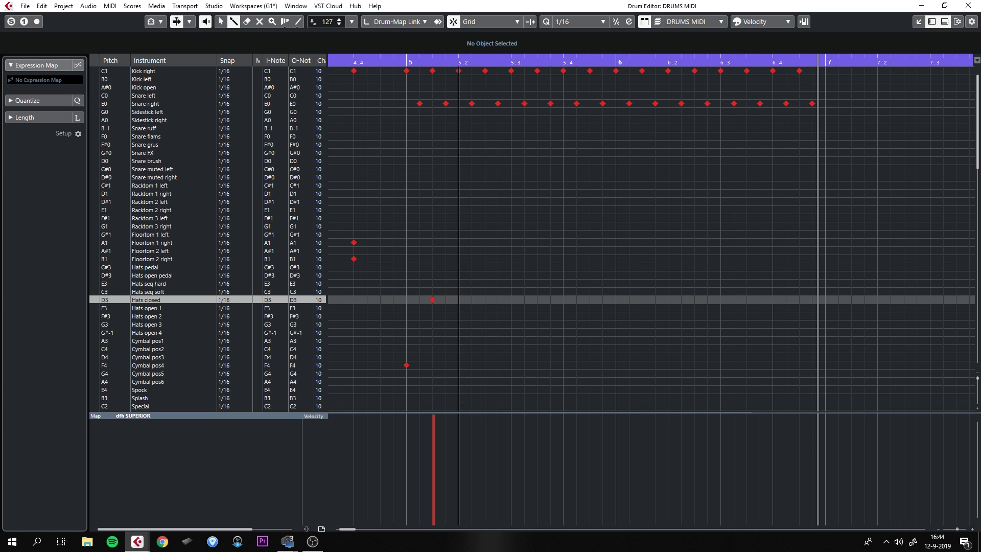
{"action": "left_click", "coordinate": [459, 300]}
{"action": "left_click", "coordinate": [485, 300]}
{"action": "left_click", "coordinate": [511, 324]}
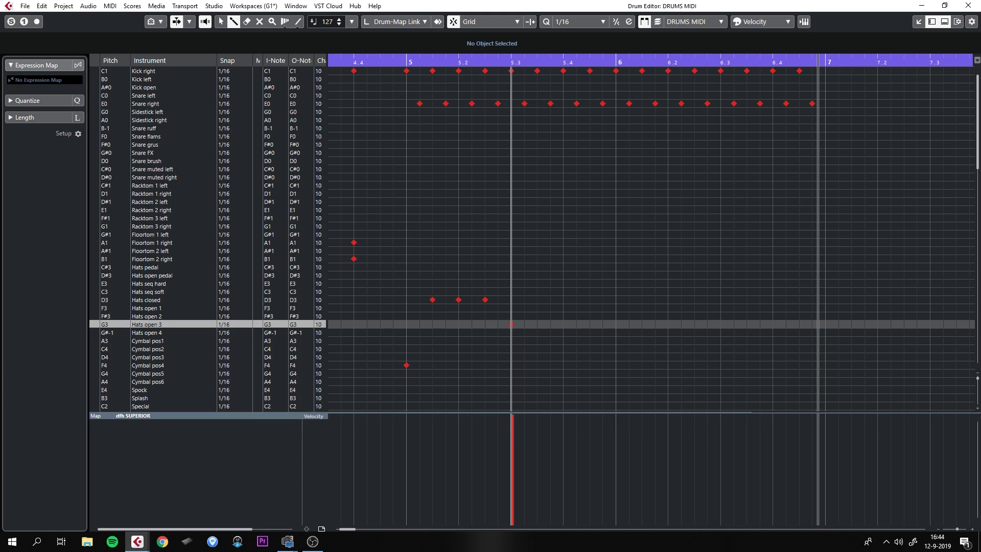
Draw Hats closed notes at 5.3.3, 5.4 and 5.4.3, and Hats open 3 on the first beat of bar 6
{"action": "left_click", "coordinate": [537, 299]}
{"action": "left_click", "coordinate": [563, 300]}
{"action": "left_click", "coordinate": [589, 300]}
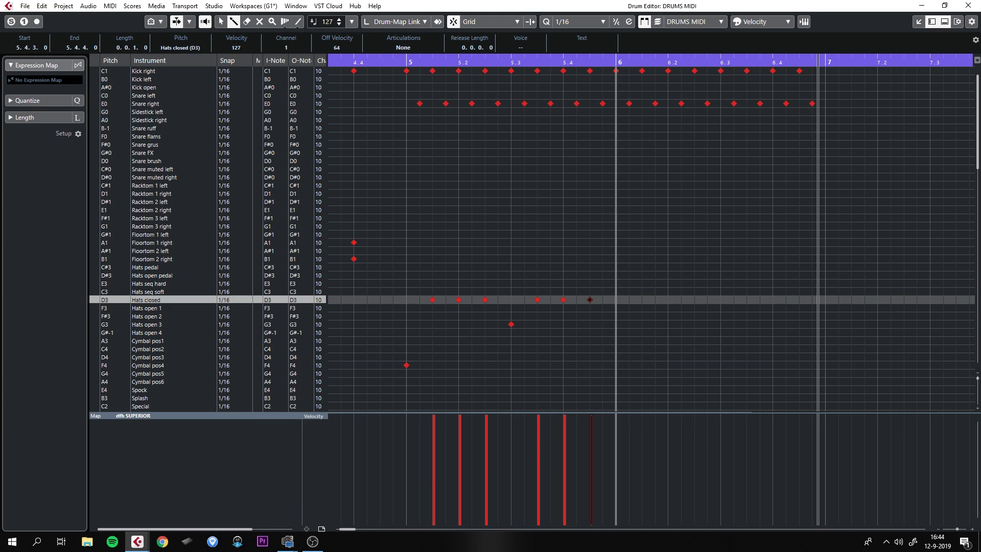
{"action": "left_click", "coordinate": [616, 299]}
{"action": "left_click", "coordinate": [616, 324]}
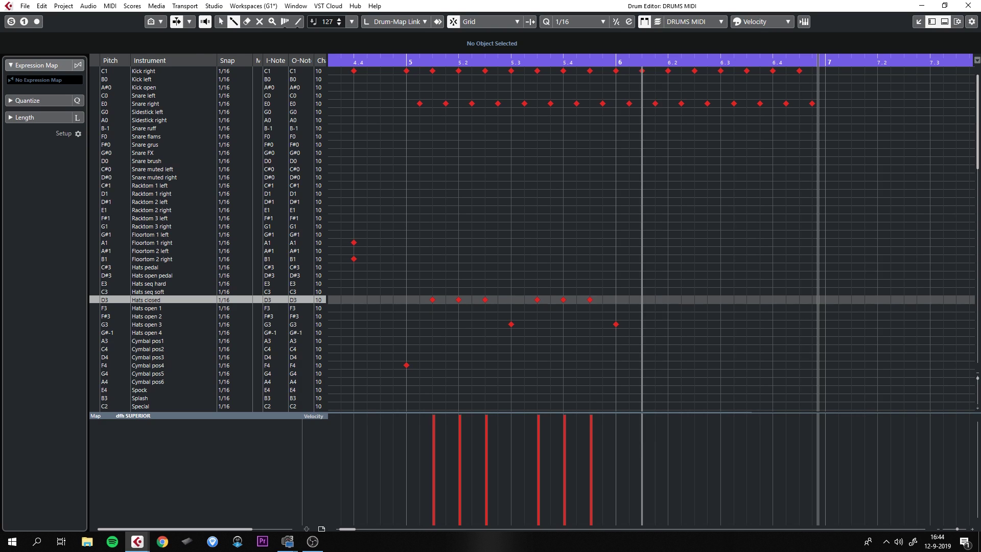
Complete bar 6 with Hats open 3 on beat 3 and Hats closed on the remaining eighths, and return to the selection tool
{"action": "left_click", "coordinate": [642, 299]}
{"action": "left_click", "coordinate": [668, 300]}
{"action": "left_click", "coordinate": [694, 299]}
{"action": "left_click", "coordinate": [721, 324]}
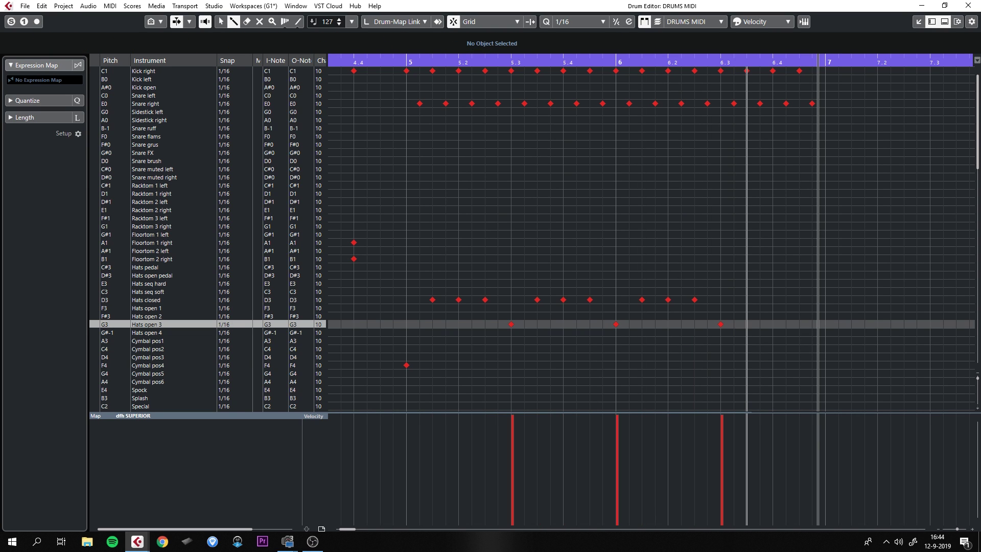
{"action": "left_click", "coordinate": [747, 299]}
{"action": "left_click", "coordinate": [773, 299]}
{"action": "left_click", "coordinate": [799, 300]}
{"action": "key", "text": "1"}
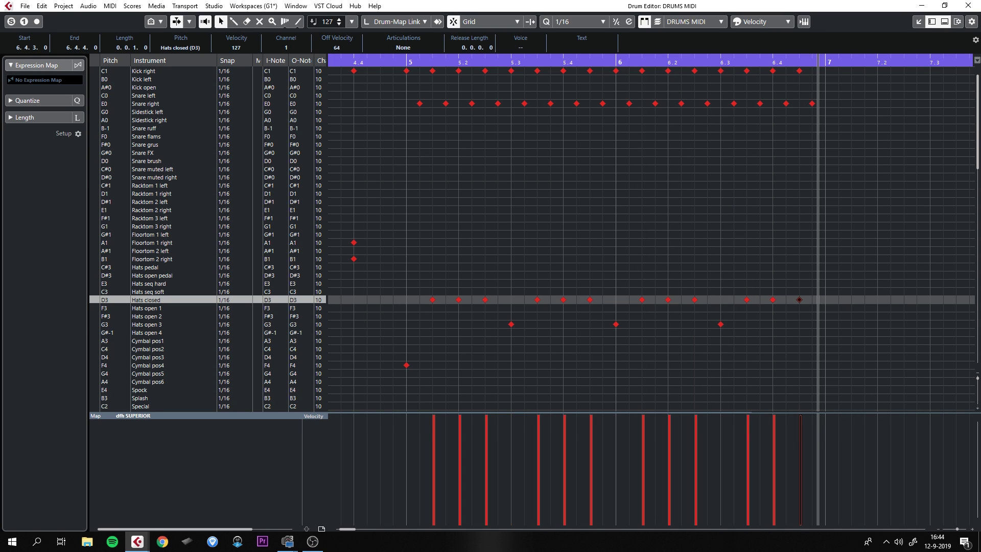
Play back the new blast-beat pattern from bar 5 and clear the note selection
{"action": "left_click_drag", "start_coordinate": [406, 59], "coordinate": [406, 64]}
{"action": "key", "text": "space"}
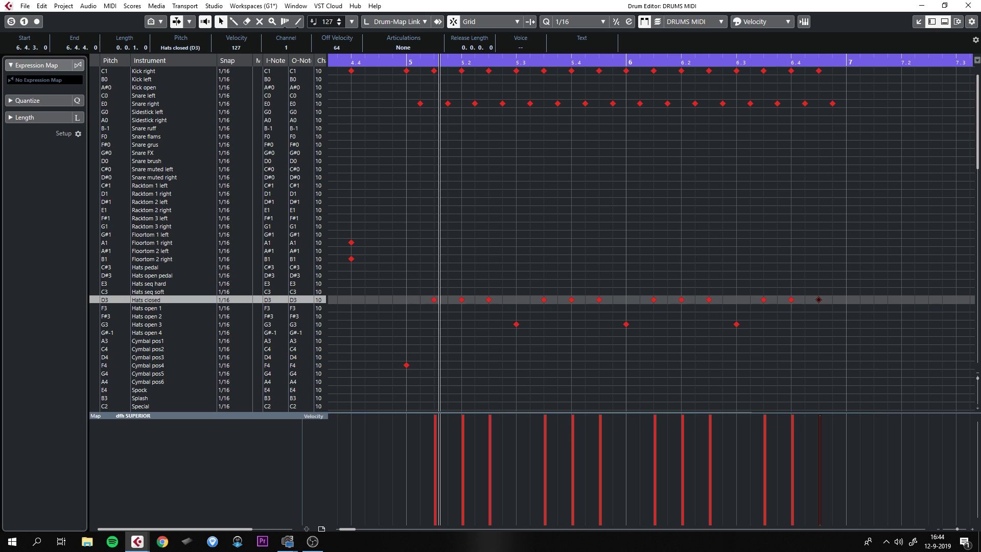
{"action": "key", "text": "space"}
{"action": "key", "text": "ctrl+shift+a"}
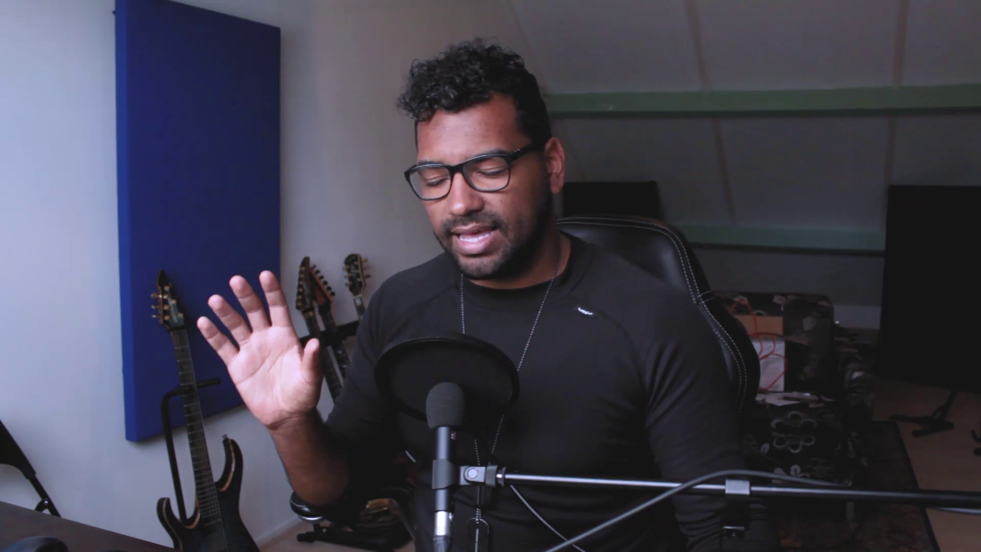
Select and humanize the Snare right notes in bars 5 and 6, and audition the result from bar 5
{"action": "left_click_drag", "start_coordinate": [708, 100], "coordinate": [409, 125]}
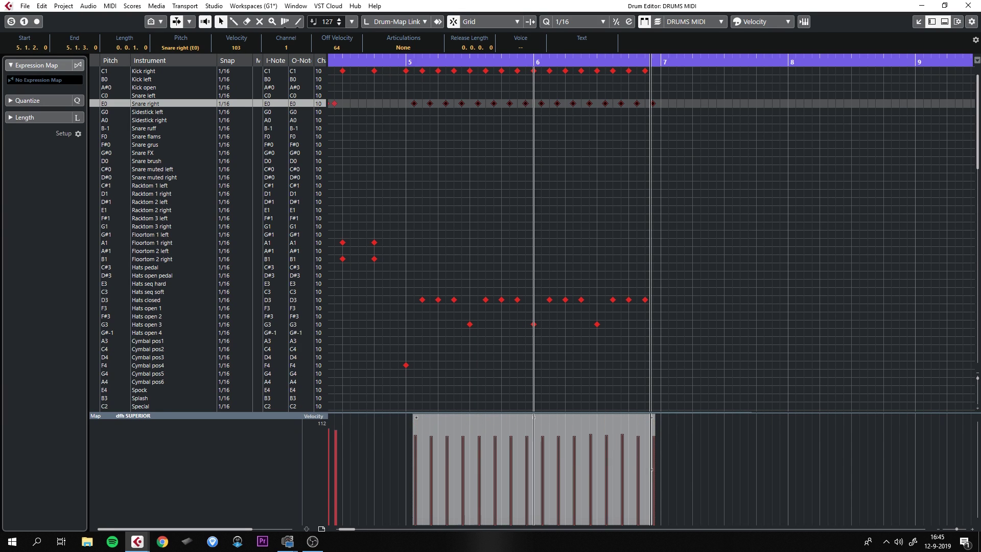
{"action": "left_click_drag", "start_coordinate": [406, 60], "coordinate": [405, 57]}
{"action": "key", "text": "space"}
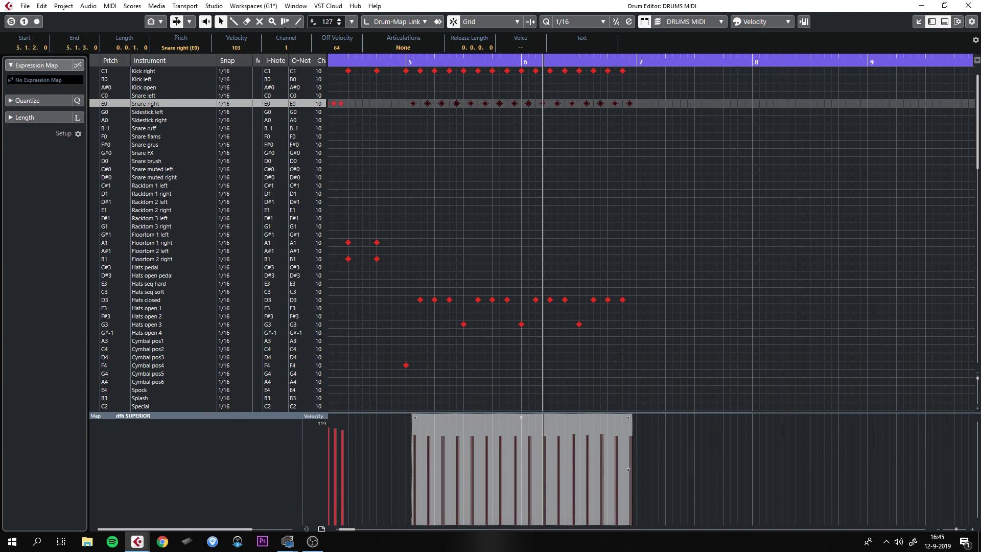
{"action": "left_click_drag", "start_coordinate": [405, 60], "coordinate": [406, 57]}
{"action": "key", "text": "space"}
{"action": "left_click", "coordinate": [548, 117]}
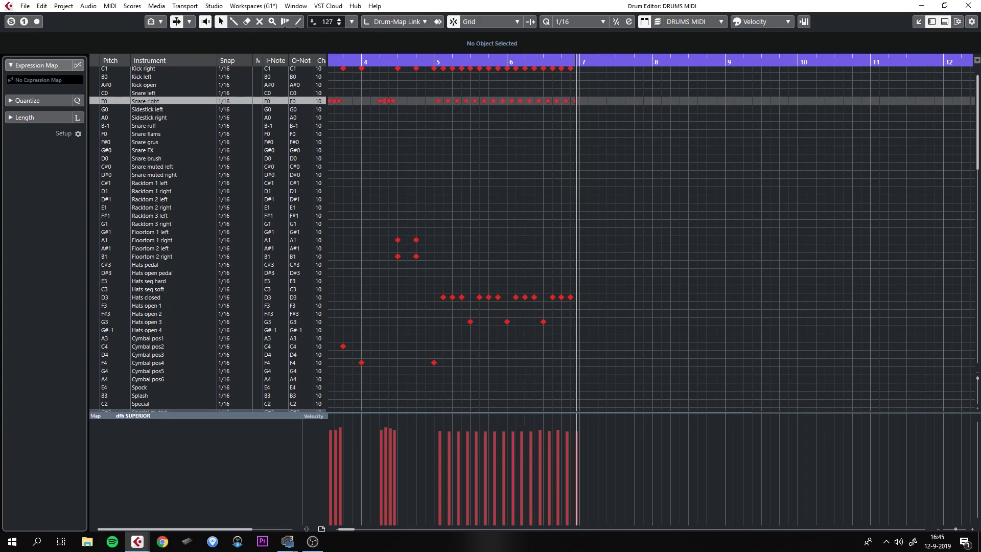
Duplicate all notes of bars 5 and 6 into bars 7 and 8 and deselect them
{"action": "left_click_drag", "start_coordinate": [608, 408], "coordinate": [437, 67]}
{"action": "key", "text": "ctrl+d"}
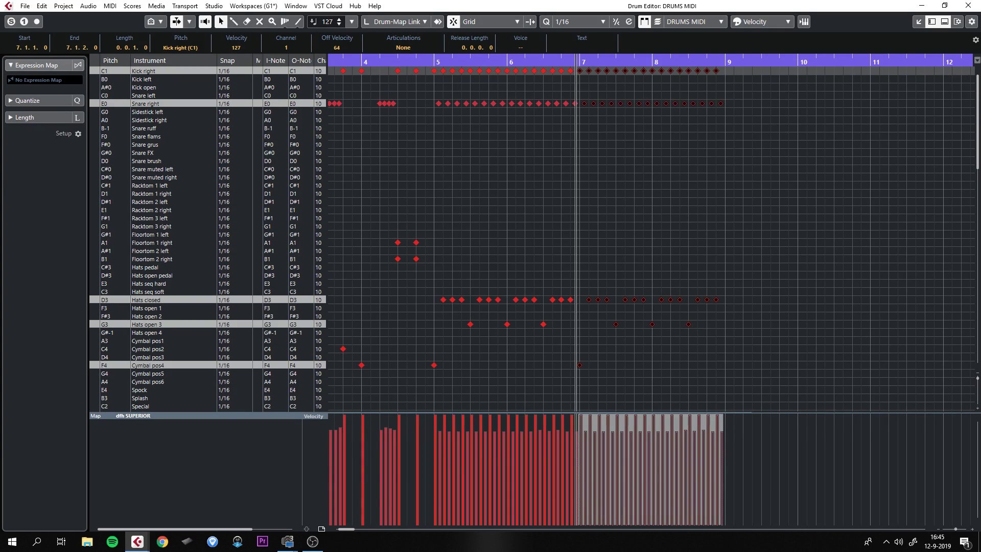
{"action": "key", "text": "ctrl+shift+a"}
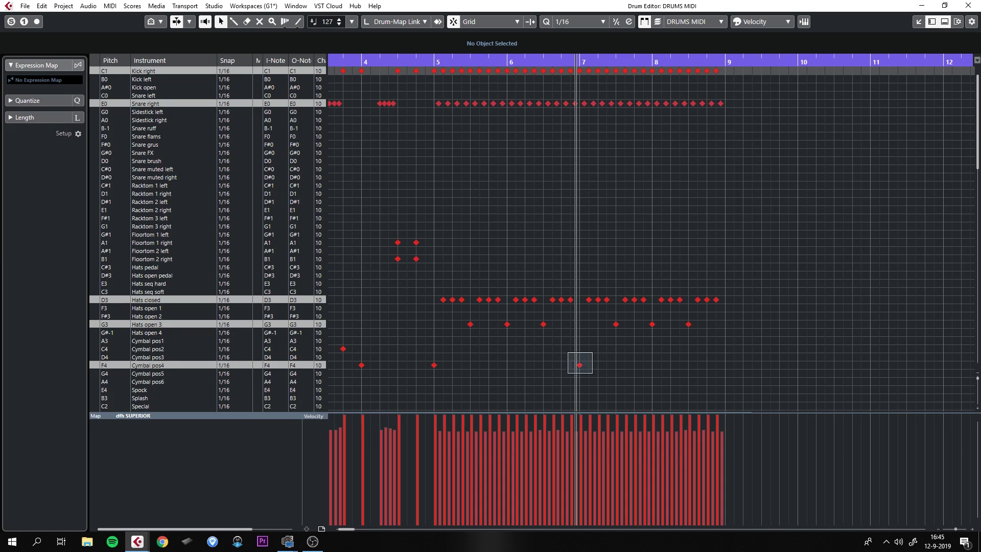
Replace the Cymbal pos4 note at the start of bar 7 with a Hats open 3 note
{"action": "left_click", "coordinate": [580, 365]}
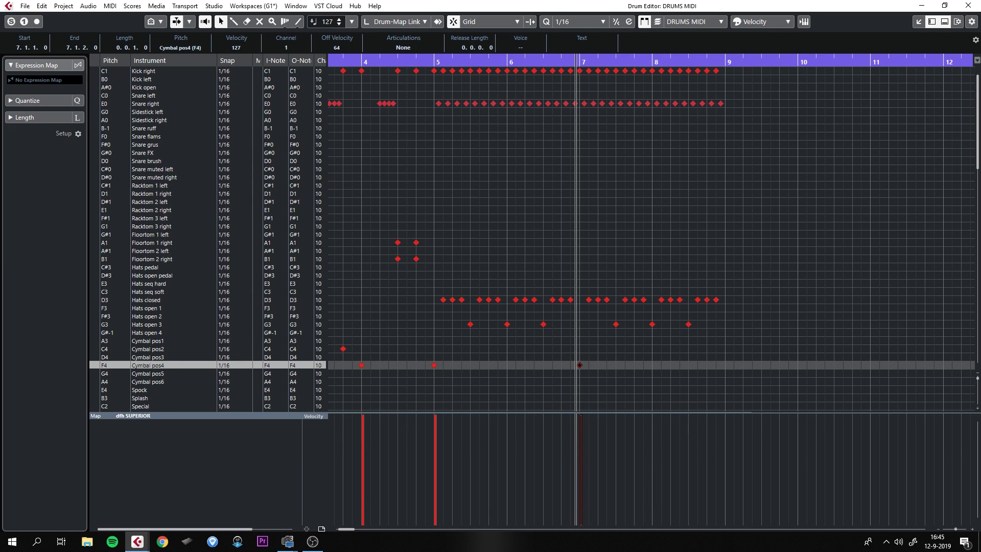
{"action": "key", "text": "Delete"}
{"action": "right_click", "coordinate": [565, 330]}
{"action": "left_click", "coordinate": [585, 337]}
{"action": "left_click", "coordinate": [579, 324]}
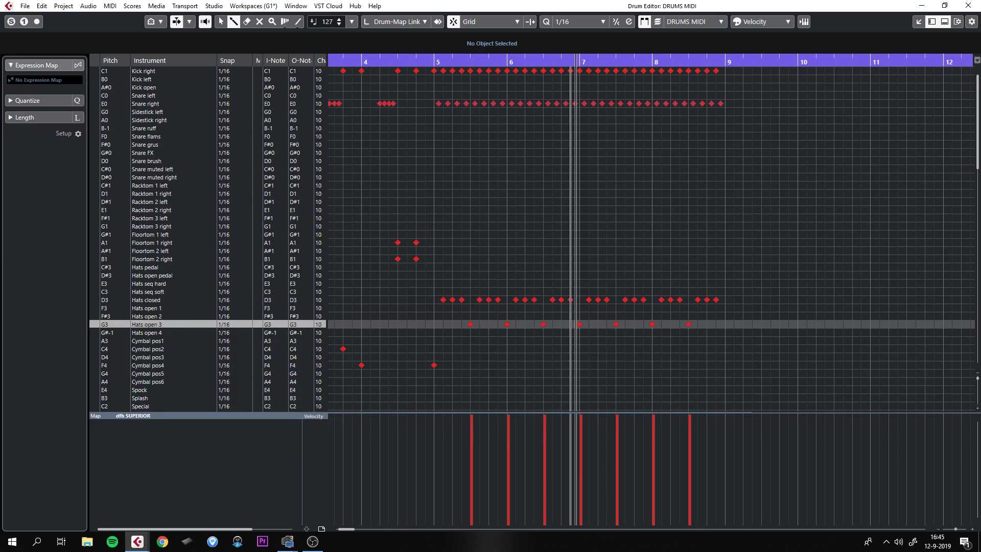
{"action": "right_click", "coordinate": [568, 337]}
Play back the drum part from just before bar 3 through the blast-beat bars
{"action": "left_click", "coordinate": [434, 62]}
{"action": "key", "text": "g"}
{"action": "key", "text": "g"}
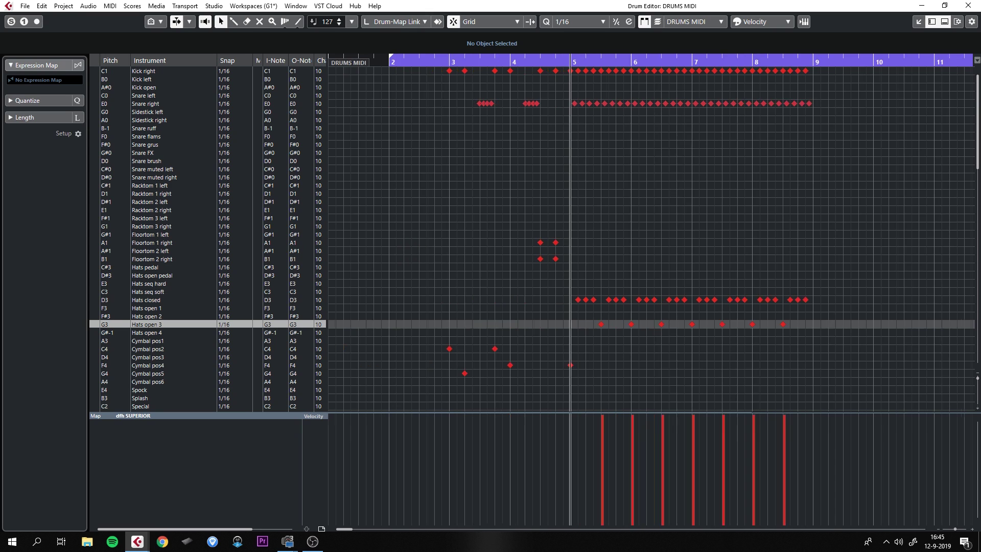
{"action": "left_click", "coordinate": [427, 61]}
{"action": "key", "text": "space"}
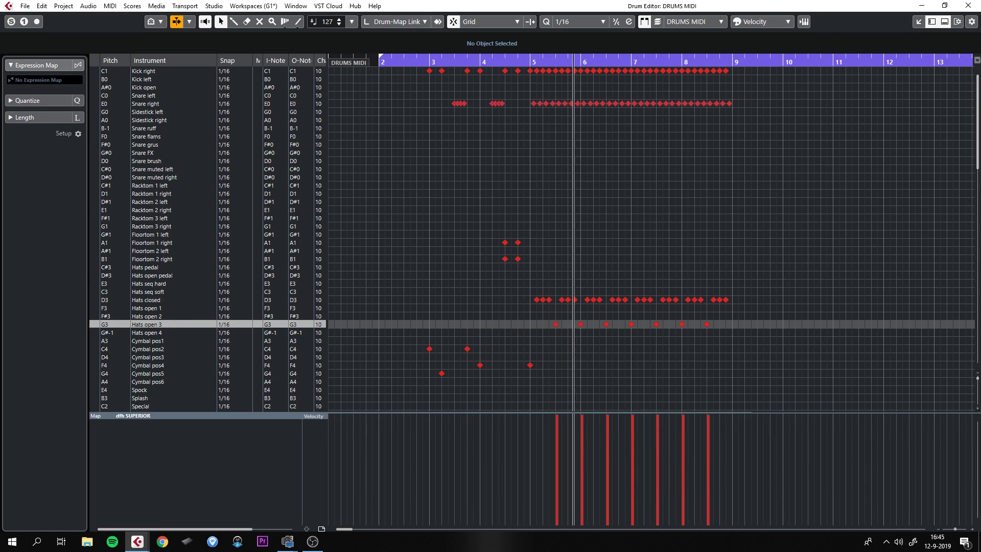
{"action": "scroll", "coordinate": [652, 290], "scroll_direction": "right", "scroll_amount": 3}
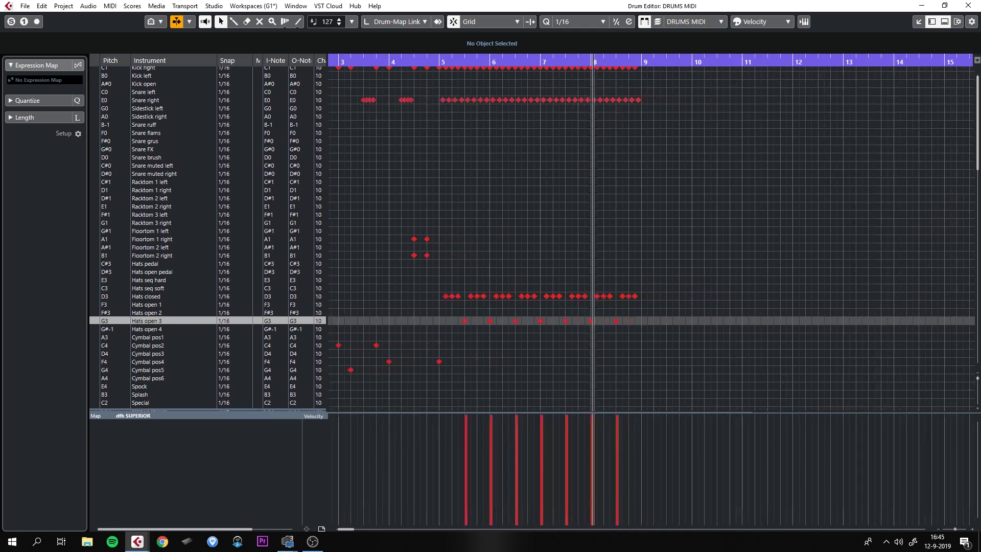
{"action": "key", "text": "space"}
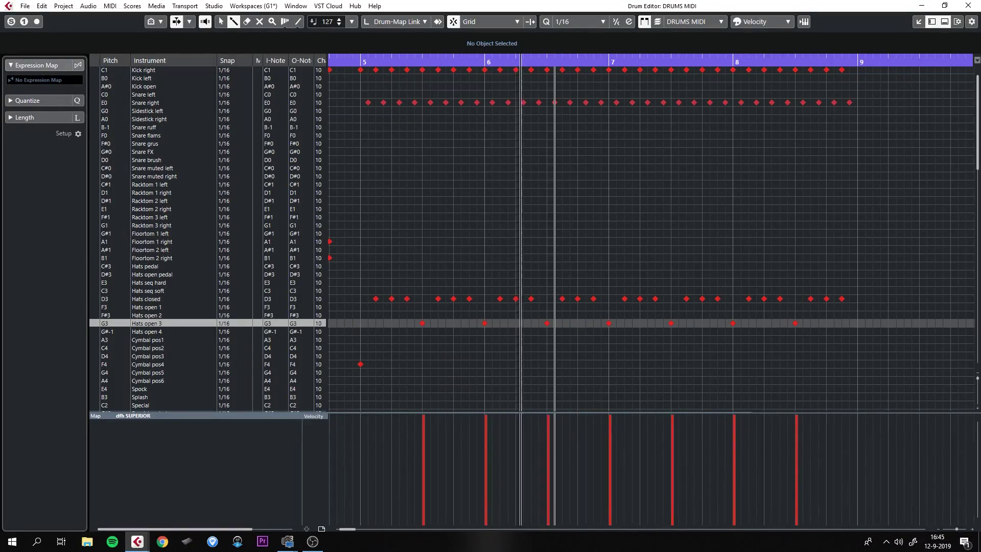
{"action": "key", "text": "space"}
Replace the Hats closed note at 6.4 with Cymbal pos3 and remove the Hats closed note at 6.4.3
{"action": "left_click", "coordinate": [577, 298]}
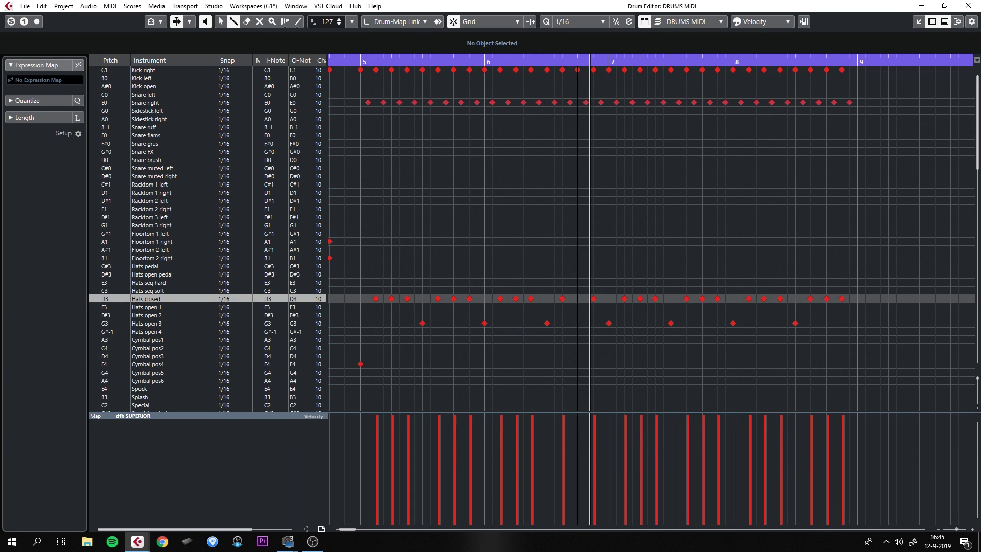
{"action": "left_click", "coordinate": [578, 356]}
{"action": "left_click", "coordinate": [594, 299]}
{"action": "left_click", "coordinate": [523, 242]}
{"action": "key", "text": "1"}
{"action": "left_click", "coordinate": [360, 61]}
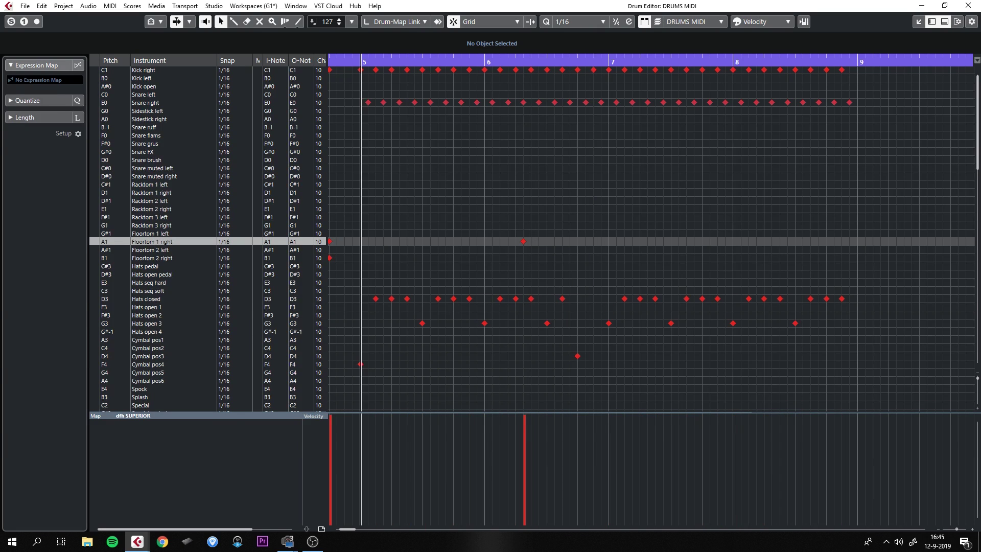
{"action": "key", "text": "space"}
{"action": "key", "text": "space"}
{"action": "left_click", "coordinate": [523, 242]}
{"action": "key", "text": "Delete"}
Play back from just before bar 5 to check the cymbal accent in bar 6
{"action": "left_click", "coordinate": [352, 60]}
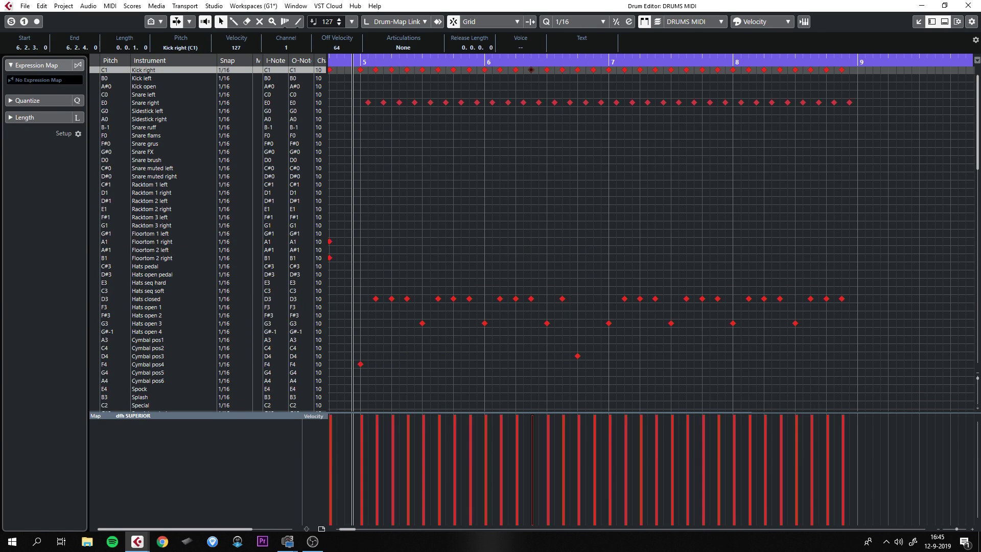
{"action": "key", "text": "space"}
{"action": "key", "text": "ctrl+shift+a"}
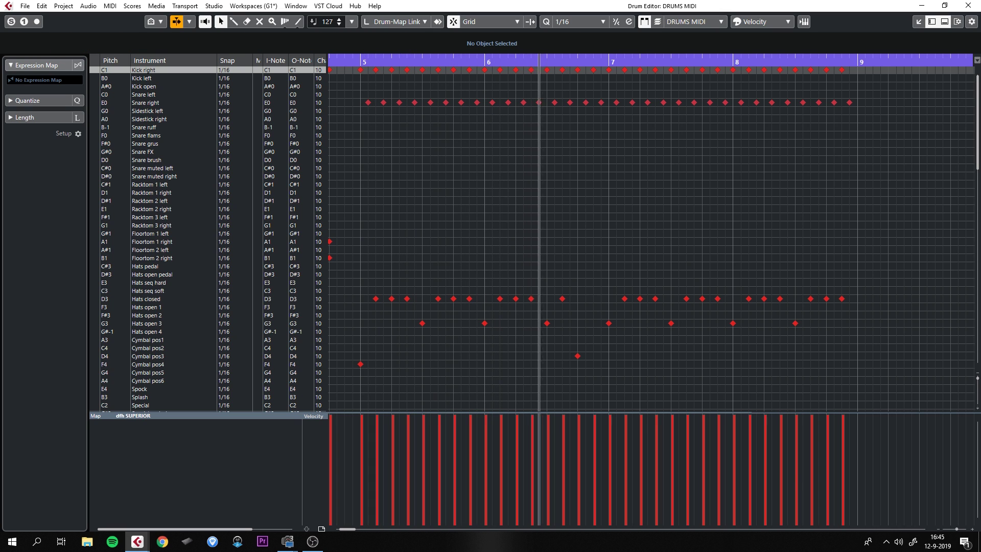
{"action": "scroll", "coordinate": [652, 239], "scroll_direction": "right", "scroll_amount": 1}
{"action": "key", "text": "space"}
Move the Hats open 3 note at the start of bar 7 to Cymbal pos2 and play the part back
{"action": "left_click", "coordinate": [535, 324]}
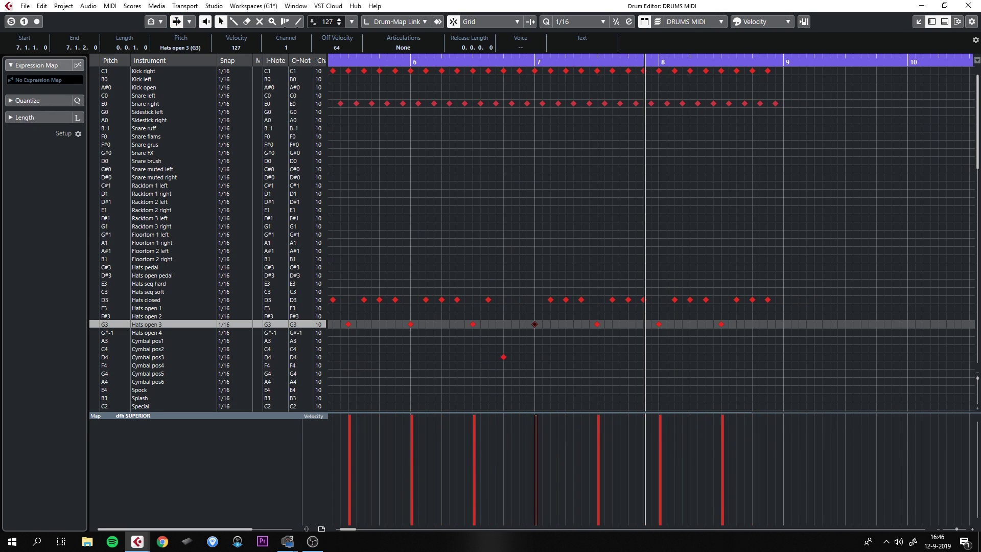
{"action": "key", "text": "Down"}
{"action": "left_click_drag", "start_coordinate": [535, 332], "coordinate": [534, 348]}
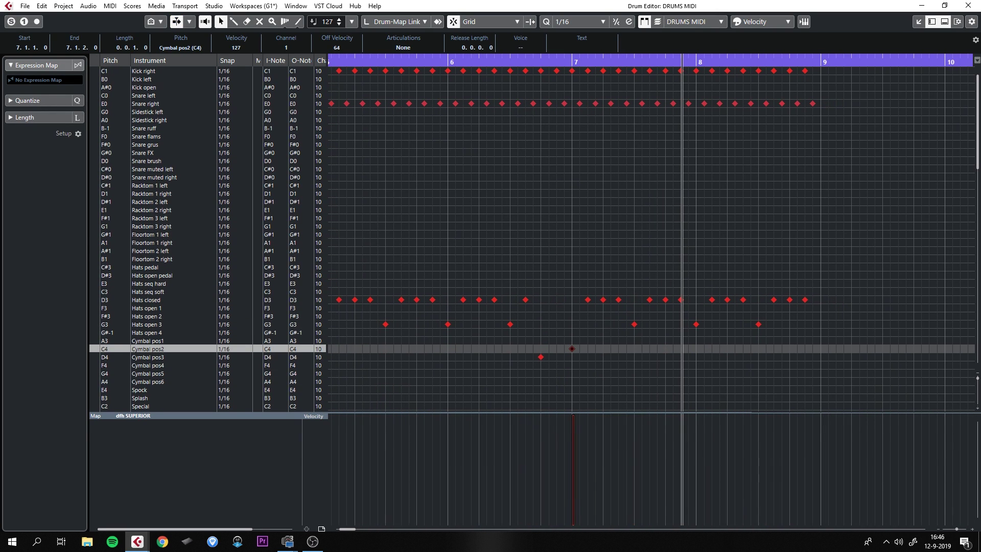
{"action": "key", "text": "KP_0"}
{"action": "key", "text": "space"}
{"action": "key", "text": "ctrl+shift+a"}
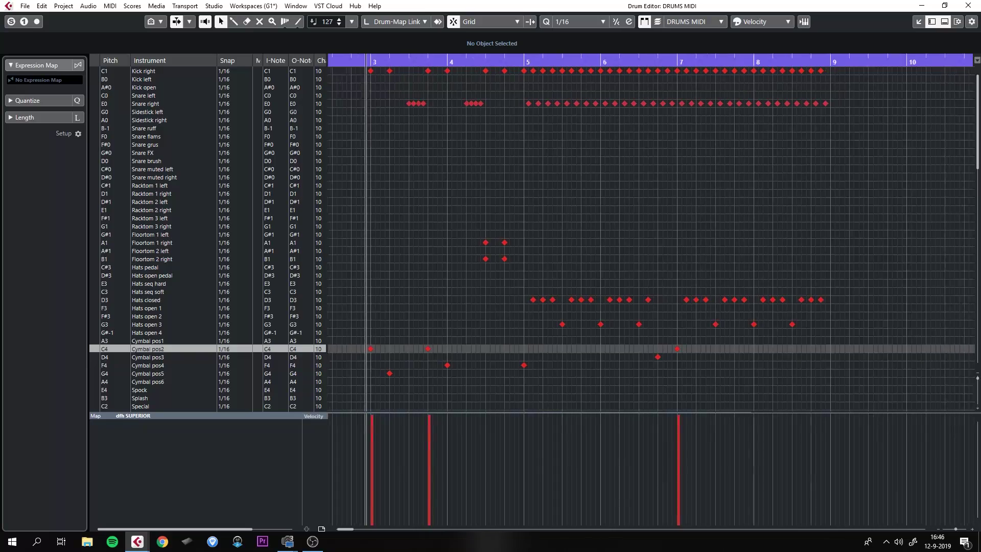
Duplicate all notes of bars 5 to 8 into bars 9 to 12
{"action": "scroll", "coordinate": [651, 239], "scroll_direction": "right", "scroll_amount": 3}
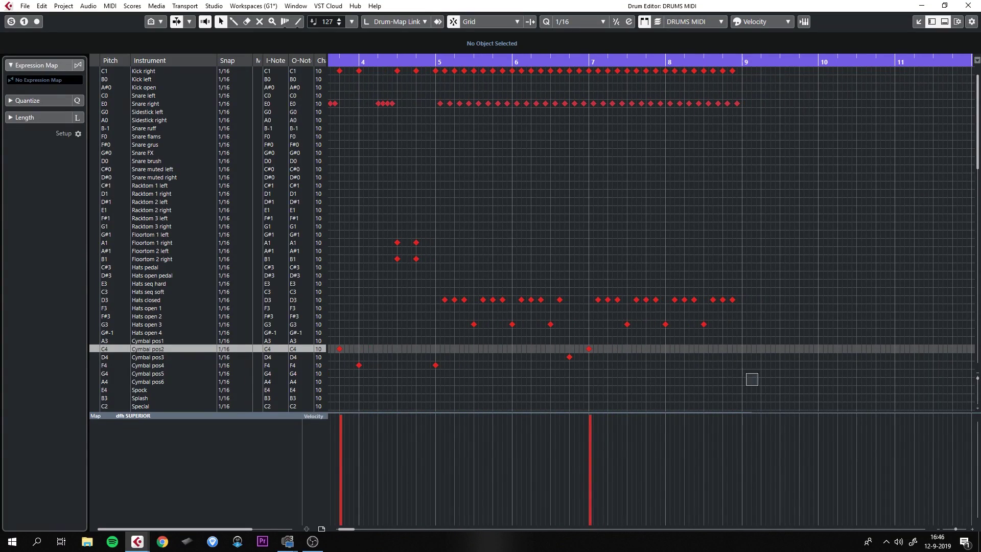
{"action": "left_click_drag", "start_coordinate": [757, 385], "coordinate": [434, 67]}
{"action": "key", "text": "ctrl+d"}
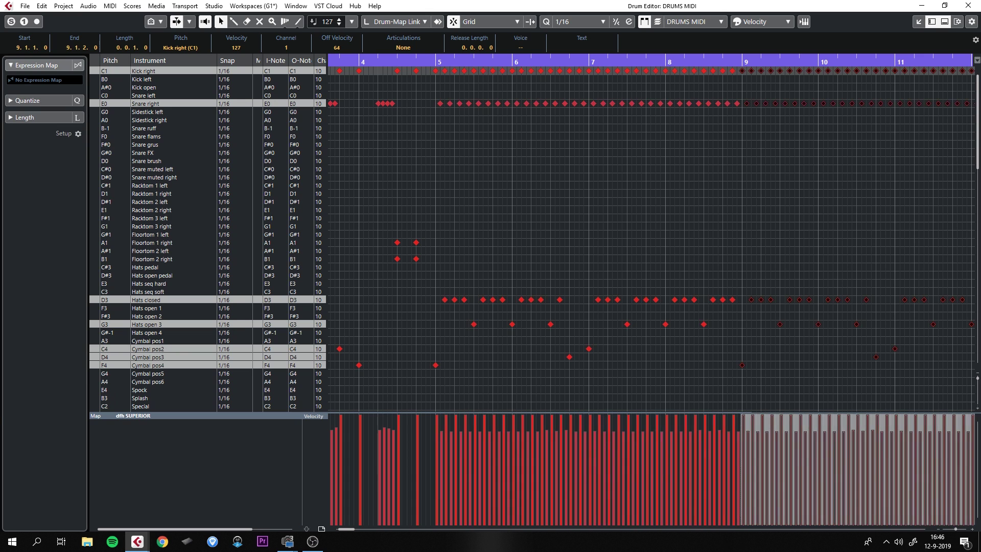
{"action": "scroll", "coordinate": [651, 290], "scroll_direction": "right", "scroll_amount": 3}
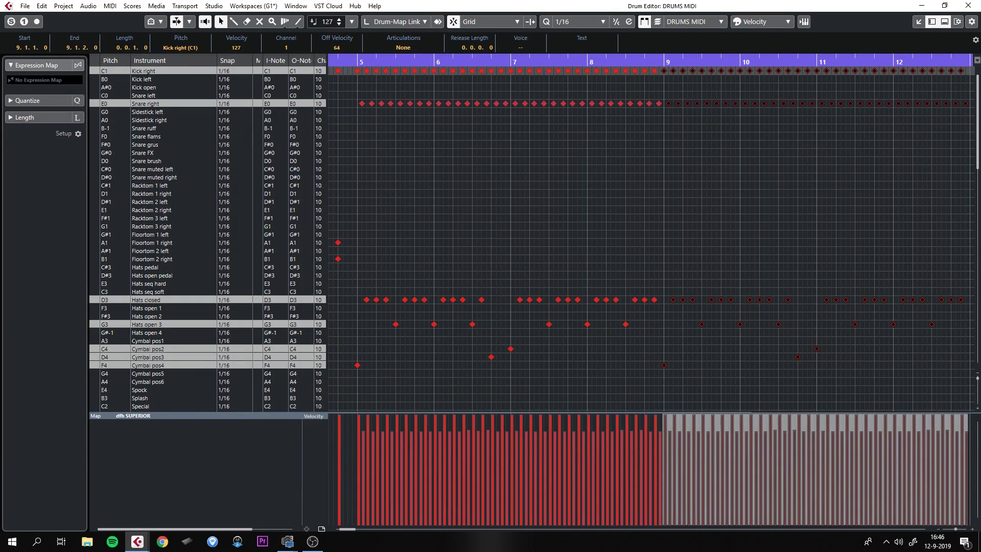
{"action": "scroll", "coordinate": [648, 290], "scroll_direction": "right", "scroll_amount": 4}
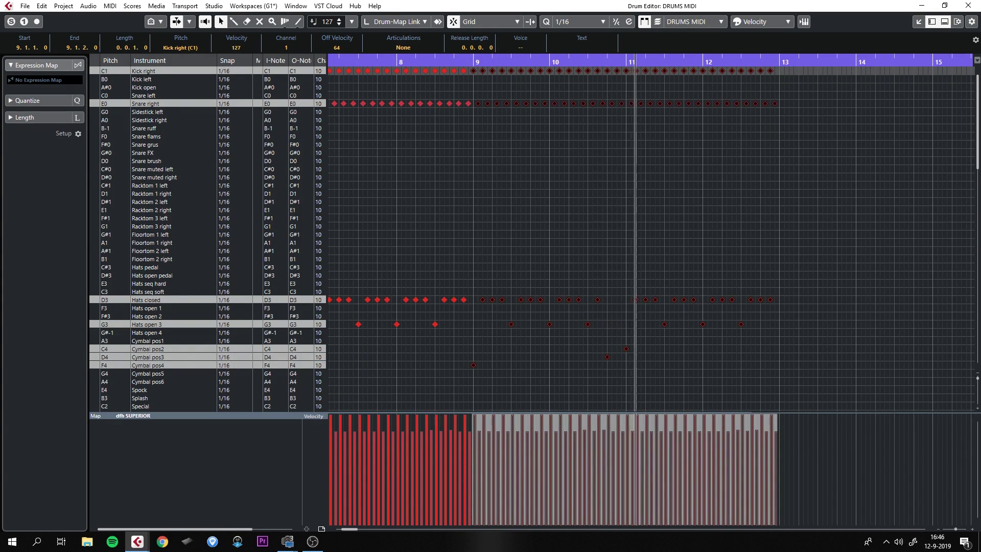
Delete the copied notes in bars 11 and 12 and draw continuous sixteenth notes on Kick right there
{"action": "mouse_move", "coordinate": [720, 389]}
{"action": "left_mouse_down"}
{"action": "mouse_move", "coordinate": [580, 128]}
{"action": "mouse_move", "coordinate": [536, 67]}
{"action": "mouse_move", "coordinate": [537, 87]}
{"action": "mouse_move", "coordinate": [495, 92]}
{"action": "mouse_move", "coordinate": [500, 71]}
{"action": "mouse_move", "coordinate": [827, 71]}
{"action": "left_mouse_up"}
{"action": "key", "text": "Delete"}
{"action": "right_click", "coordinate": [541, 147]}
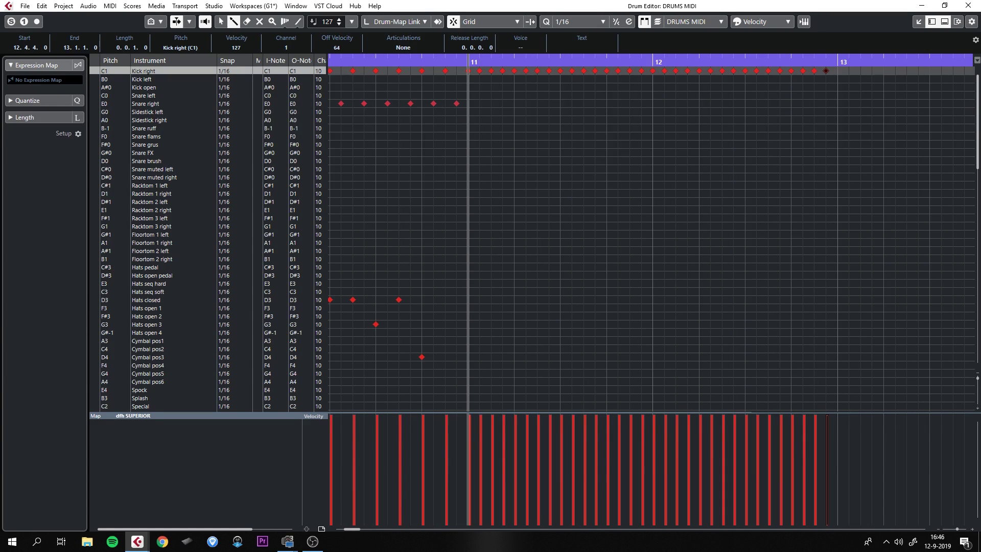
Set the quantize value to 1/8 and draw Snare right notes on every eighth of bars 11 and 12
{"action": "left_click", "coordinate": [577, 21]}
{"action": "left_click", "coordinate": [567, 69]}
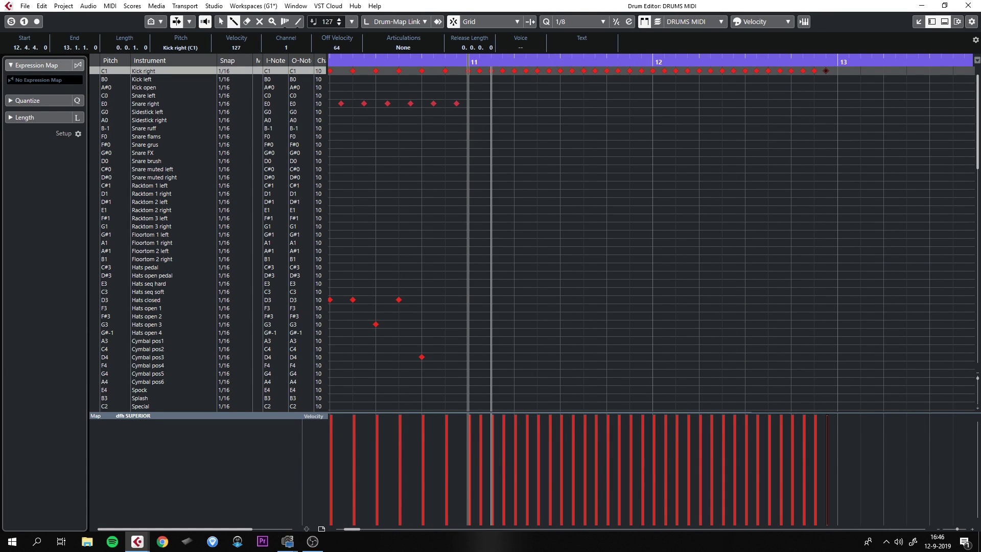
{"action": "mouse_move", "coordinate": [469, 103]}
{"action": "left_mouse_down"}
{"action": "mouse_move", "coordinate": [814, 104]}
{"action": "mouse_move", "coordinate": [595, 109]}
{"action": "mouse_move", "coordinate": [467, 95]}
{"action": "left_mouse_up"}
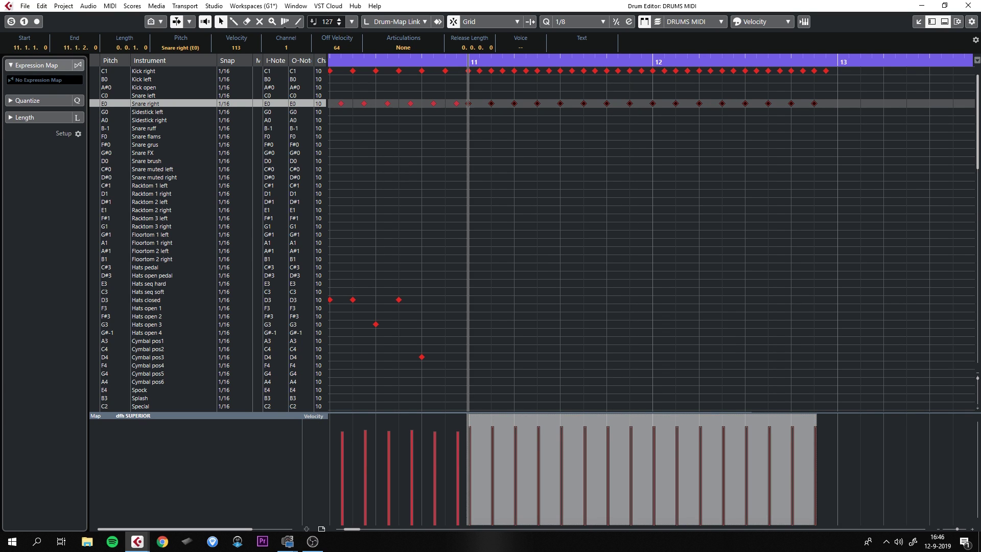
Quantize the new Snare right notes on a 1/8 grid with Randomize at 4 ticks, and deselect them
{"action": "left_click", "coordinate": [629, 22]}
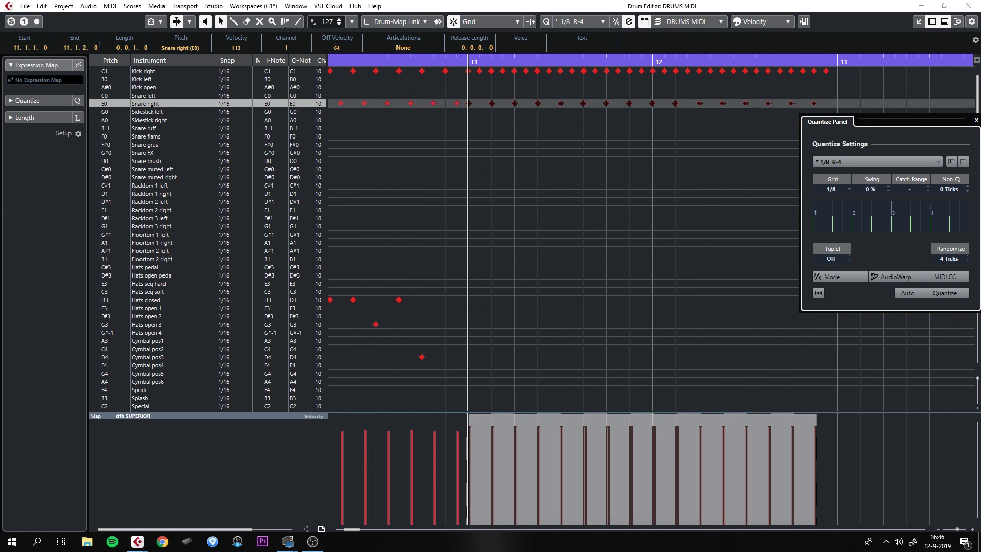
{"action": "key", "text": "ctrl+q"}
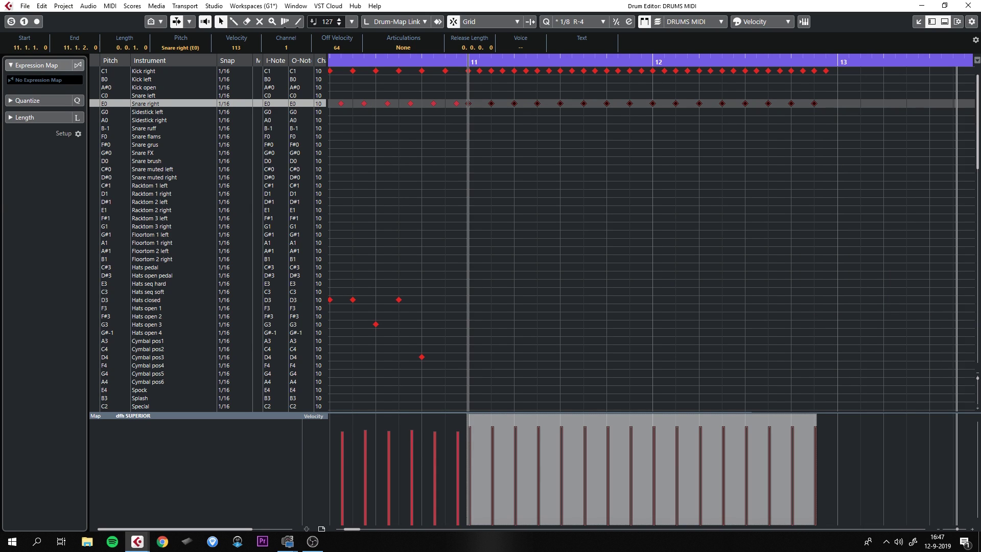
{"action": "key", "text": "q"}
{"action": "key", "text": "q"}
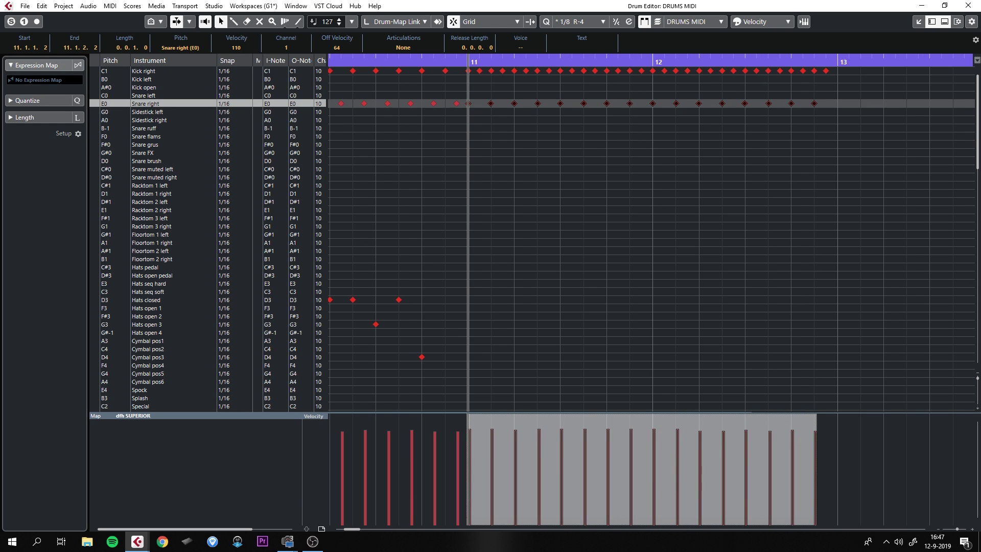
{"action": "key", "text": "ctrl+shift+a"}
With quantize at 1/4, draw Spock notes on every quarter of bars 11 and 12 and return to the selection tool
{"action": "scroll", "coordinate": [532, 235], "scroll_direction": "down", "scroll_amount": 3}
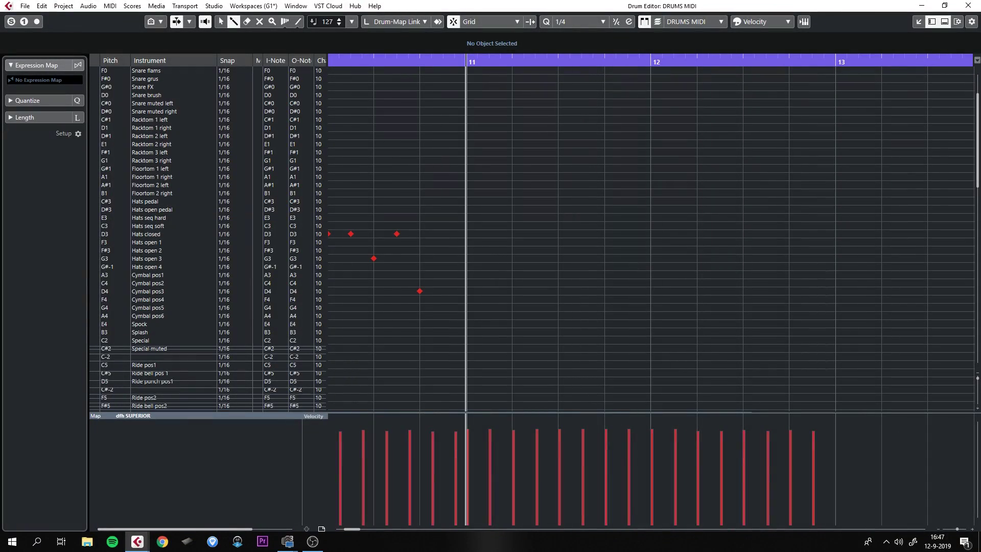
{"action": "left_click", "coordinate": [466, 324]}
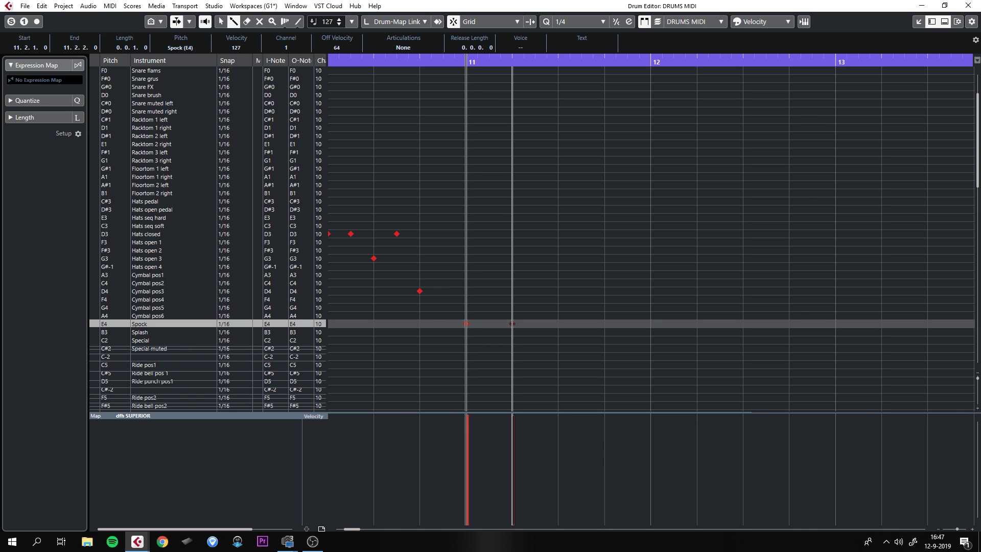
{"action": "left_click_drag", "start_coordinate": [512, 324], "coordinate": [789, 324]}
{"action": "right_click", "coordinate": [660, 230]}
{"action": "left_click", "coordinate": [666, 235]}
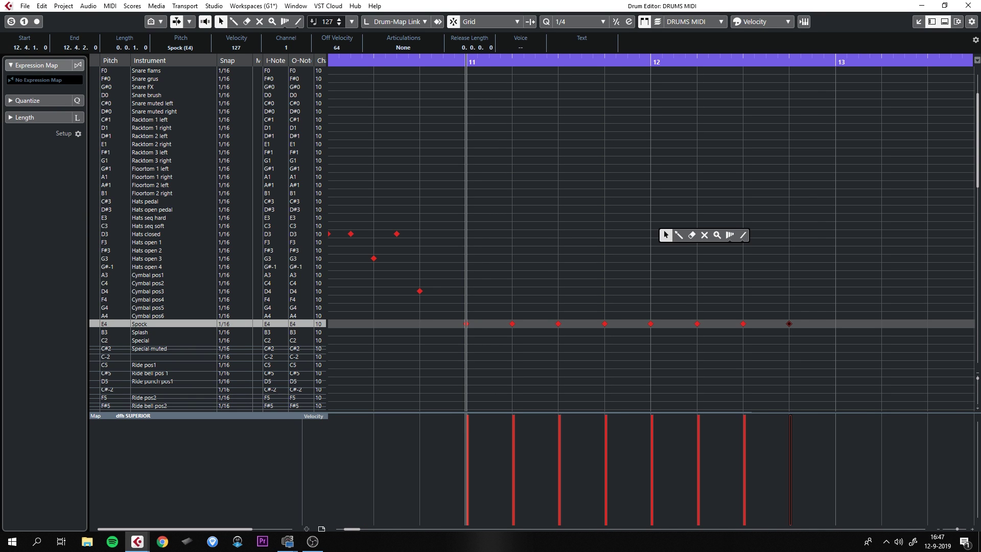
Delete all notes from 12.3 to the end of bar 12
{"action": "scroll", "coordinate": [651, 234], "scroll_direction": "up", "scroll_amount": 3}
{"action": "scroll", "coordinate": [652, 234], "scroll_direction": "right", "scroll_amount": 1}
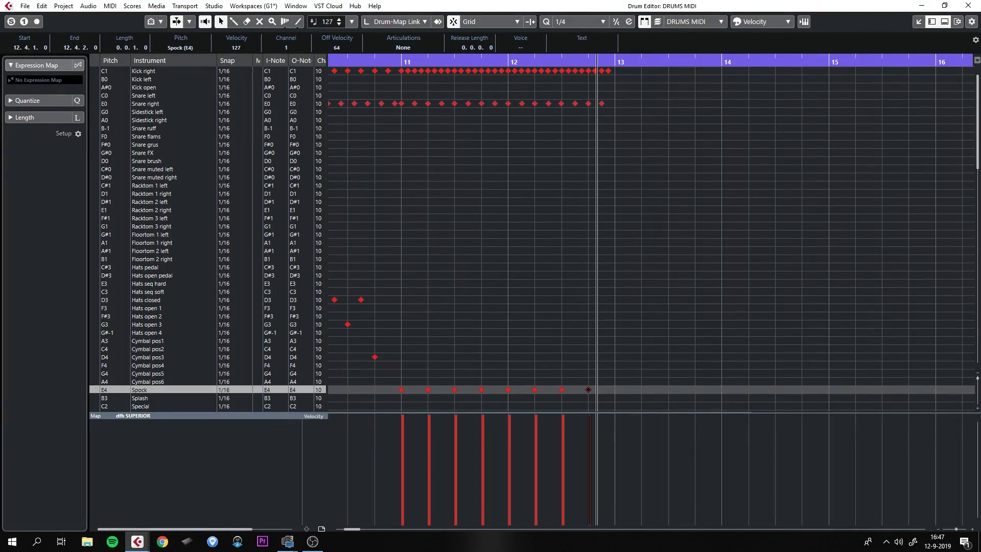
{"action": "left_click_drag", "start_coordinate": [562, 60], "coordinate": [551, 153]}
{"action": "left_click_drag", "start_coordinate": [690, 402], "coordinate": [548, 66]}
{"action": "key", "text": "Delete"}
At 1/16 quantize, draw two Racktom 2 left notes from 12.3, two Floortom 2 left notes after them, and Kick right plus Cymbal pos4 at 12.4
{"action": "left_click", "coordinate": [577, 21]}
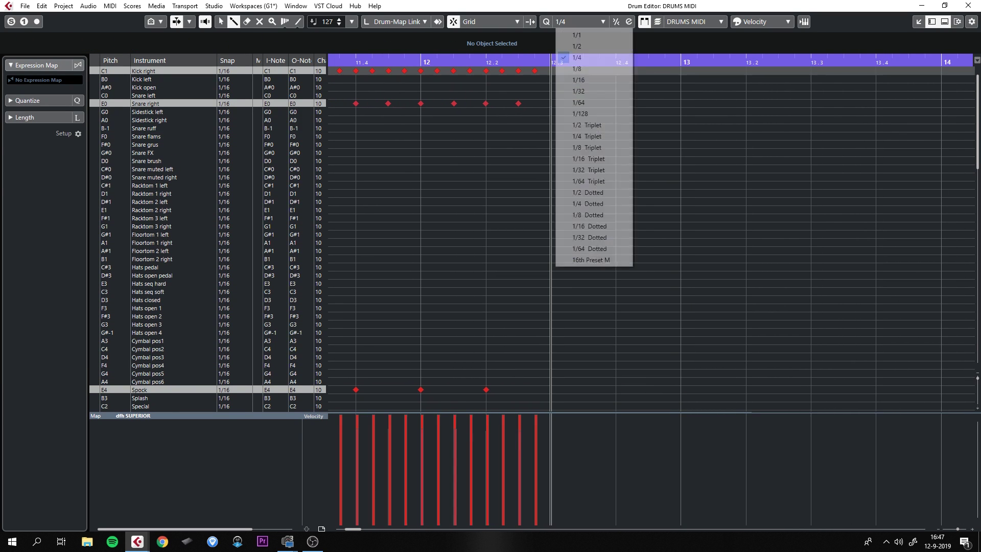
{"action": "left_click", "coordinate": [577, 80]}
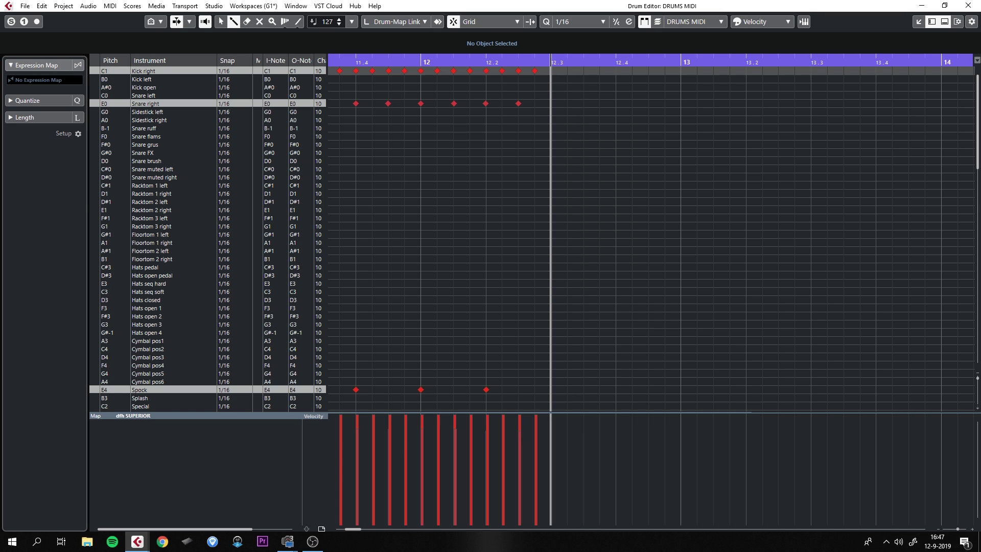
{"action": "left_click", "coordinate": [552, 202]}
{"action": "left_click", "coordinate": [599, 250]}
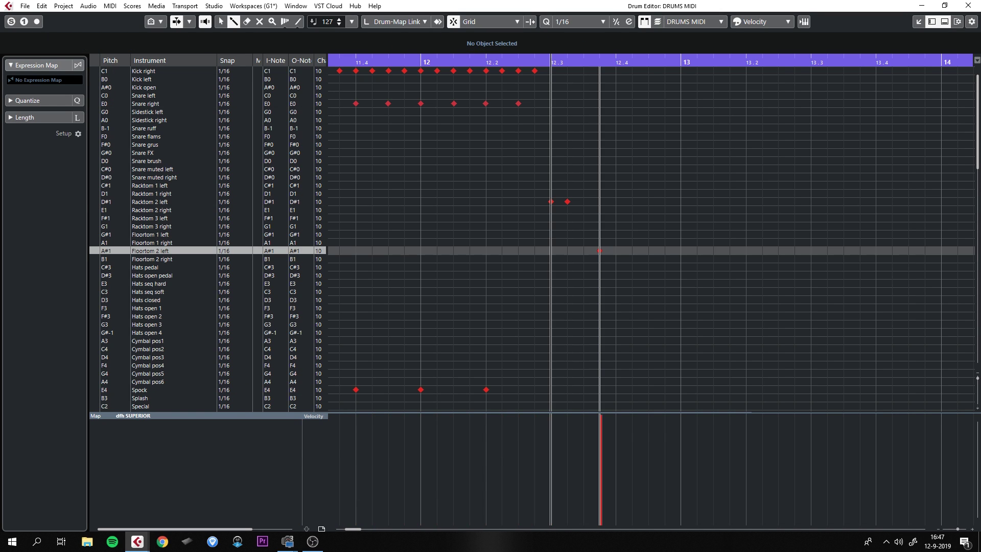
{"action": "left_click", "coordinate": [583, 251]}
{"action": "left_click", "coordinate": [616, 71]}
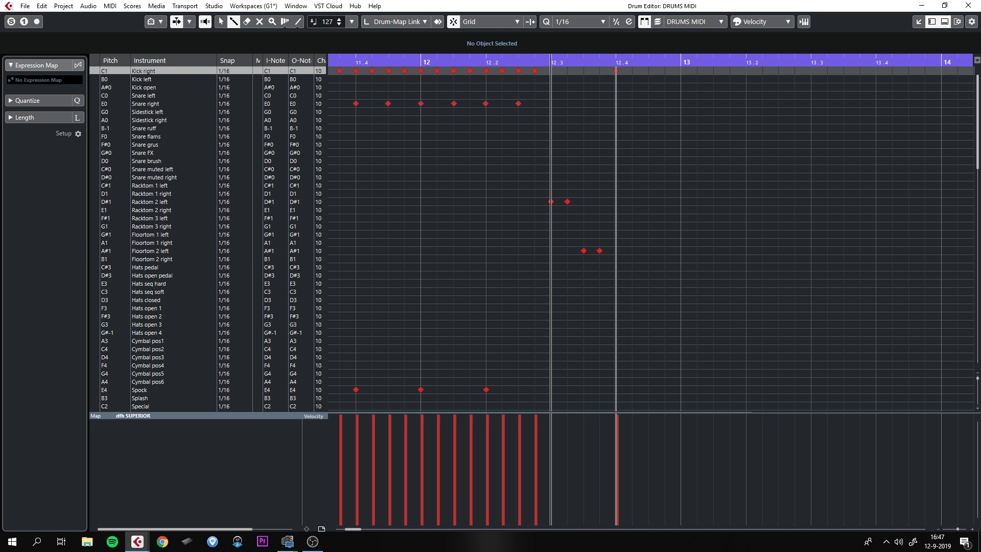
{"action": "left_click", "coordinate": [616, 365]}
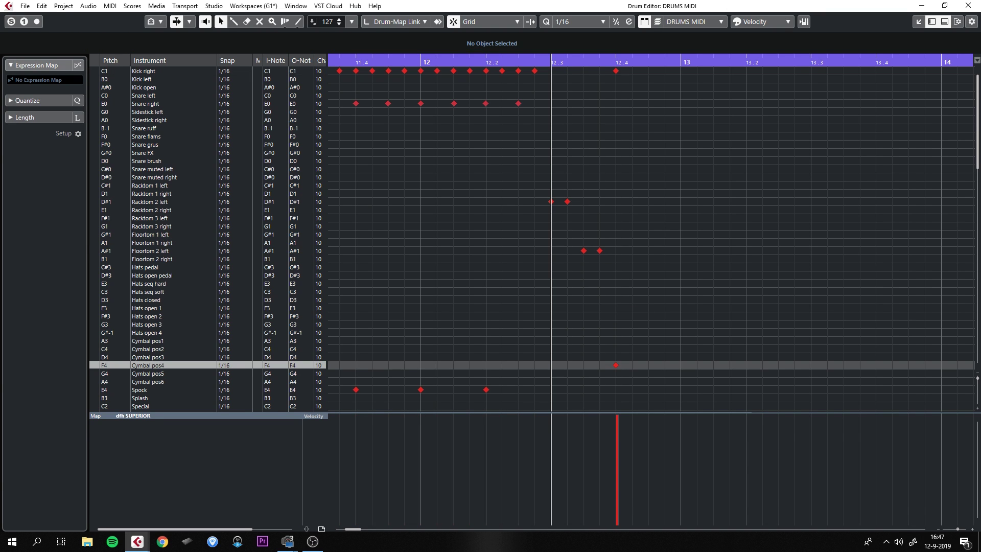
Play back the pattern from bar 11 to check the new tom ending in bar 12
{"action": "key", "text": "g"}
{"action": "key", "text": "g"}
{"action": "key", "text": "g"}
{"action": "key", "text": "g"}
{"action": "key", "text": "g"}
{"action": "left_click", "coordinate": [494, 58]}
{"action": "key", "text": "space"}
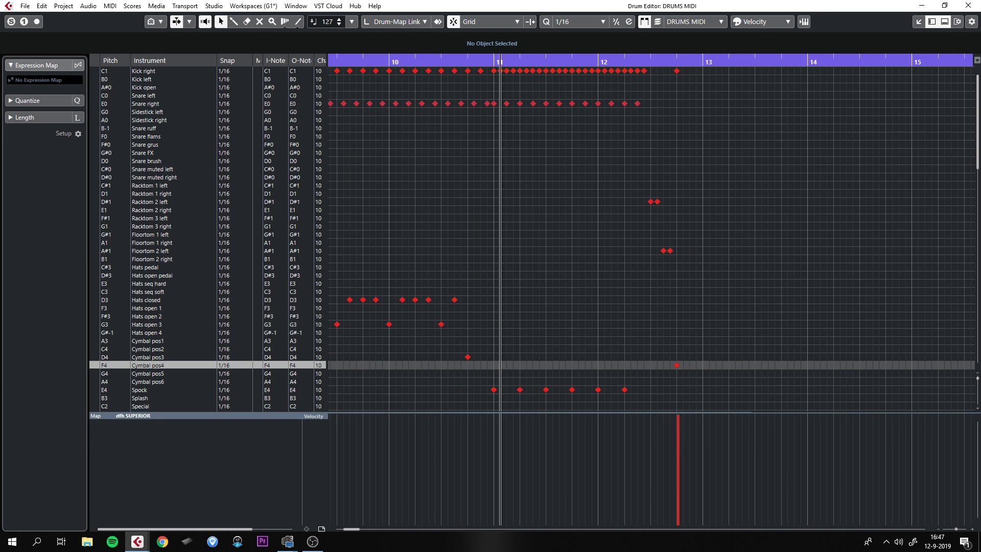
{"action": "key", "text": "space"}
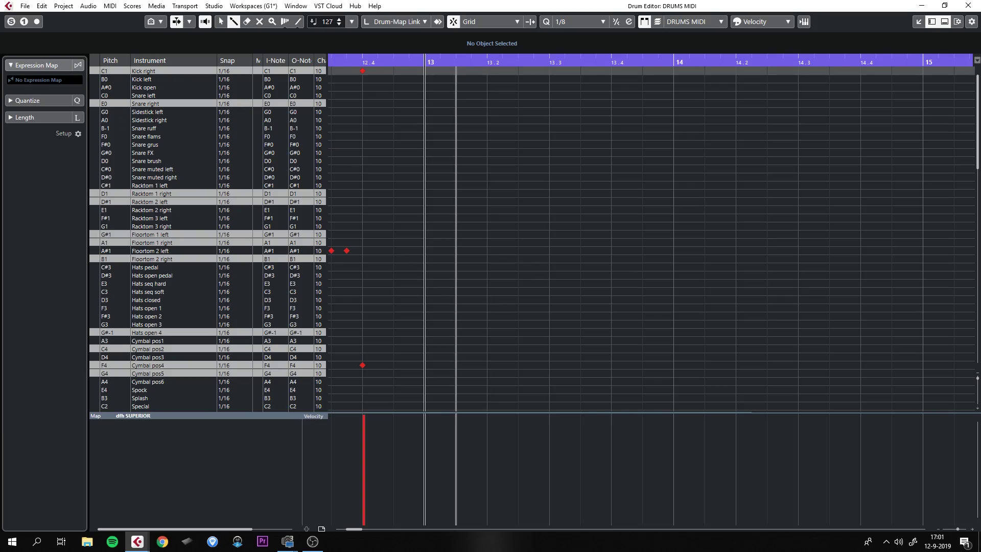
Set the quantize value to 1/4 and draw Kick right notes on every quarter of bar 13
{"action": "left_click", "coordinate": [572, 21]}
{"action": "left_click", "coordinate": [567, 57]}
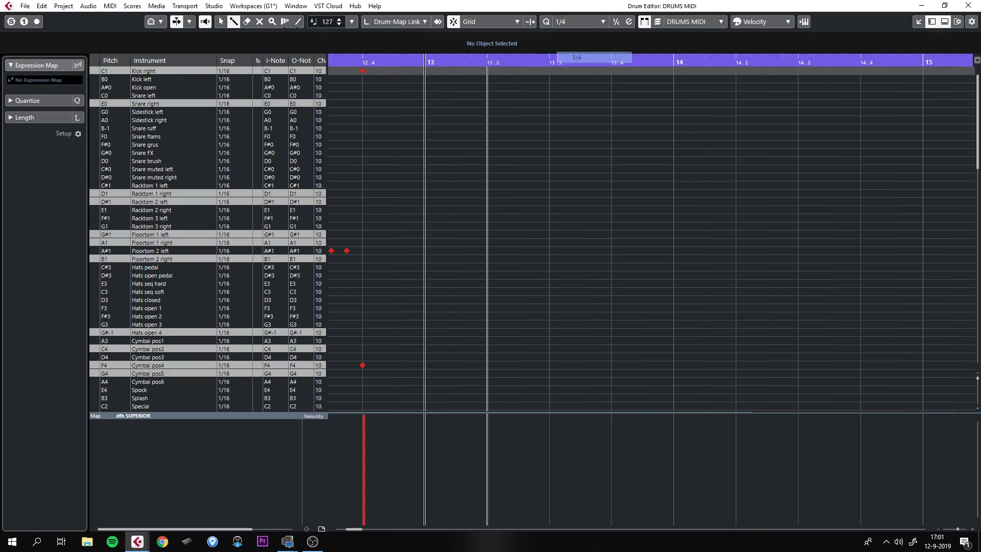
{"action": "mouse_move", "coordinate": [425, 70]}
{"action": "left_mouse_down"}
{"action": "mouse_move", "coordinate": [549, 71]}
{"action": "mouse_move", "coordinate": [653, 90]}
{"action": "left_mouse_up"}
With quantize at 1/8, copy the bar 13 kicks onto Snare right one eighth later and deselect the copies
{"action": "left_click", "coordinate": [573, 22]}
{"action": "left_click", "coordinate": [572, 69]}
{"action": "key", "text": "1"}
{"action": "left_click_drag", "start_coordinate": [584, 78], "coordinate": [422, 67]}
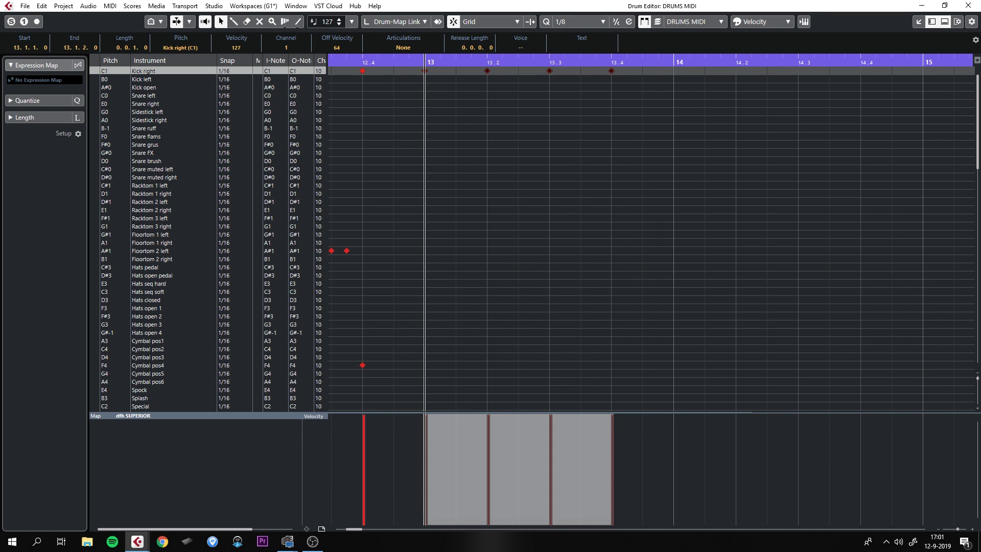
{"action": "key", "text": "alt+d"}
{"action": "left_click_drag", "start_coordinate": [627, 70], "coordinate": [456, 103]}
{"action": "key", "text": "ctrl+shift+a"}
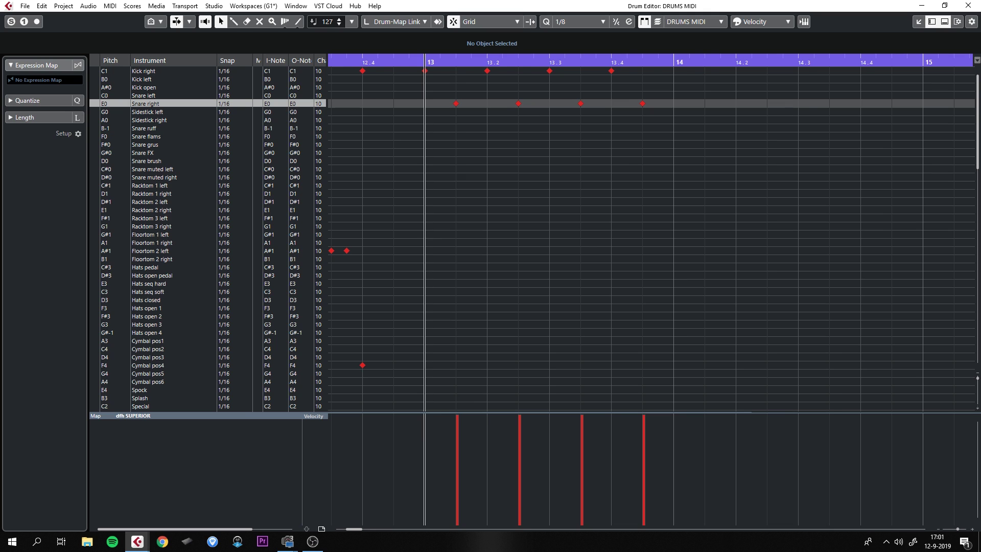
Play back the transition into the alternating kick and snare beat of bar 13
{"action": "key", "text": "g"}
{"action": "key", "text": "g"}
{"action": "scroll", "coordinate": [650, 238], "scroll_direction": "right", "scroll_amount": 2}
{"action": "key", "text": "space"}
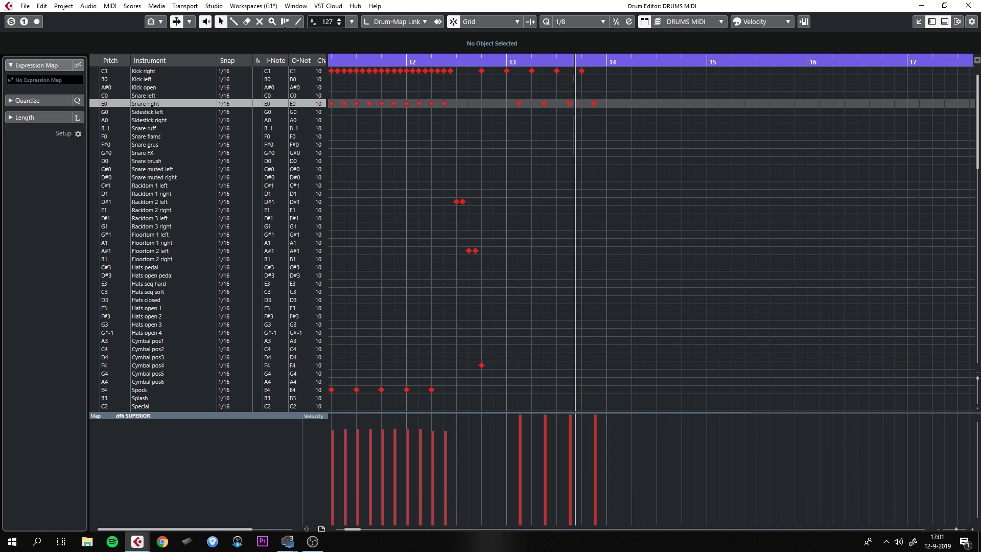
{"action": "key", "text": "space"}
Add a Cymbal pos5 hit at the start of bar 13 and Hats open 4 notes together with its Snare right hits
{"action": "left_click_drag", "start_coordinate": [630, 141], "coordinate": [510, 67]}
{"action": "key", "text": "l"}
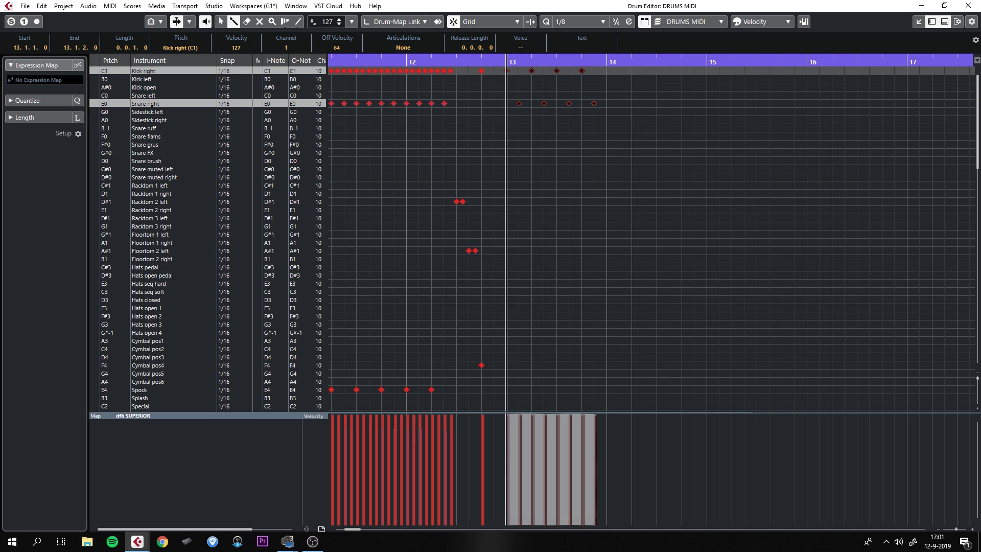
{"action": "left_click", "coordinate": [507, 373]}
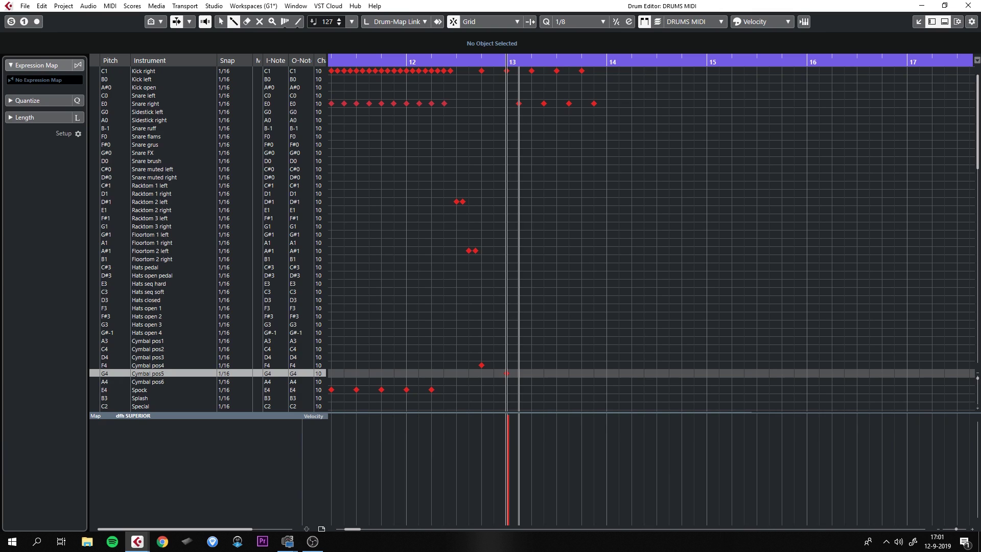
{"action": "left_click", "coordinate": [519, 341]}
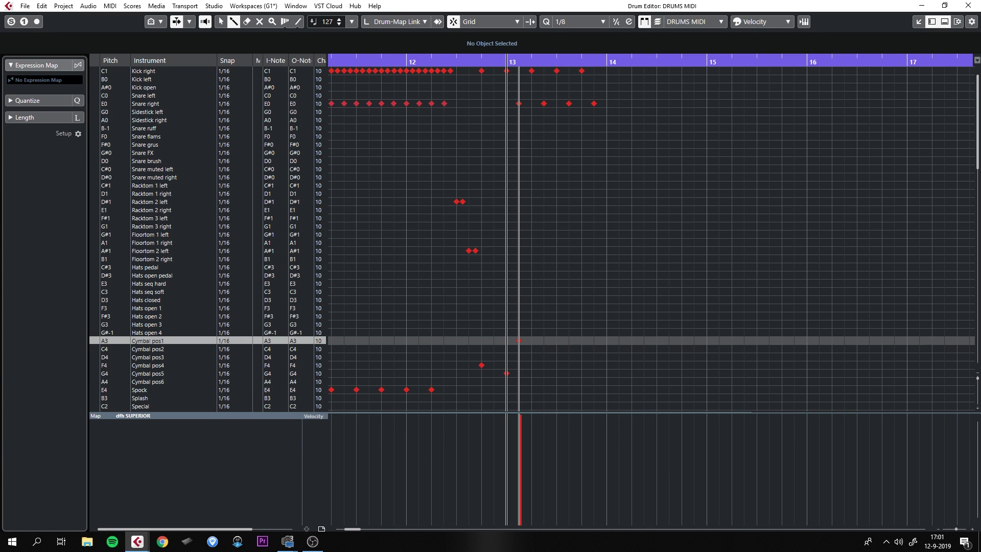
{"action": "left_click", "coordinate": [519, 340]}
{"action": "left_click", "coordinate": [519, 332]}
{"action": "left_click", "coordinate": [544, 332]}
{"action": "left_click", "coordinate": [569, 332]}
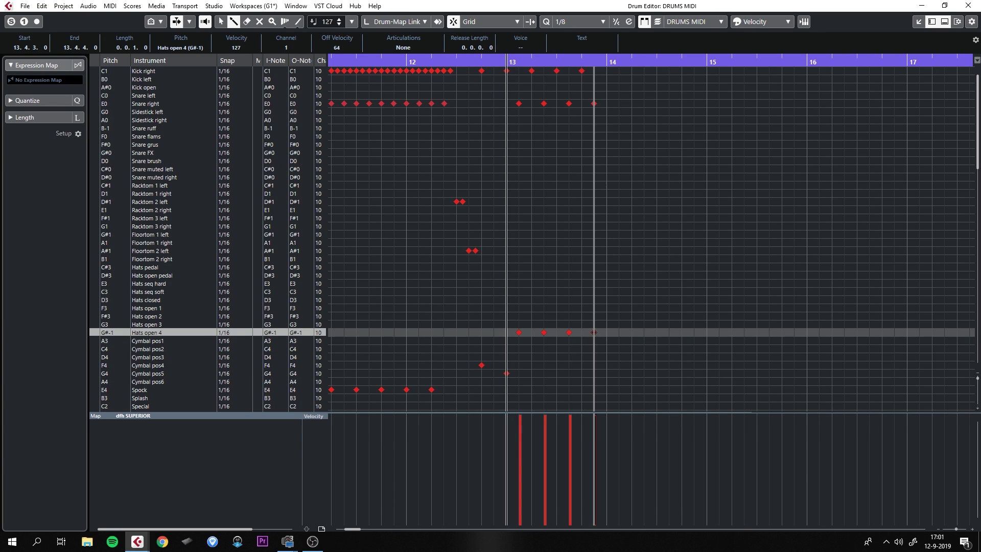
Duplicate the second half of bar 13 twice to fill bar 14, and duplicate bars 13 and 14 into bars 15 and 16
{"action": "left_click_drag", "start_coordinate": [630, 359], "coordinate": [556, 68]}
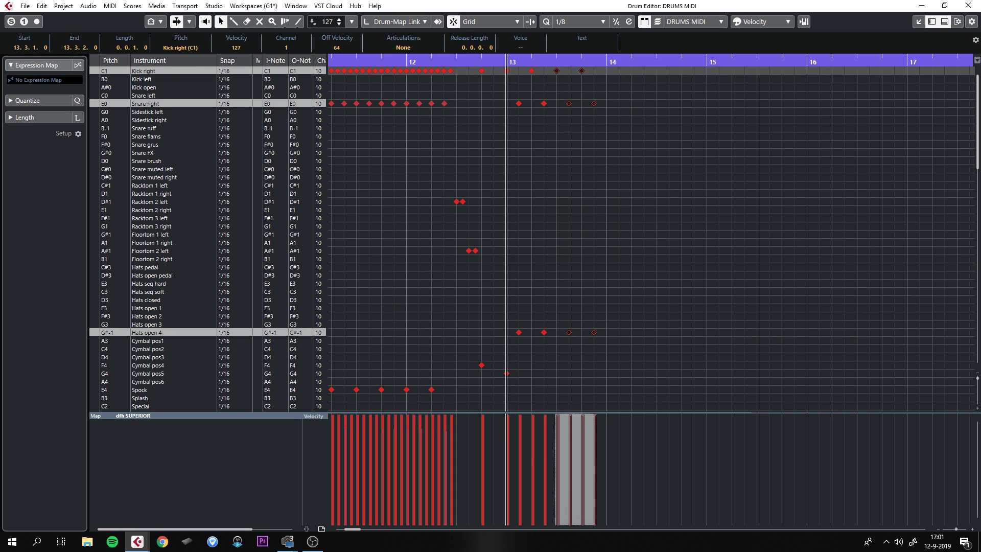
{"action": "key", "text": "alt+d"}
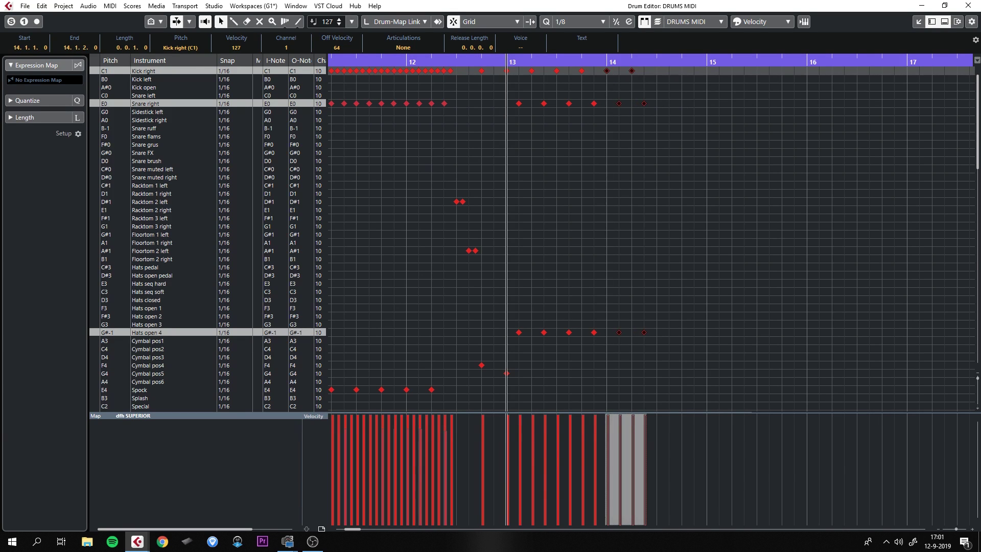
{"action": "key", "text": "alt+d"}
{"action": "left_click_drag", "start_coordinate": [737, 396], "coordinate": [504, 66]}
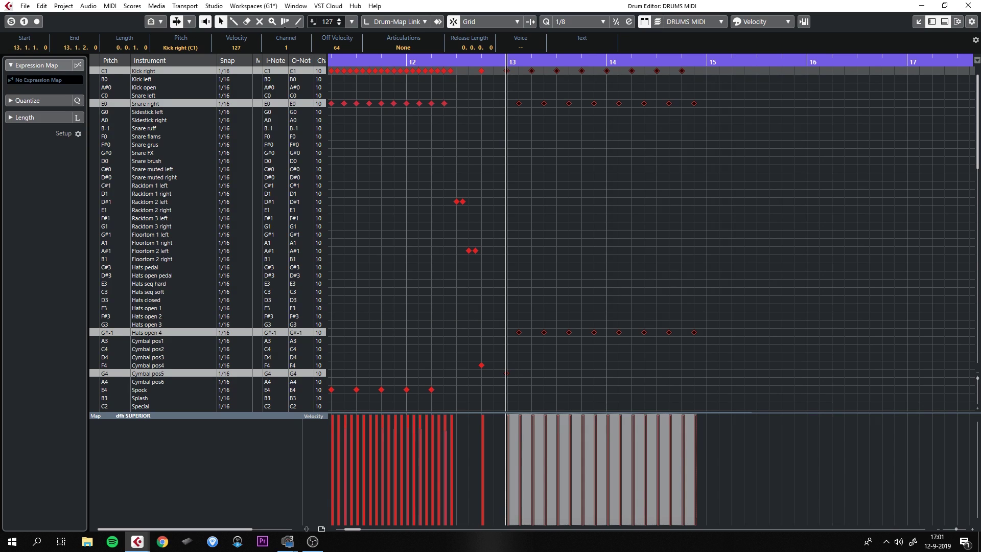
{"action": "key", "text": "ctrl+d"}
{"action": "key", "text": "ctrl+shift+a"}
Delete the copied Cymbal pos5 hit at the start of bar 15
{"action": "left_click_drag", "start_coordinate": [899, 393], "coordinate": [707, 70]}
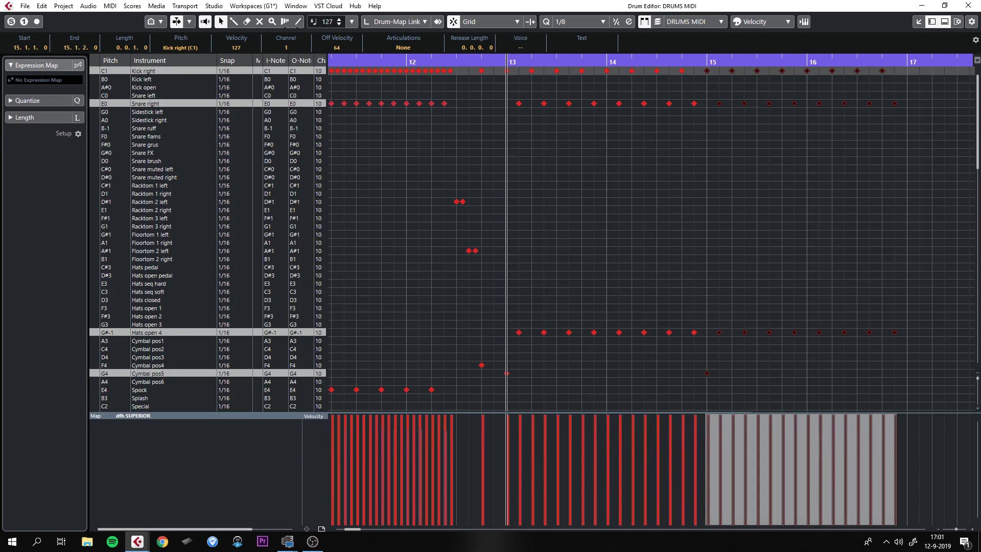
{"action": "left_click", "coordinate": [733, 379]}
{"action": "left_click_drag", "start_coordinate": [733, 378], "coordinate": [696, 373]}
{"action": "key", "text": "Delete"}
Play back the new beat across bars 13 to 16 to check how it follows the tom ending
{"action": "left_click_drag", "start_coordinate": [506, 60], "coordinate": [507, 31]}
{"action": "left_click_drag", "start_coordinate": [615, 60], "coordinate": [653, 87]}
{"action": "key", "text": "h"}
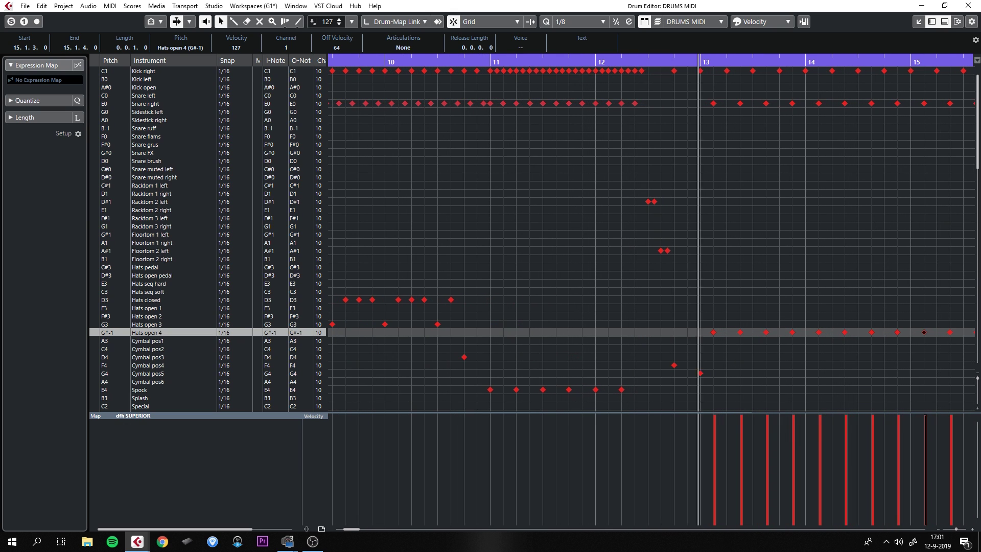
{"action": "scroll", "coordinate": [651, 238], "scroll_direction": "right", "scroll_amount": 3}
{"action": "key", "text": "g"}
{"action": "key", "text": "g"}
{"action": "key", "text": "g"}
{"action": "scroll", "coordinate": [652, 238], "scroll_direction": "right", "scroll_amount": 2}
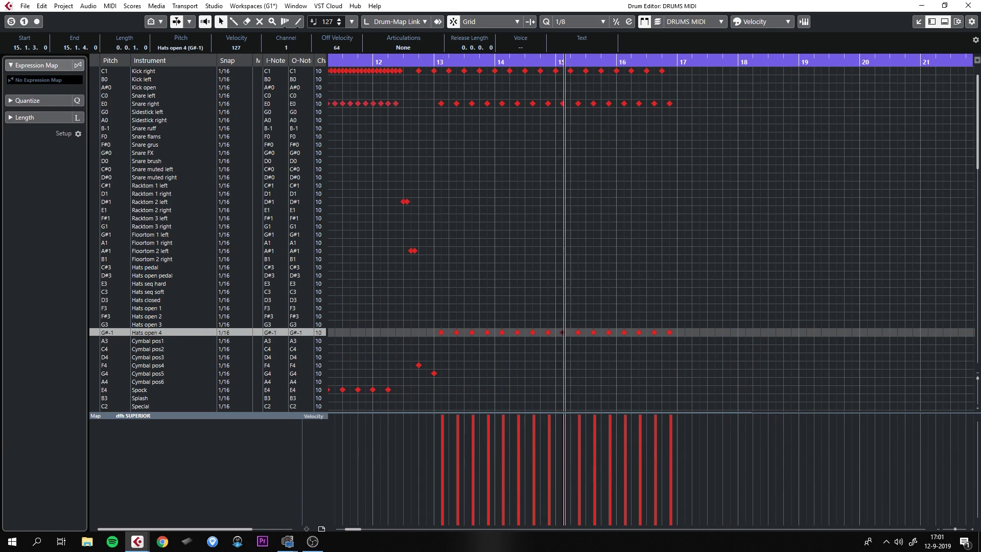
Duplicate the notes of bars 13 to 16, align the copy with the start of bar 17, and deselect it
{"action": "left_click_drag", "start_coordinate": [701, 396], "coordinate": [435, 67]}
{"action": "key", "text": "alt+d"}
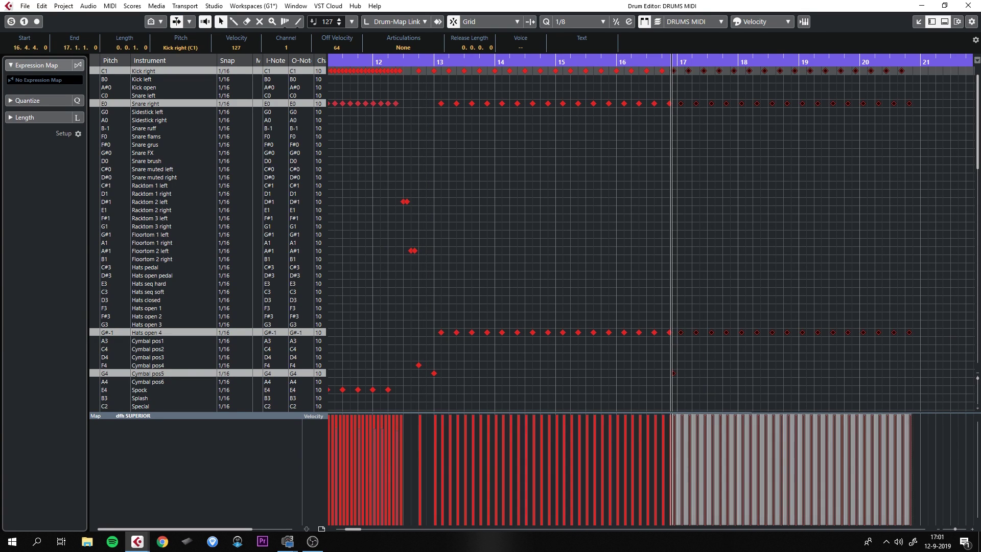
{"action": "left_click_drag", "start_coordinate": [674, 70], "coordinate": [677, 71]}
{"action": "left_click", "coordinate": [677, 153]}
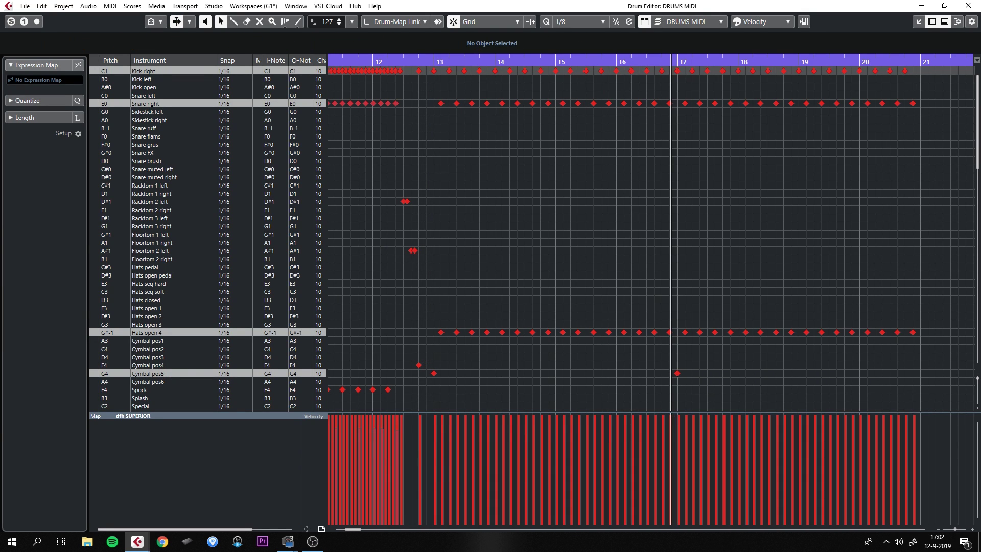
Set the quantize value to 1/16 and draw Kick right notes on every sixteenth of bars 17 to 20
{"action": "scroll", "coordinate": [650, 239], "scroll_direction": "right", "scroll_amount": 2}
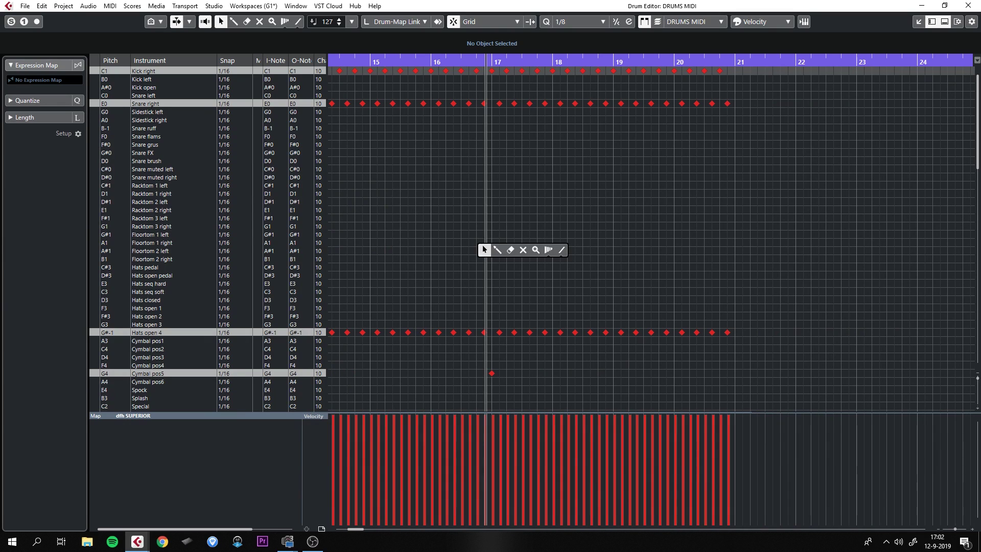
{"action": "left_click", "coordinate": [498, 249]}
{"action": "left_click", "coordinate": [578, 22]}
{"action": "left_click", "coordinate": [575, 81]}
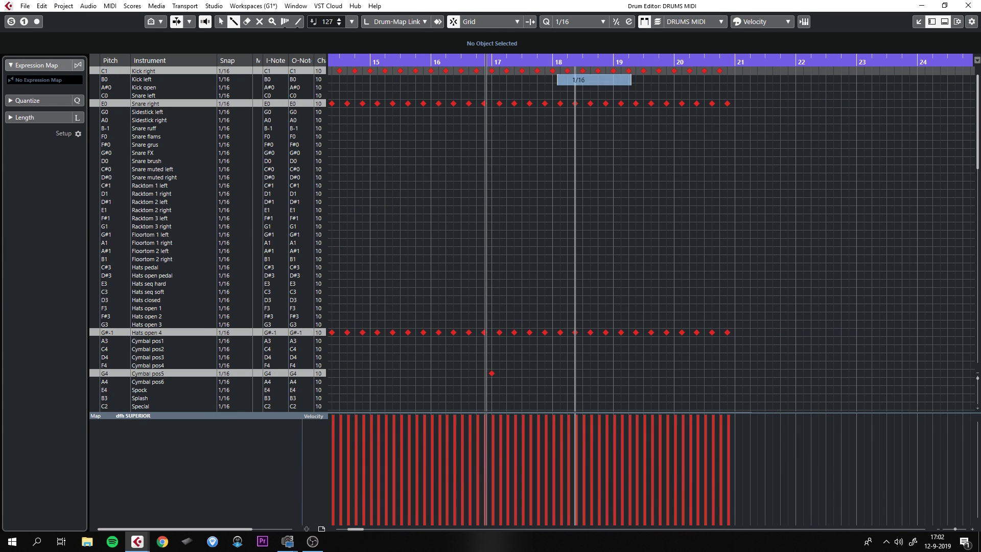
{"action": "left_click_drag", "start_coordinate": [491, 61], "coordinate": [492, 85]}
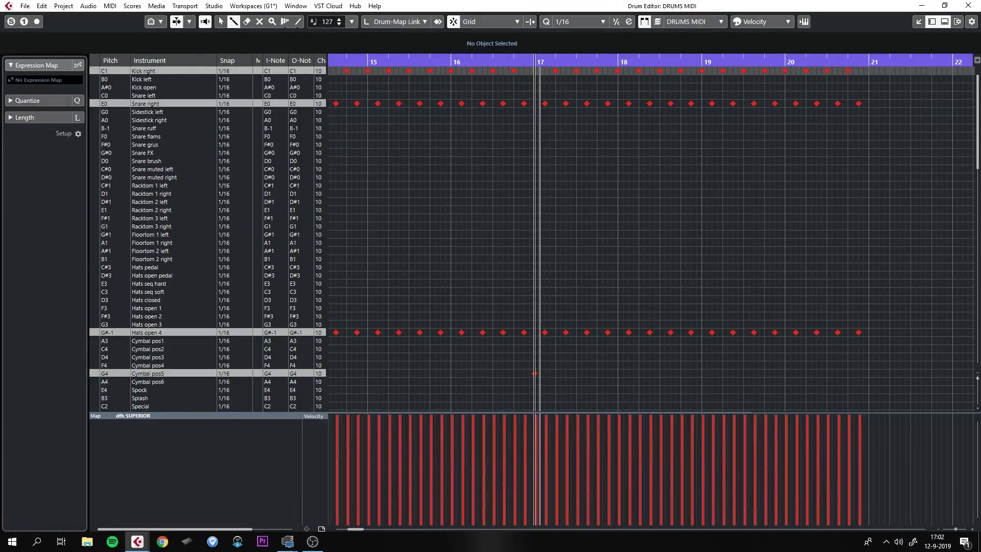
{"action": "mouse_move", "coordinate": [536, 70]}
{"action": "left_mouse_down"}
{"action": "mouse_move", "coordinate": [878, 70]}
{"action": "mouse_move", "coordinate": [869, 70]}
{"action": "left_mouse_up"}
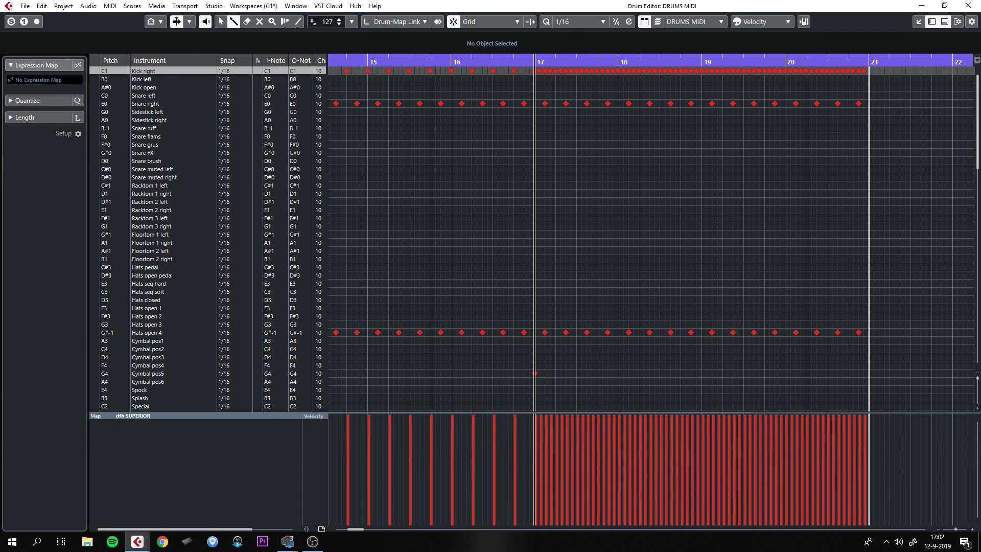
Delete all notes from 16.3 to the end of bar 16
{"action": "key", "text": "g"}
{"action": "key", "text": "g"}
{"action": "scroll", "coordinate": [650, 238], "scroll_direction": "right", "scroll_amount": 1}
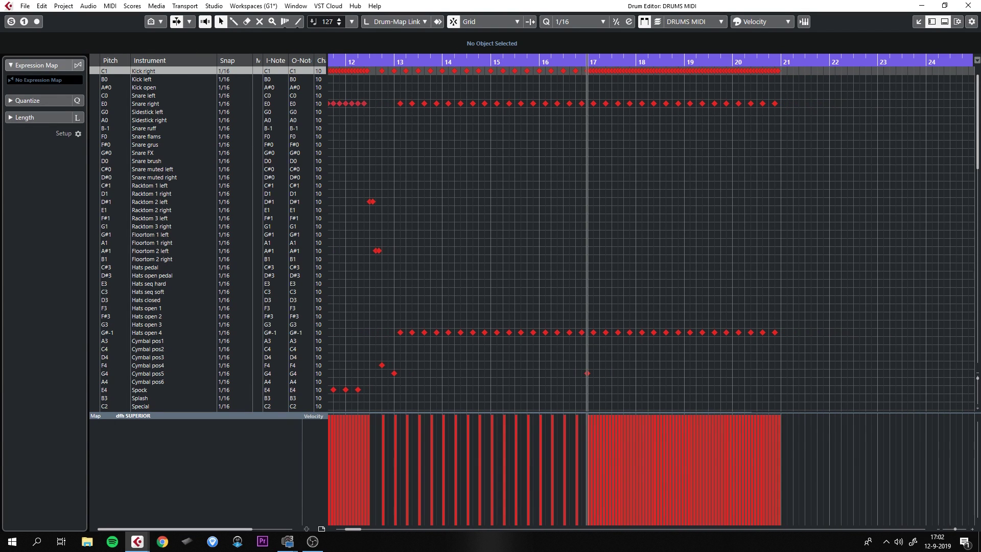
{"action": "key", "text": "h"}
{"action": "key", "text": "h"}
{"action": "key", "text": "h"}
{"action": "left_click_drag", "start_coordinate": [697, 340], "coordinate": [588, 65]}
{"action": "key", "text": "Delete"}
Add a sixteenth-note fill of four Snare right notes from 16.3 and four Racktom 3 left notes from 16.4, with slightly varied velocities
{"action": "right_click", "coordinate": [594, 140]}
{"action": "left_click_drag", "start_coordinate": [595, 103], "coordinate": [626, 104]}
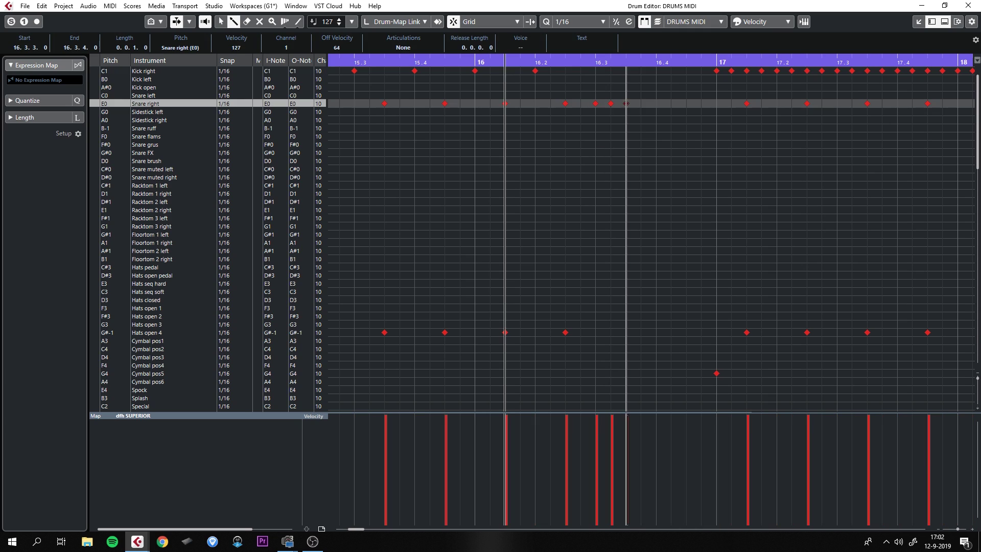
{"action": "mouse_move", "coordinate": [656, 193]}
{"action": "left_mouse_down"}
{"action": "mouse_move", "coordinate": [687, 193]}
{"action": "mouse_move", "coordinate": [671, 217]}
{"action": "mouse_move", "coordinate": [656, 217]}
{"action": "mouse_move", "coordinate": [701, 217]}
{"action": "mouse_move", "coordinate": [595, 97]}
{"action": "left_mouse_up"}
{"action": "key", "text": "ctrl+z"}
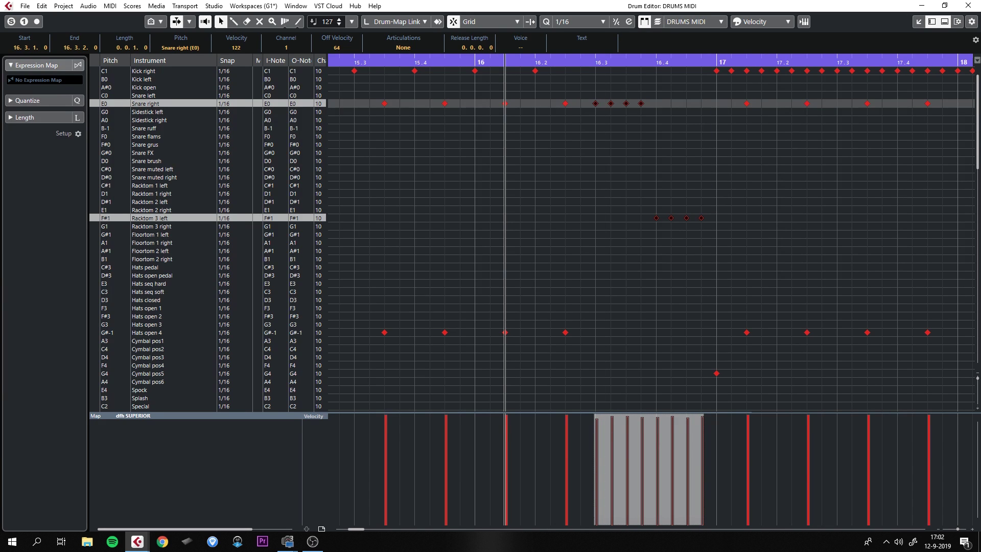
Play back the fill from the start of bar 15 and delete all notes in bars 19 and 20
{"action": "key", "text": "g"}
{"action": "left_click_drag", "start_coordinate": [564, 58], "coordinate": [668, 55]}
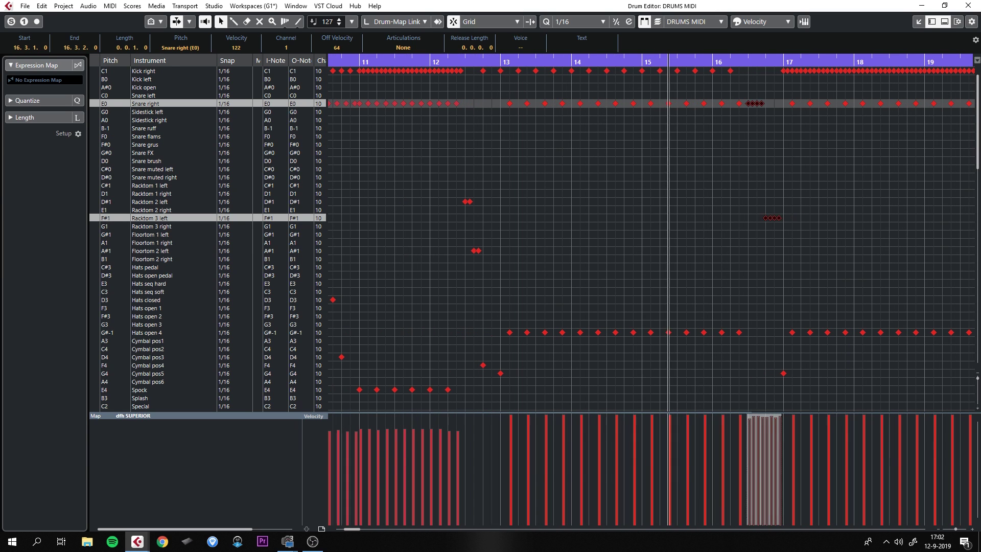
{"action": "key", "text": "space"}
{"action": "left_click", "coordinate": [668, 154]}
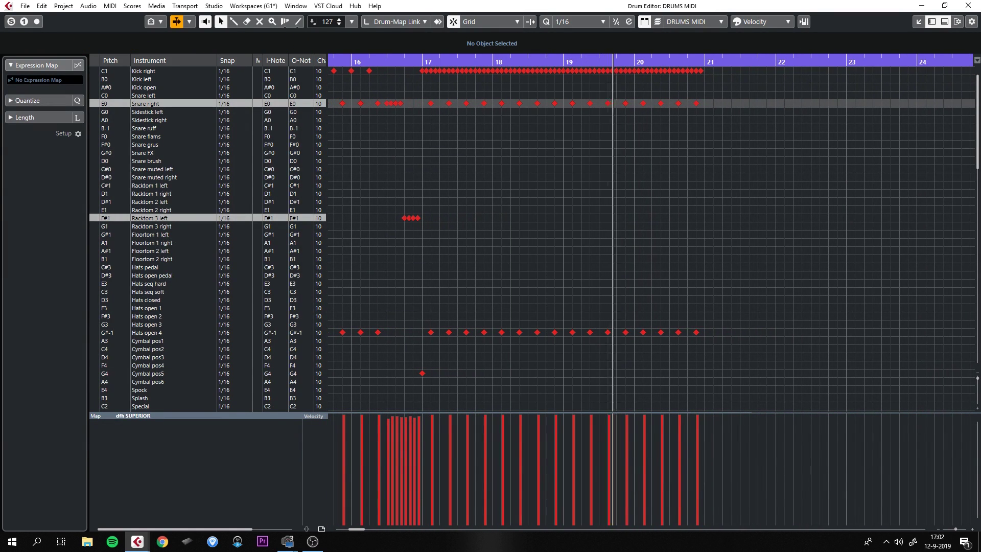
{"action": "left_click_drag", "start_coordinate": [720, 373], "coordinate": [576, 83]}
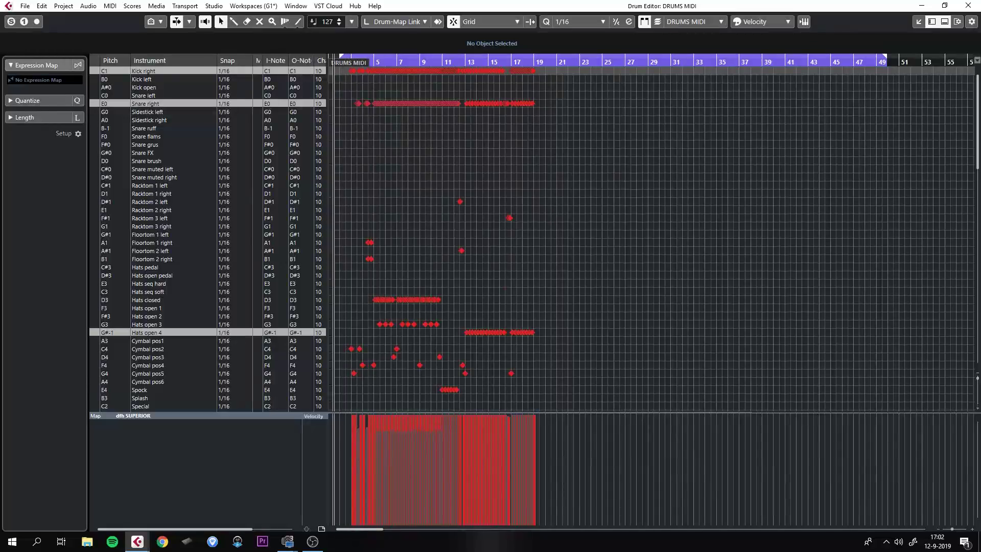
Copy all intro notes in bars 3 and 4 and paste them at the start of bar 19
{"action": "left_click_drag", "start_coordinate": [352, 62], "coordinate": [330, 141]}
{"action": "key", "text": "g"}
{"action": "key", "text": "g"}
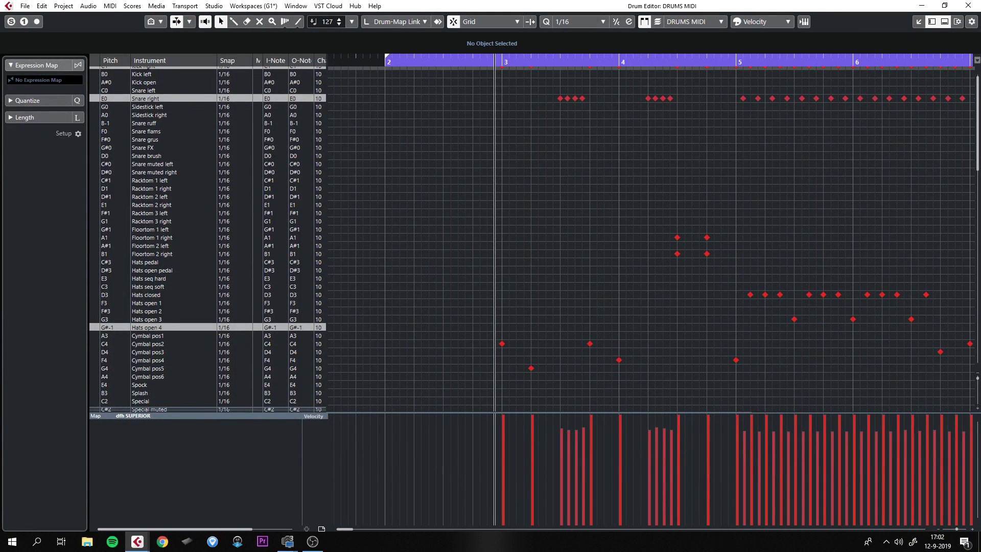
{"action": "left_click_drag", "start_coordinate": [444, 396], "coordinate": [708, 67]}
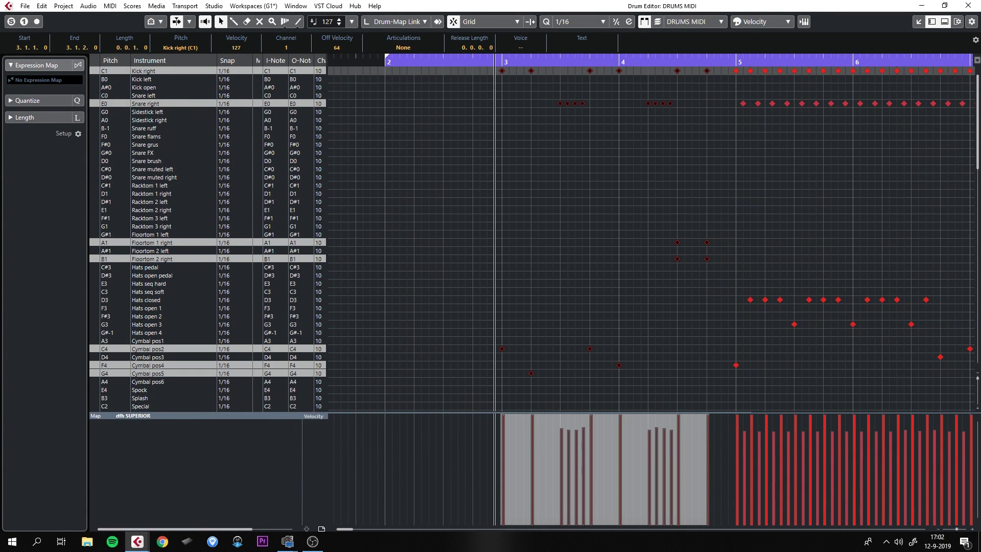
{"action": "key", "text": "g"}
{"action": "key", "text": "g"}
{"action": "key", "text": "g"}
{"action": "key", "text": "g"}
{"action": "scroll", "coordinate": [652, 241], "scroll_direction": "right", "scroll_amount": 6}
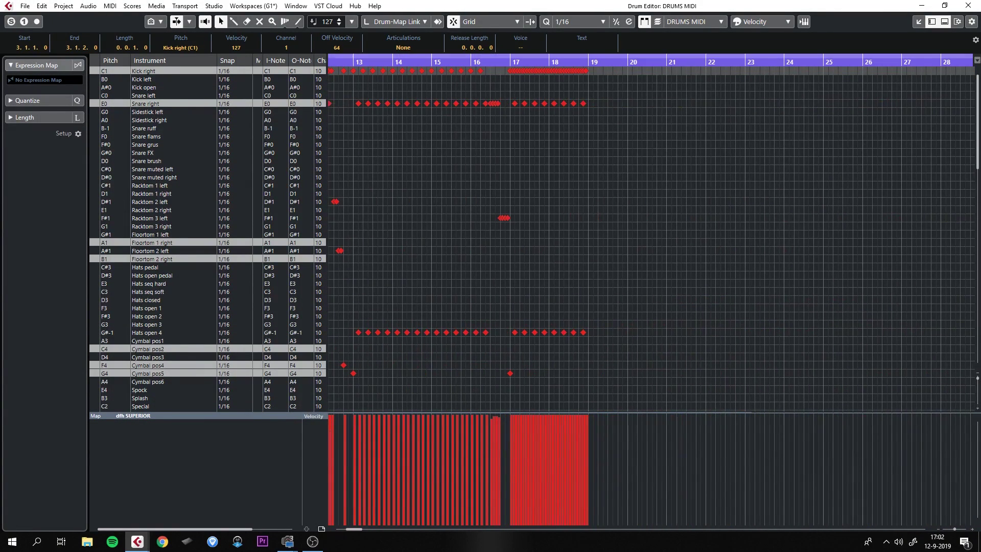
{"action": "left_click_drag", "start_coordinate": [587, 59], "coordinate": [583, 154]}
{"action": "key", "text": "ctrl+v"}
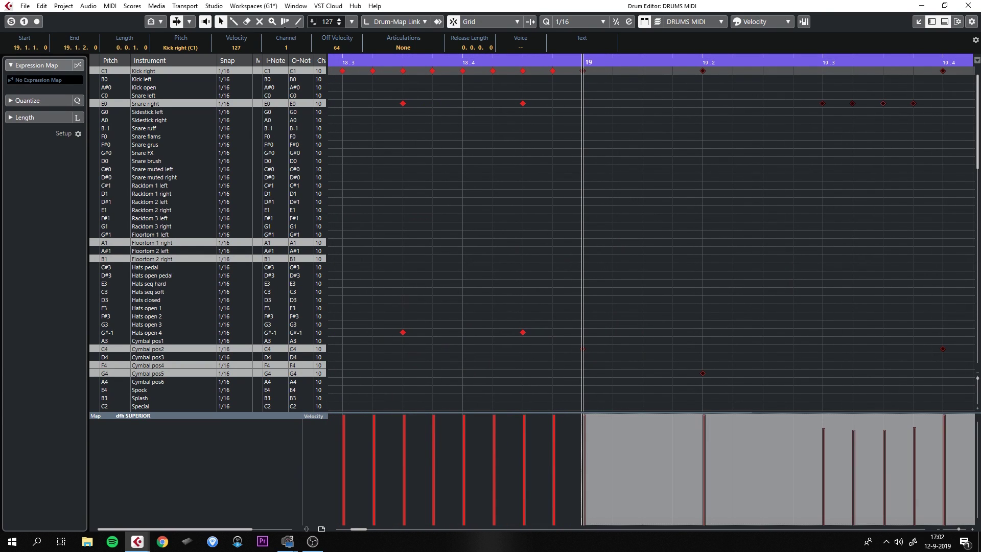
Play back the pasted intro in bars 19 and 20, deselect it, and replay the part from just before bar 3
{"action": "key", "text": "space"}
{"action": "key", "text": "g"}
{"action": "key", "text": "g"}
{"action": "key", "text": "g"}
{"action": "key", "text": "g"}
{"action": "key", "text": "g"}
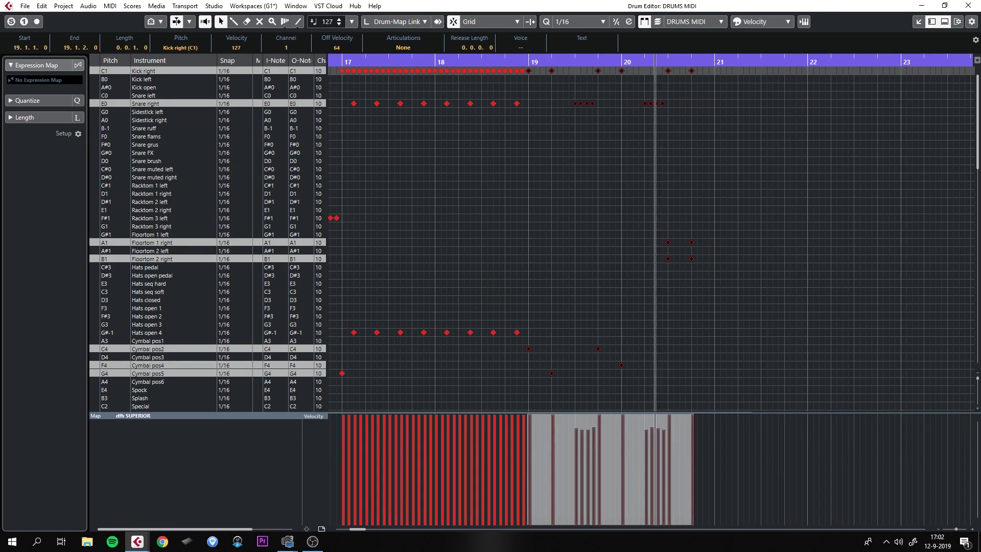
{"action": "key", "text": "g"}
{"action": "key", "text": "g"}
{"action": "key", "text": "g"}
{"action": "key", "text": "g"}
{"action": "key", "text": "g"}
{"action": "key", "text": "g"}
{"action": "key", "text": "g"}
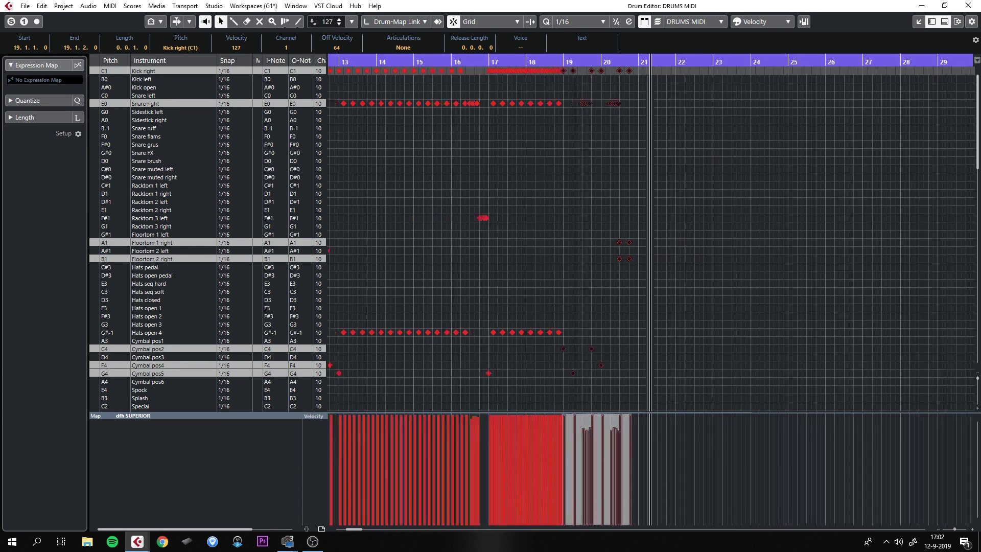
{"action": "key", "text": "h"}
{"action": "key", "text": "h"}
{"action": "key", "text": "h"}
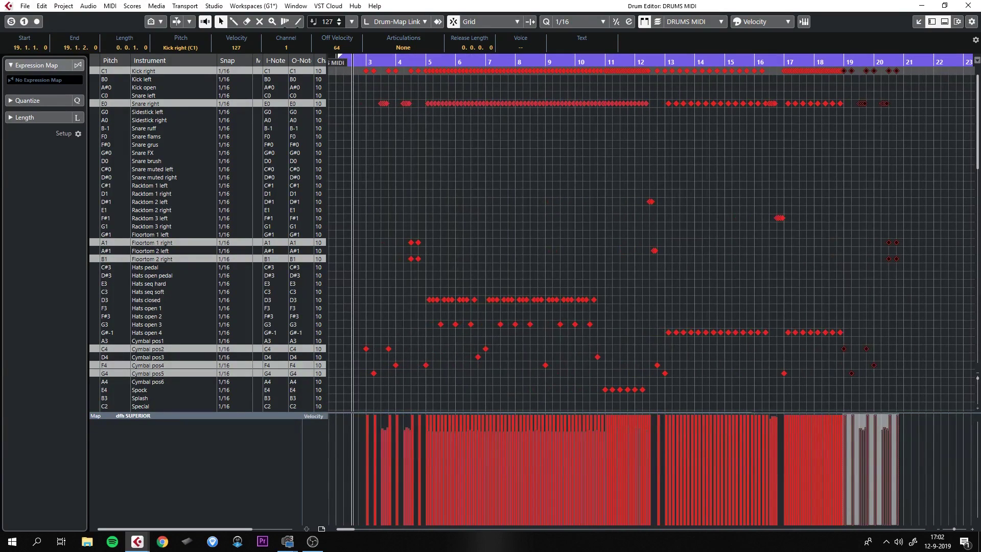
{"action": "key", "text": "ctrl+shift+a"}
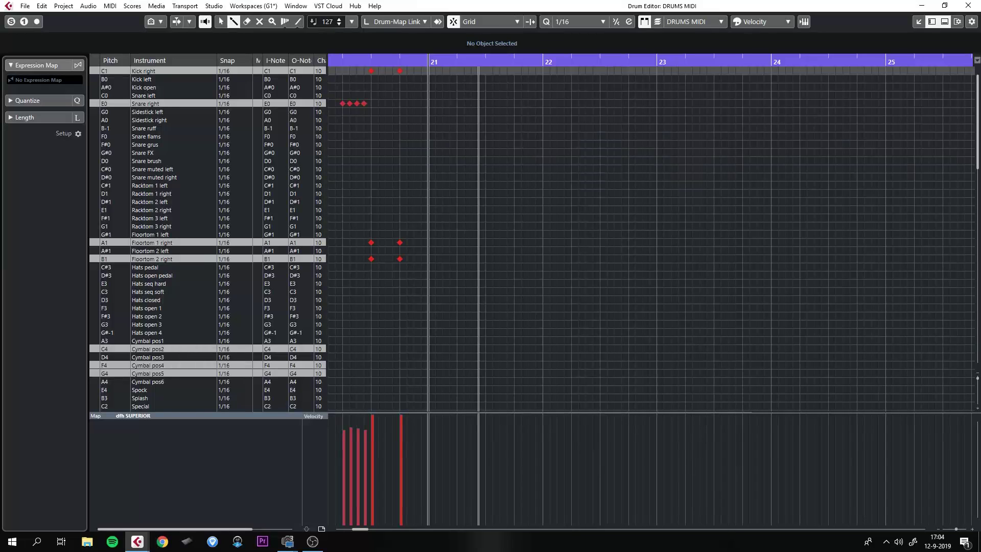
Draw Kick right notes on every sixteenth of bars 21 to 24, with Cymbal pos2 and Cymbal pos4 on 21.1
{"action": "left_click", "coordinate": [429, 71]}
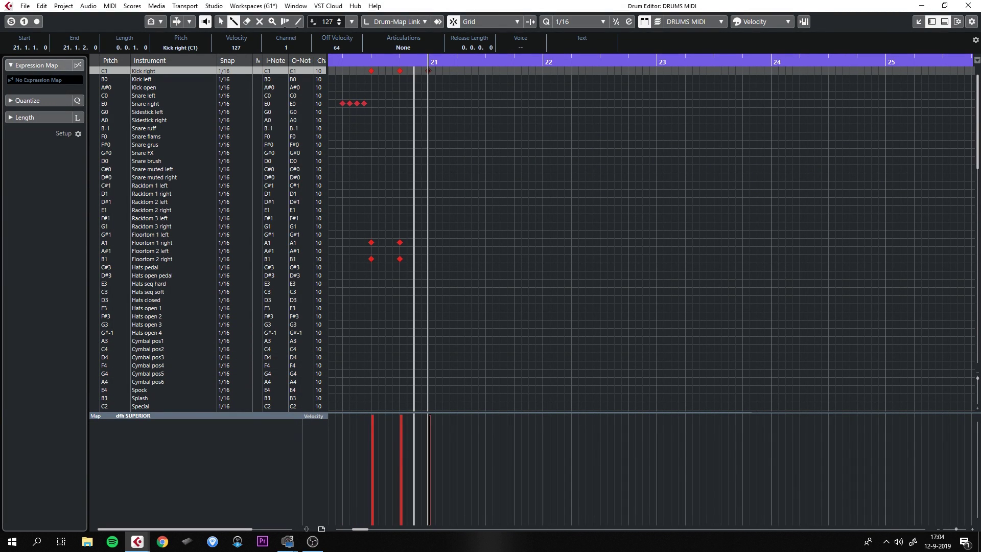
{"action": "left_click", "coordinate": [429, 349]}
{"action": "left_click", "coordinate": [428, 366]}
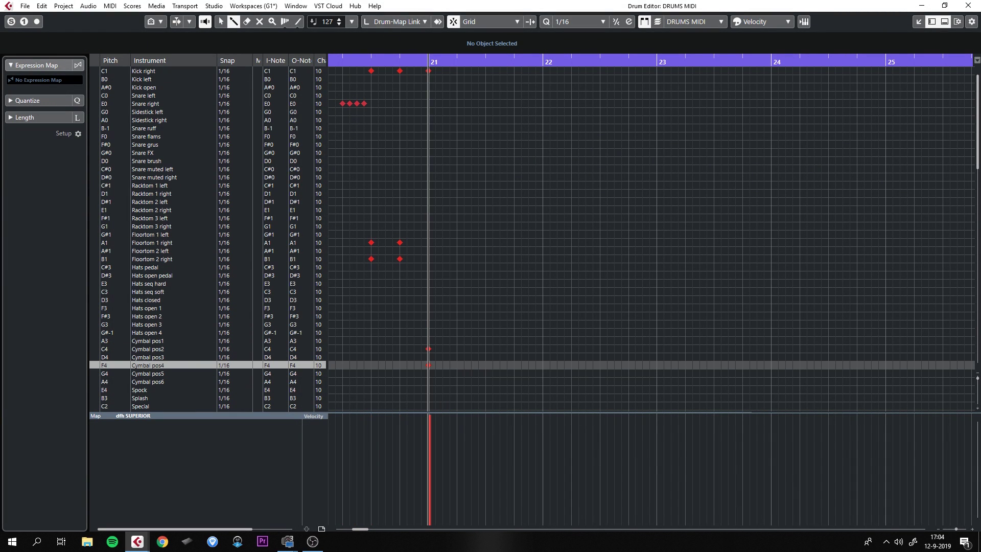
{"action": "left_click", "coordinate": [435, 70]}
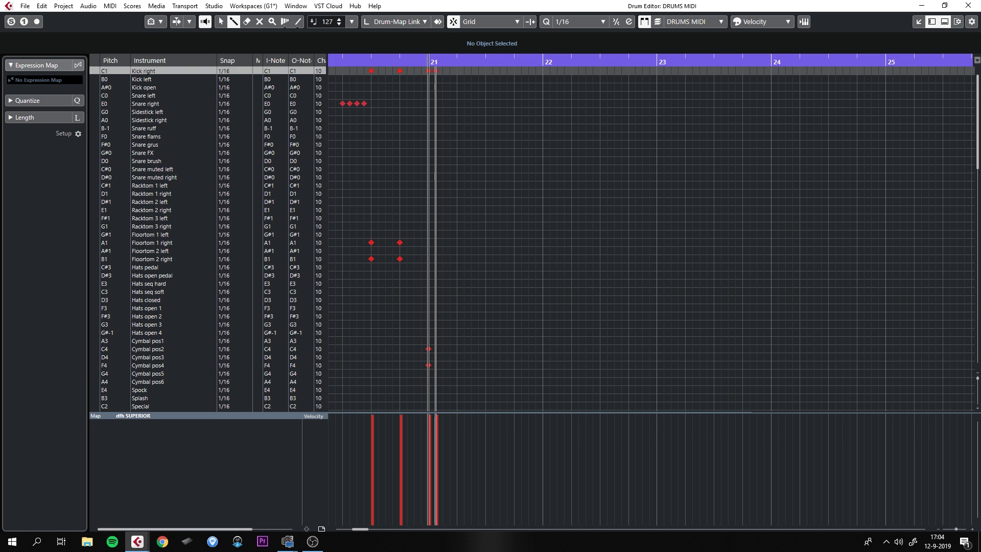
{"action": "left_click_drag", "start_coordinate": [435, 70], "coordinate": [879, 70]}
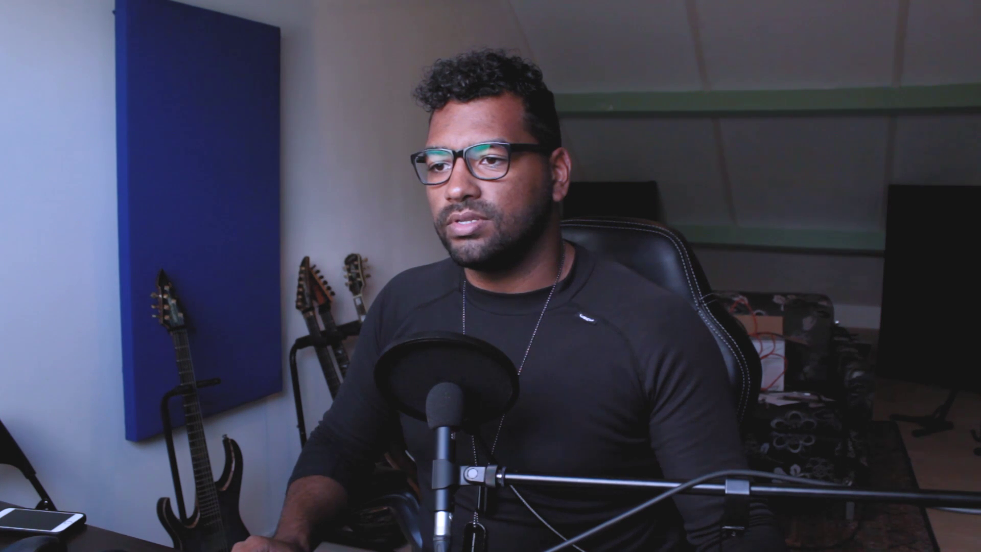
Add Snare right on beat 3 of bars 21 to 24 and Hats open 4 on every quarter from 21.2 to 24.4, using 1/4 quantize
{"action": "left_click", "coordinate": [486, 103]}
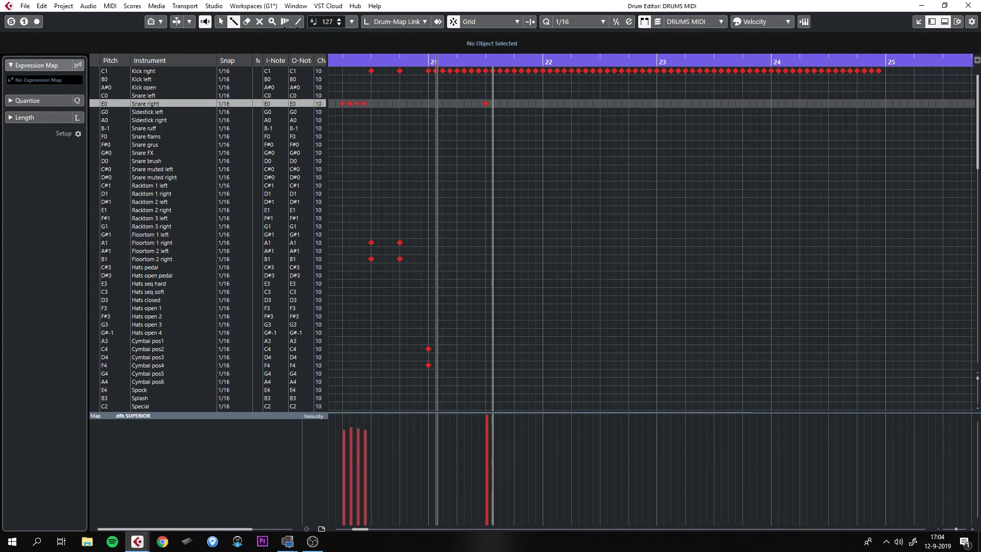
{"action": "key", "text": "space"}
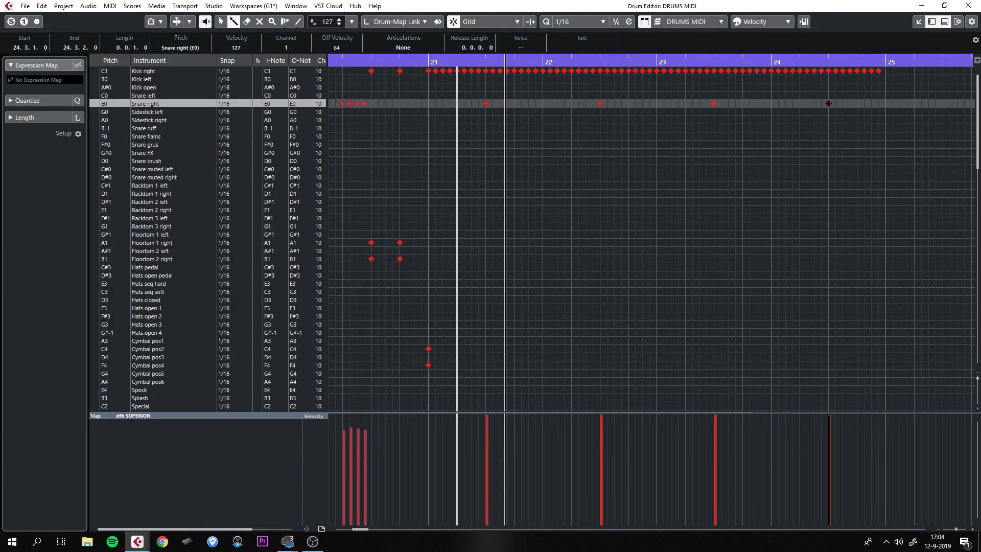
{"action": "left_click", "coordinate": [456, 332]}
{"action": "left_click", "coordinate": [486, 332]}
{"action": "left_click", "coordinate": [514, 332]}
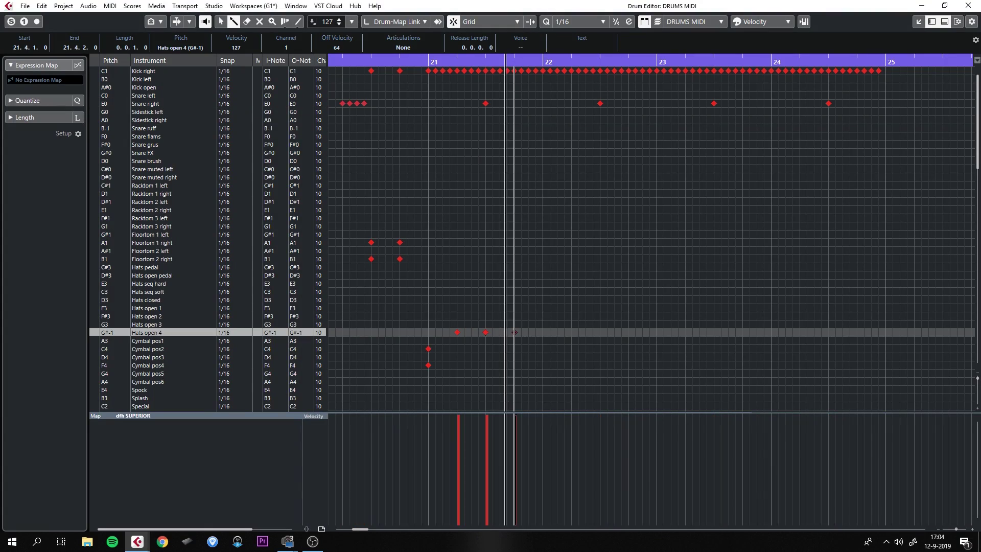
{"action": "left_click", "coordinate": [580, 21]}
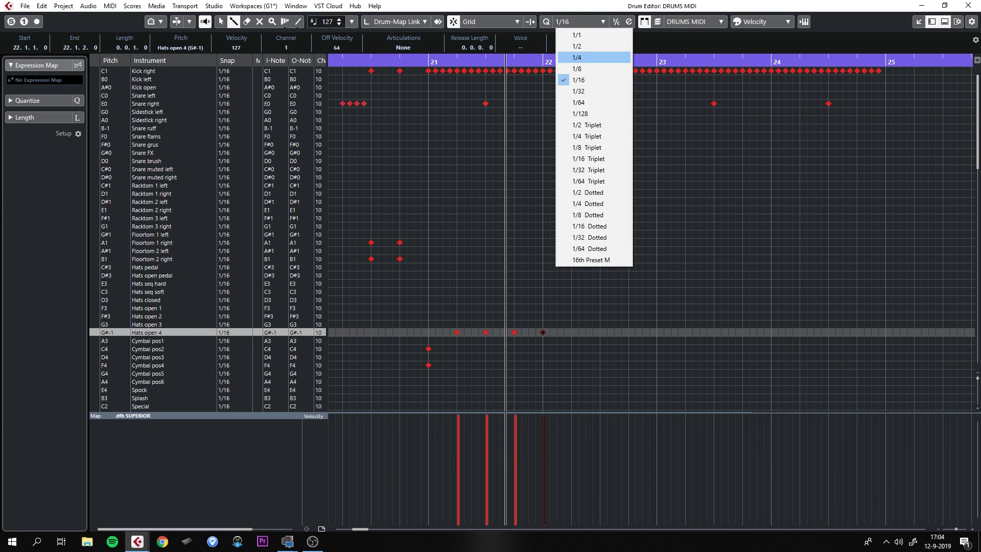
{"action": "left_click", "coordinate": [588, 58]}
{"action": "left_click_drag", "start_coordinate": [571, 332], "coordinate": [858, 332]}
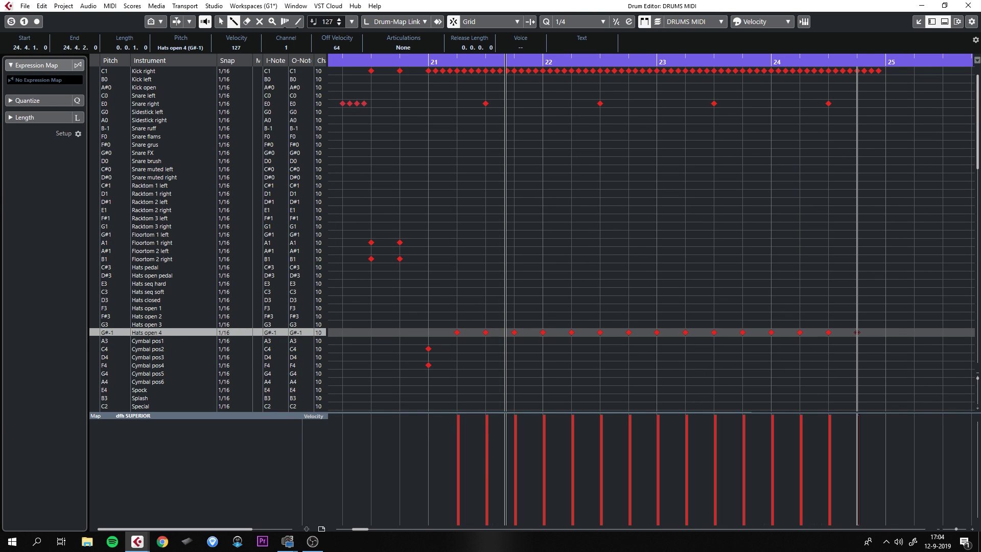
Lower the velocities of the Hats open 4 notes on beats 2 and 4 of bars 21 to 24 to about 106 to 109
{"action": "right_click", "coordinate": [629, 253]}
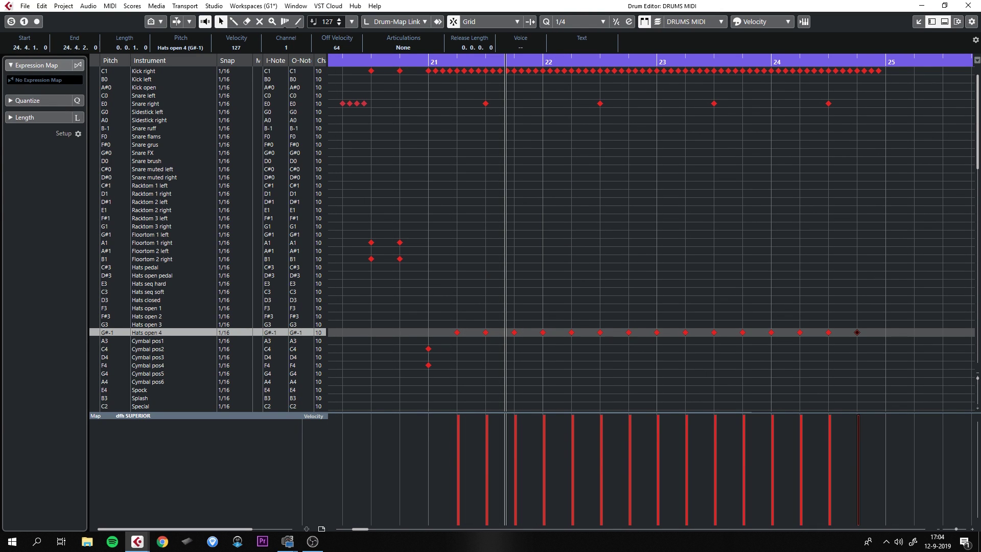
{"action": "left_click", "coordinate": [492, 260]}
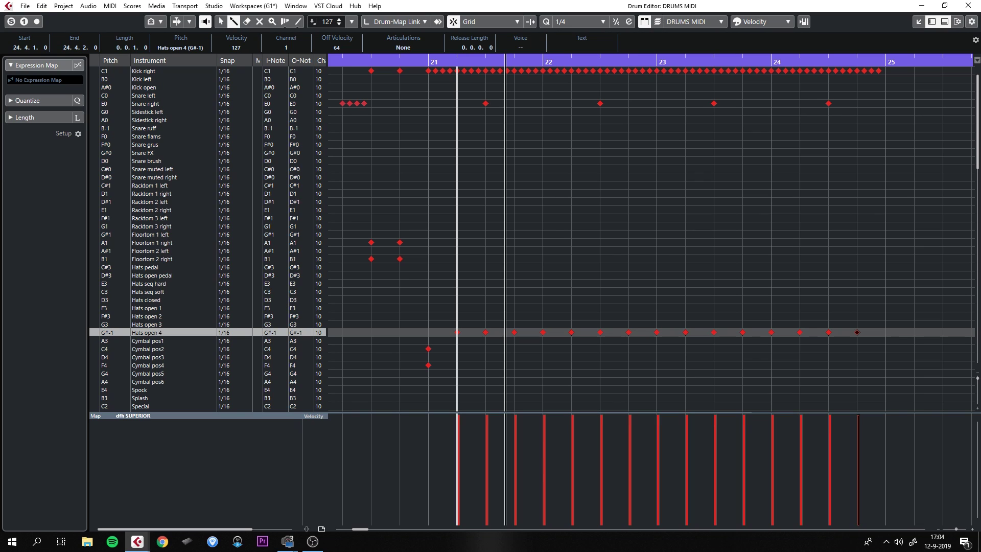
{"action": "left_click", "coordinate": [457, 432]}
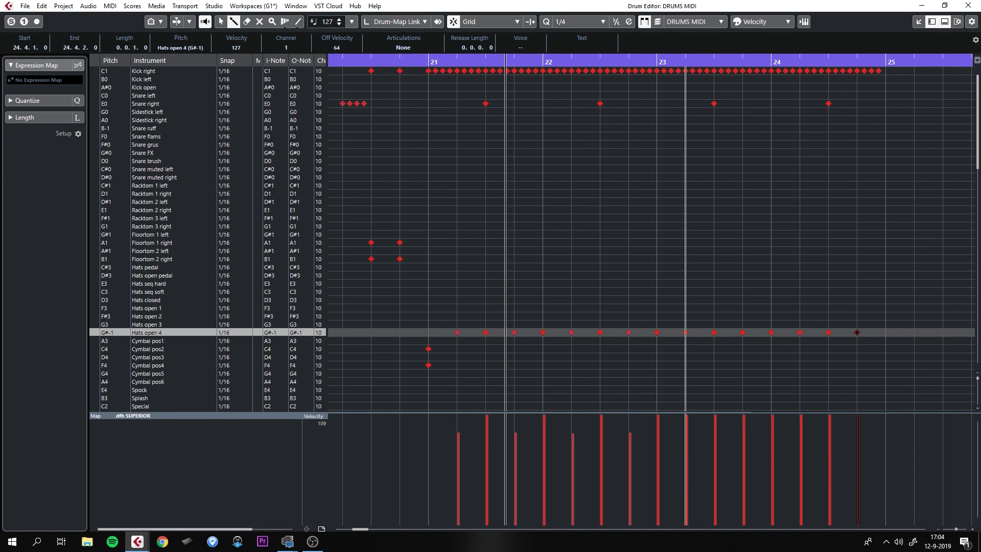
{"action": "left_click", "coordinate": [686, 431]}
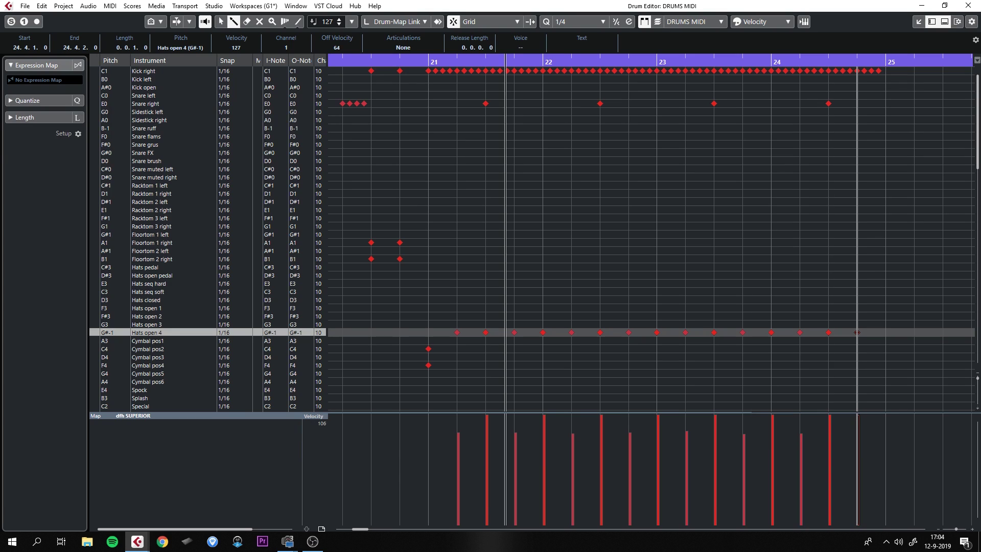
{"action": "left_click", "coordinate": [858, 432]}
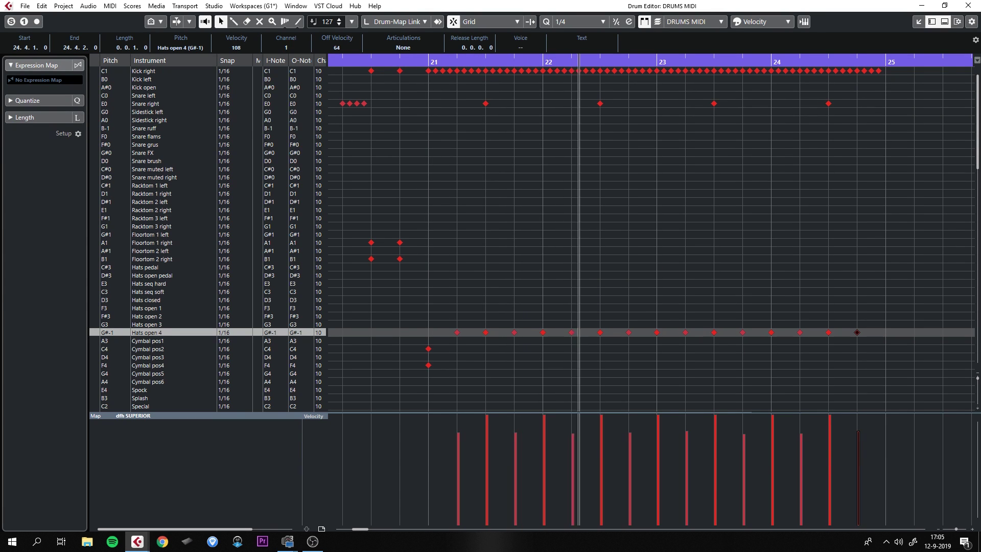
Select all notes in bars 21 to 24 and duplicate them into bars 25 to 28
{"action": "key", "text": "g"}
{"action": "key", "text": "g"}
{"action": "key", "text": "g"}
{"action": "key", "text": "g"}
{"action": "key", "text": "g"}
{"action": "key", "text": "g"}
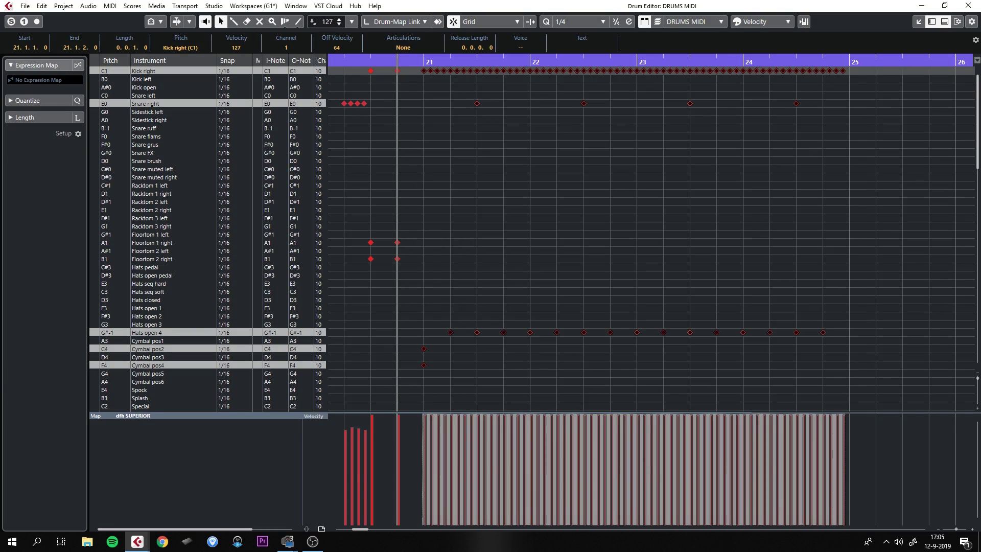
{"action": "key", "text": "alt+d"}
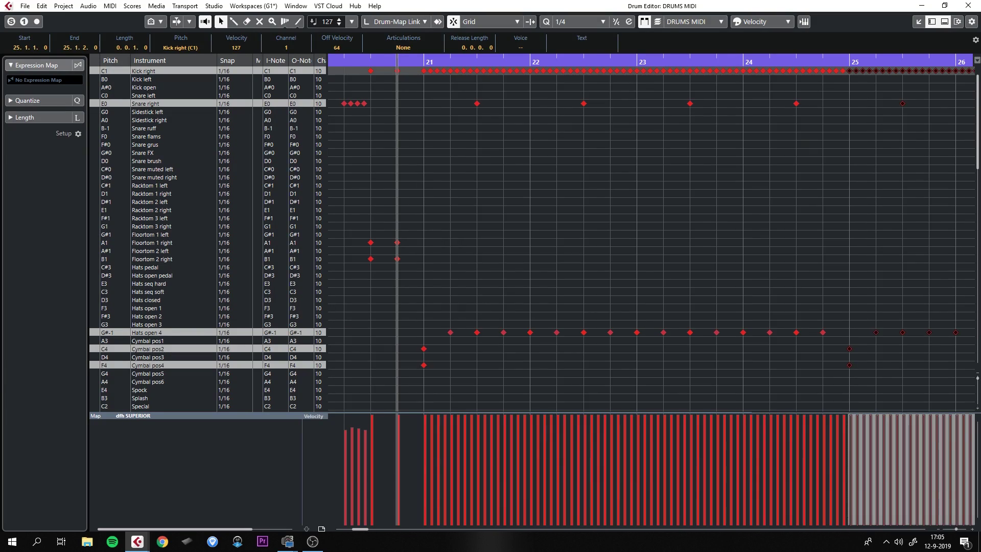
{"action": "key", "text": "ctrl+shift+a"}
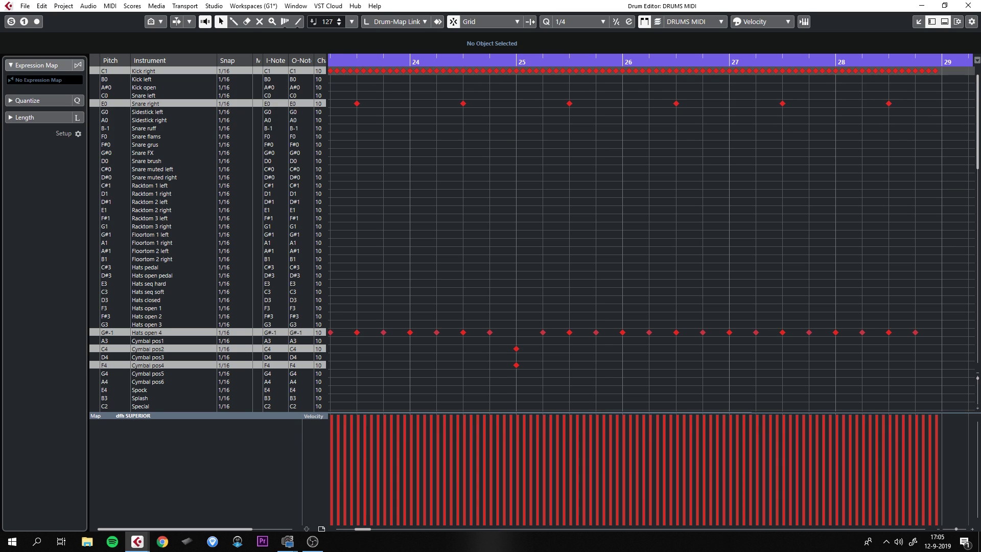
Delete the Cymbal pos4 note at 25.1 and play back the beat from bar 21
{"action": "left_click", "coordinate": [516, 365]}
{"action": "key", "text": "Delete"}
{"action": "key", "text": "g"}
{"action": "key", "text": "g"}
{"action": "key", "text": "space"}
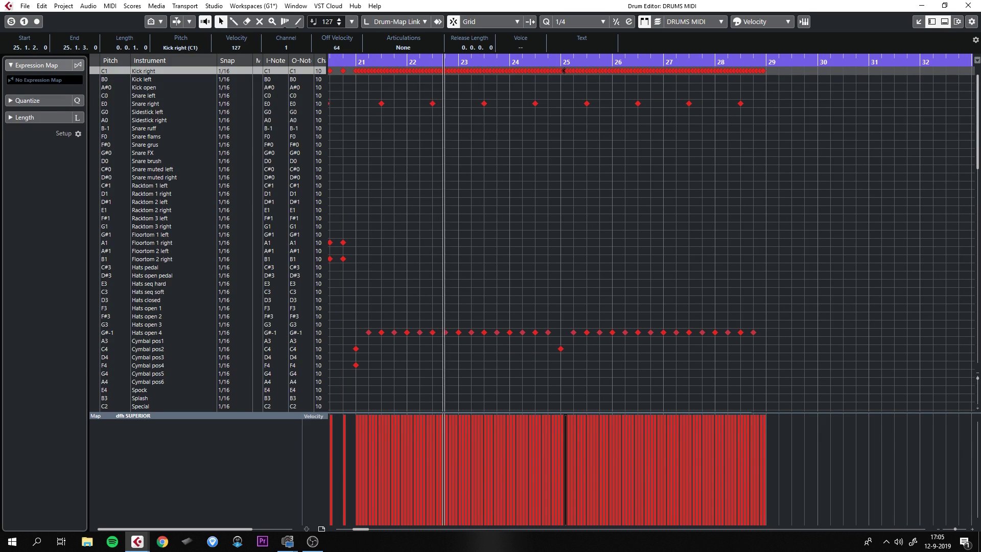
{"action": "key", "text": "ctrl+shift+a"}
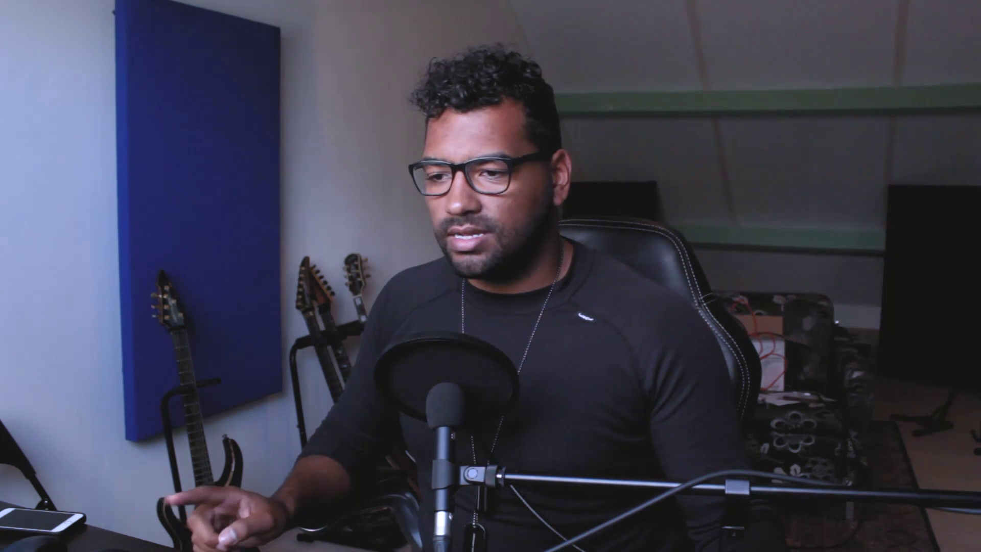
Replace the Hats open 4 note at 23.2 with Cymbal pos2, and add Cymbal pos3 at 23.3, Cymbal pos4 at 23.4 and Cymbal pos6 at 24.1
{"action": "left_click", "coordinate": [147, 332]}
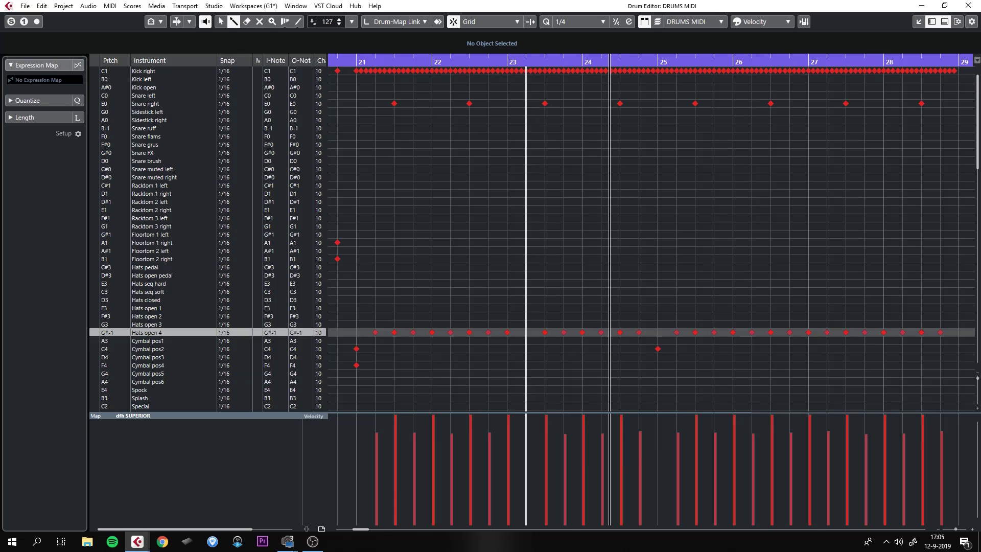
{"action": "left_click", "coordinate": [526, 348]}
{"action": "left_click", "coordinate": [545, 356]}
{"action": "left_click", "coordinate": [564, 365]}
{"action": "left_click", "coordinate": [583, 381]}
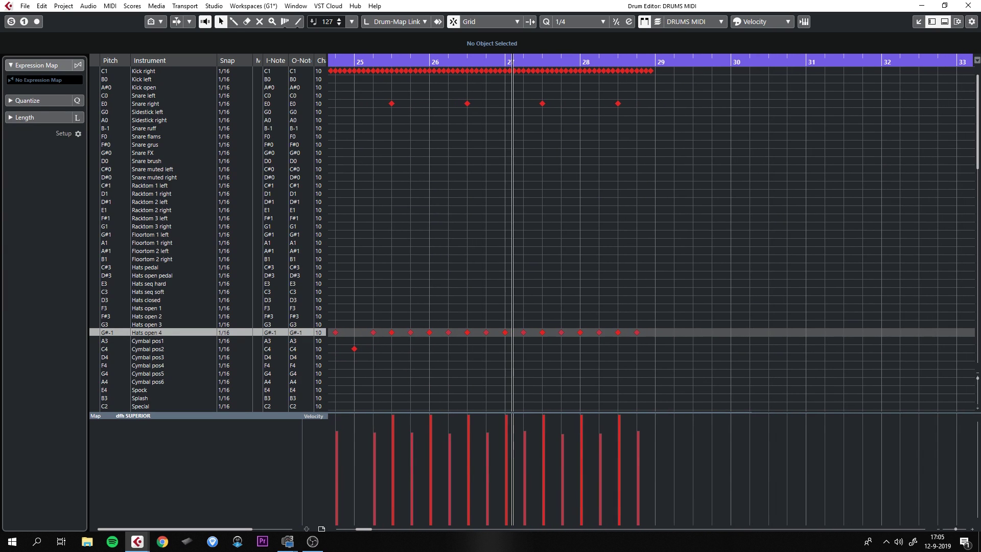
Move the playhead to bar 27 and delete all Hats open 4 notes in bars 27 and 28
{"action": "left_click_drag", "start_coordinate": [505, 61], "coordinate": [499, 76]}
{"action": "left_click_drag", "start_coordinate": [759, 279], "coordinate": [496, 340]}
{"action": "key", "text": "Delete"}
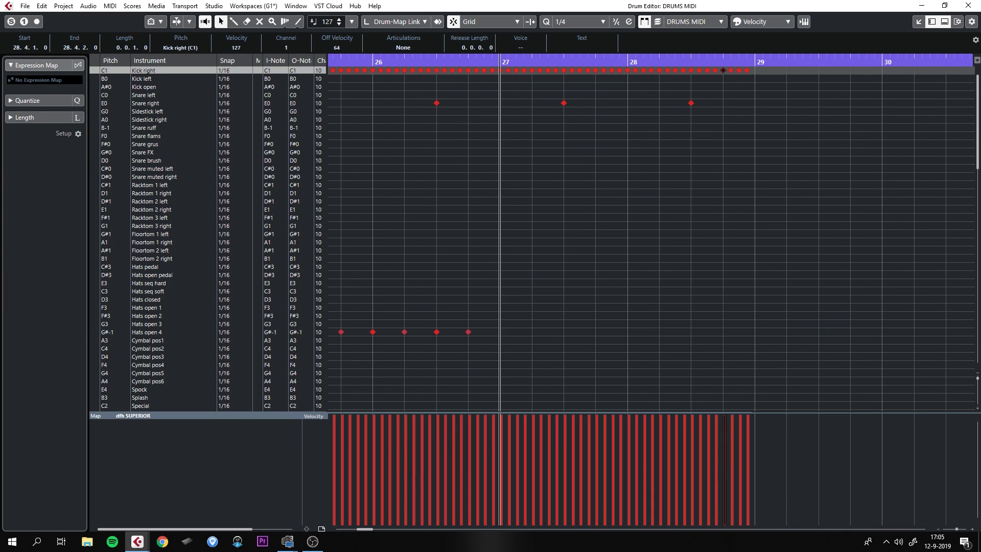
On a 1/8 grid, draw Cymbal pos6 at 27.1 and Ride pos4 notes through bars 27–28, with Ride bell pos4 at 27.3, 28.1 and 28.3
{"action": "left_click", "coordinate": [578, 21]}
{"action": "left_click", "coordinate": [579, 69]}
{"action": "scroll", "coordinate": [651, 237], "scroll_direction": "down", "scroll_amount": 4}
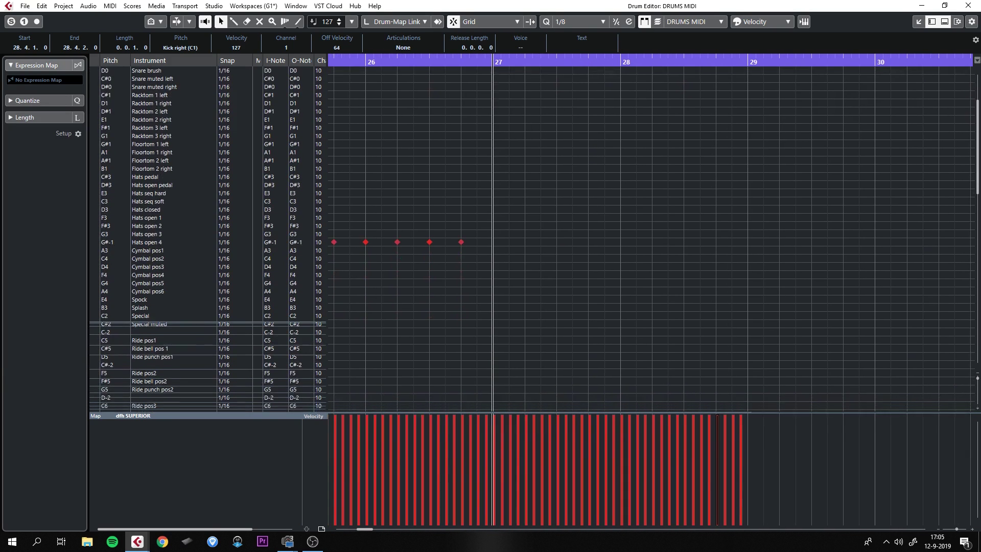
{"action": "right_click", "coordinate": [488, 265]}
{"action": "left_click", "coordinate": [502, 265]}
{"action": "scroll", "coordinate": [503, 266], "scroll_direction": "down", "scroll_amount": 3}
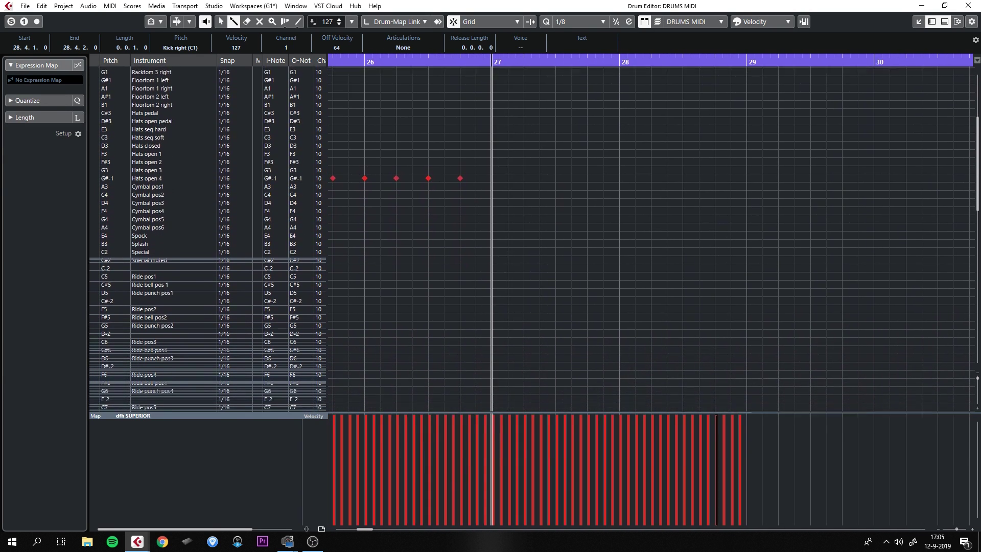
{"action": "left_click", "coordinate": [494, 354]}
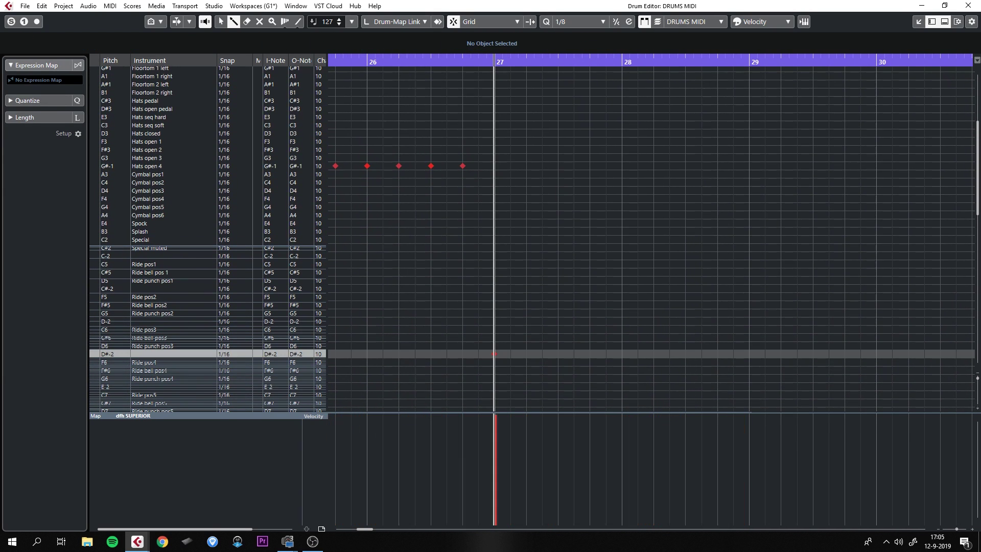
{"action": "left_click", "coordinate": [494, 362]}
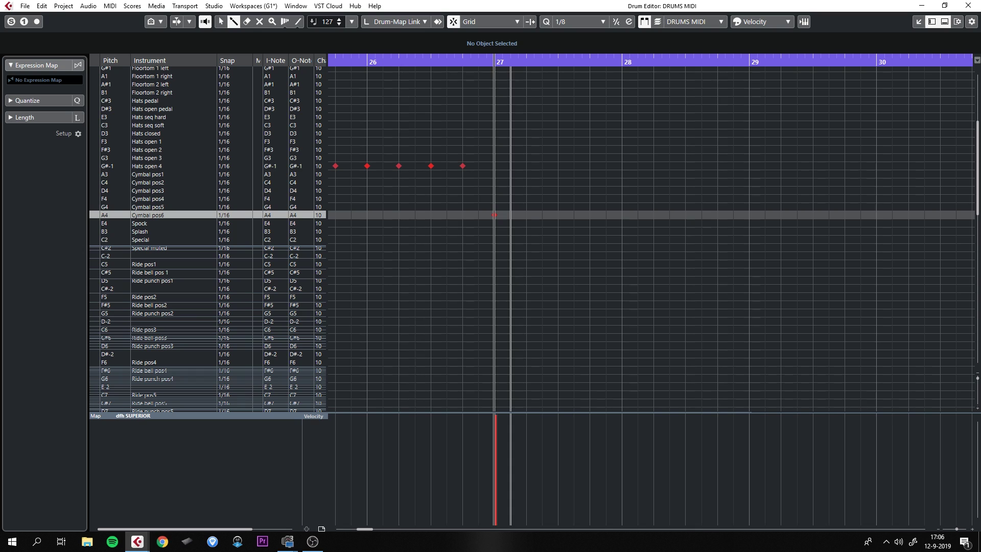
{"action": "left_click", "coordinate": [526, 362]}
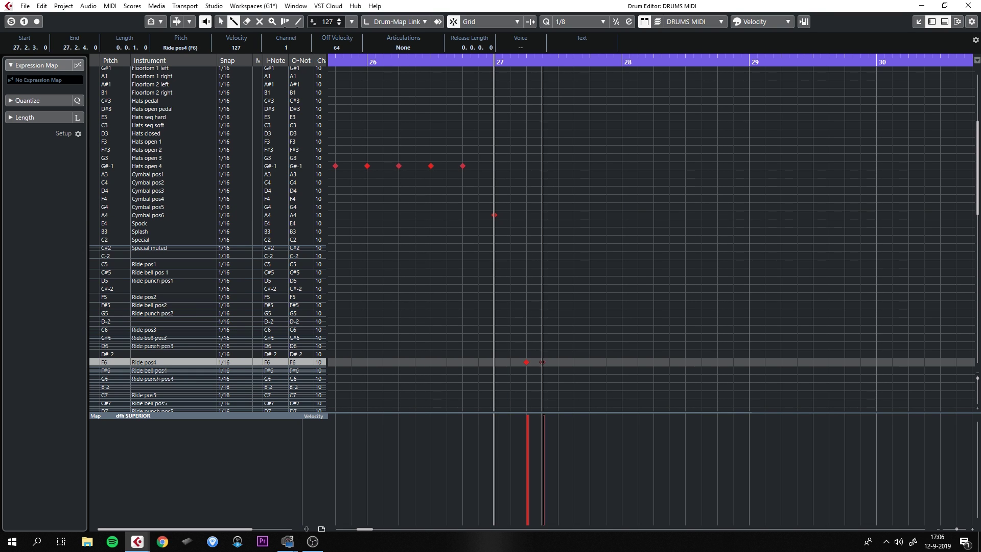
{"action": "left_click", "coordinate": [543, 361]}
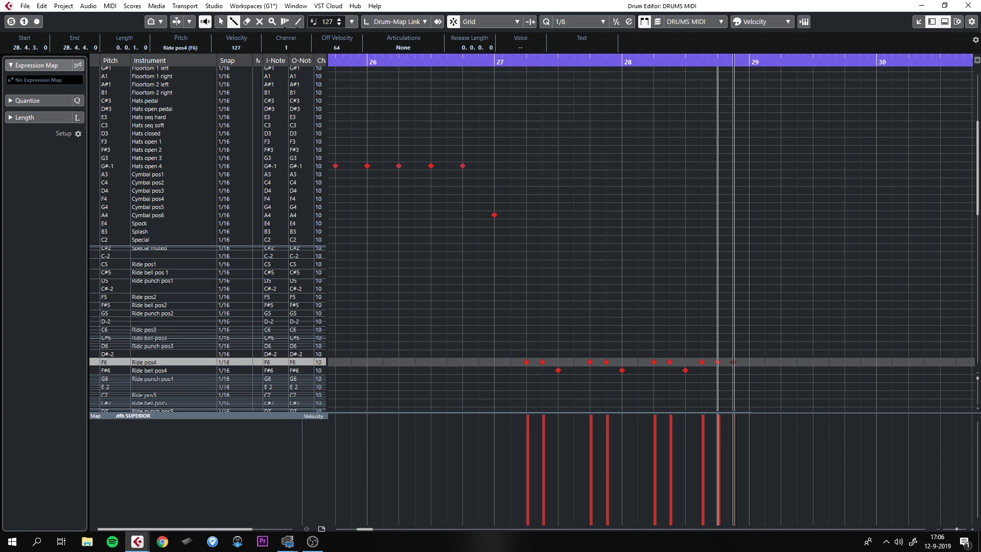
Set the quantize grid to 1/16 and draw Ride bell pos3 notes at 28.3.2, 28.3.4, 28.4.2 and 28.4.4
{"action": "scroll", "coordinate": [651, 239], "scroll_direction": "down", "scroll_amount": 2}
{"action": "scroll", "coordinate": [651, 238], "scroll_direction": "right", "scroll_amount": 1}
{"action": "left_click_drag", "start_coordinate": [638, 291], "coordinate": [587, 307]}
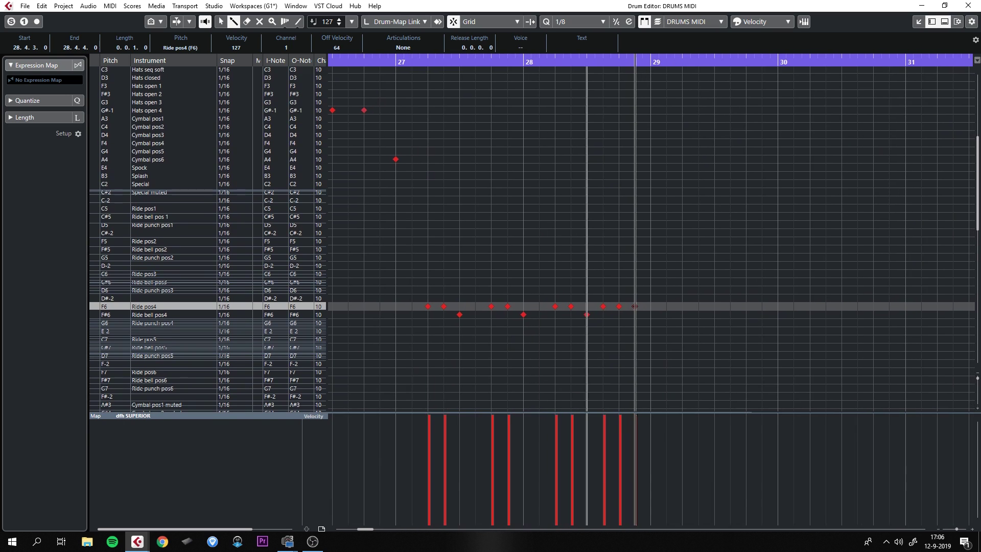
{"action": "left_click_drag", "start_coordinate": [565, 60], "coordinate": [566, 97]}
{"action": "left_click", "coordinate": [580, 21]}
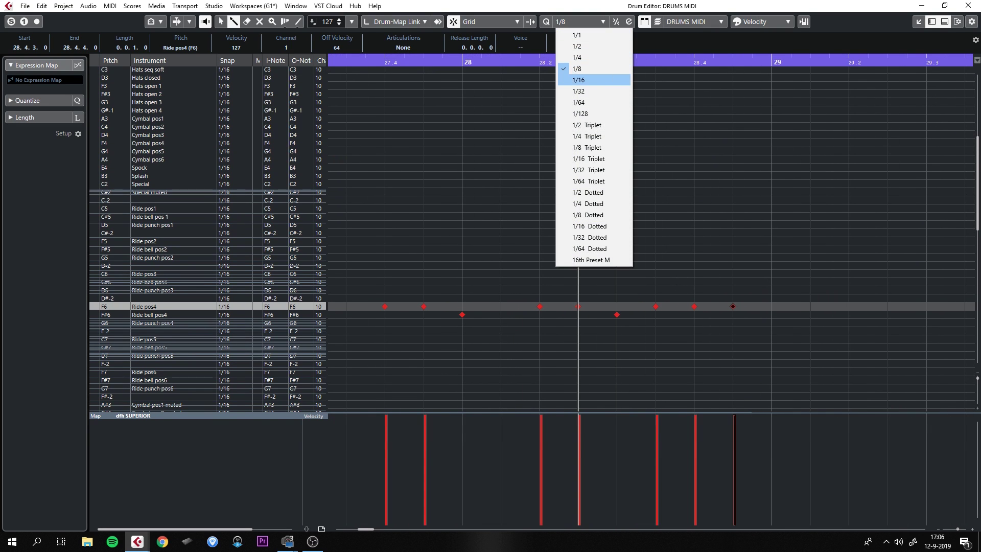
{"action": "left_click", "coordinate": [580, 80]}
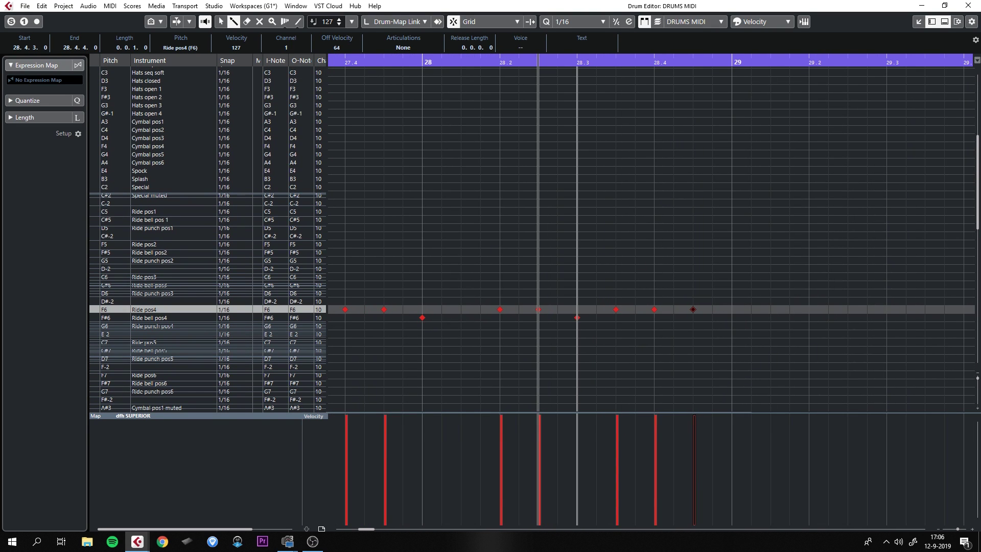
{"action": "left_click", "coordinate": [577, 285]}
{"action": "left_click", "coordinate": [577, 285]}
{"action": "left_click", "coordinate": [596, 284]}
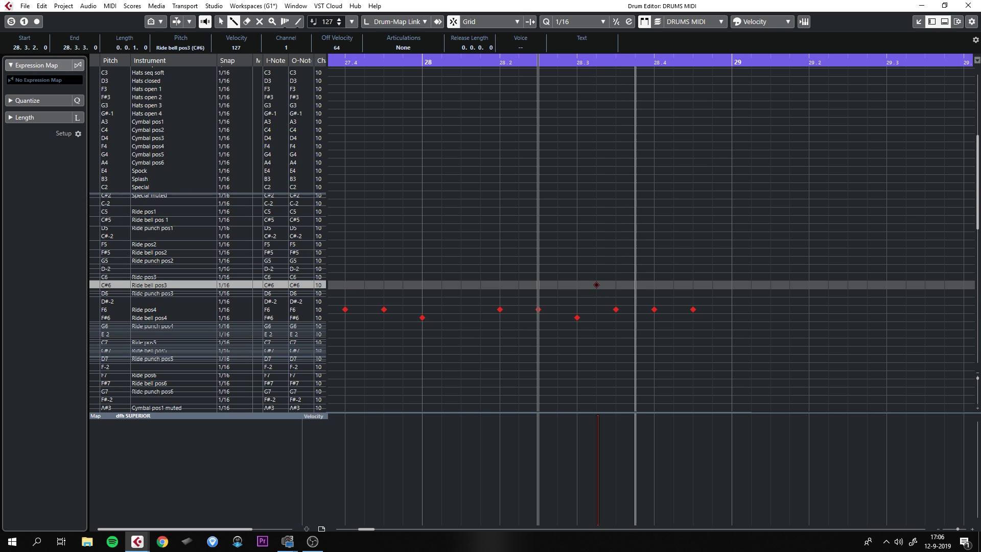
{"action": "left_click", "coordinate": [635, 285]}
{"action": "left_click", "coordinate": [674, 285]}
{"action": "left_click", "coordinate": [712, 285]}
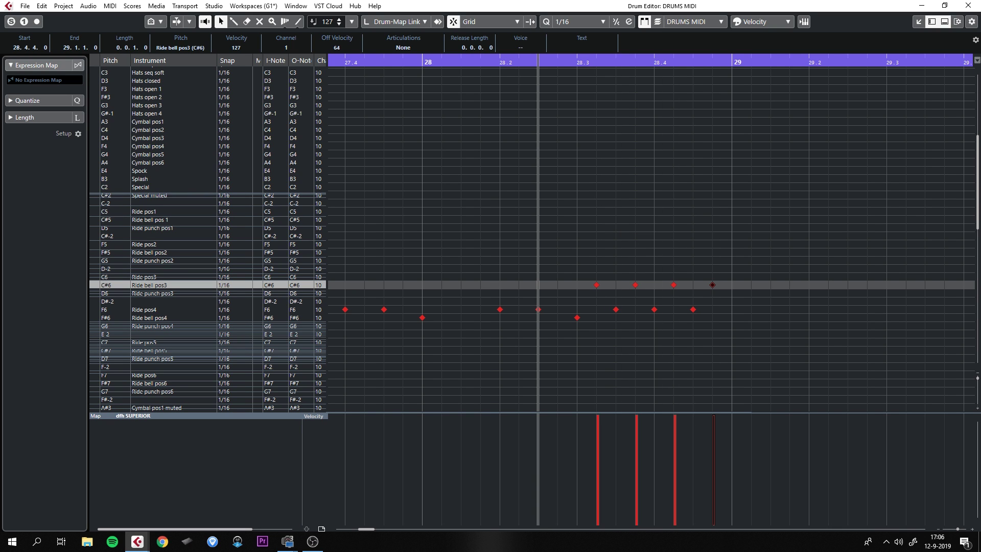
Play back the ride pattern from bar 27
{"action": "key", "text": "g"}
{"action": "key", "text": "g"}
{"action": "key", "text": "g"}
{"action": "left_click", "coordinate": [480, 61]}
{"action": "key", "text": "space"}
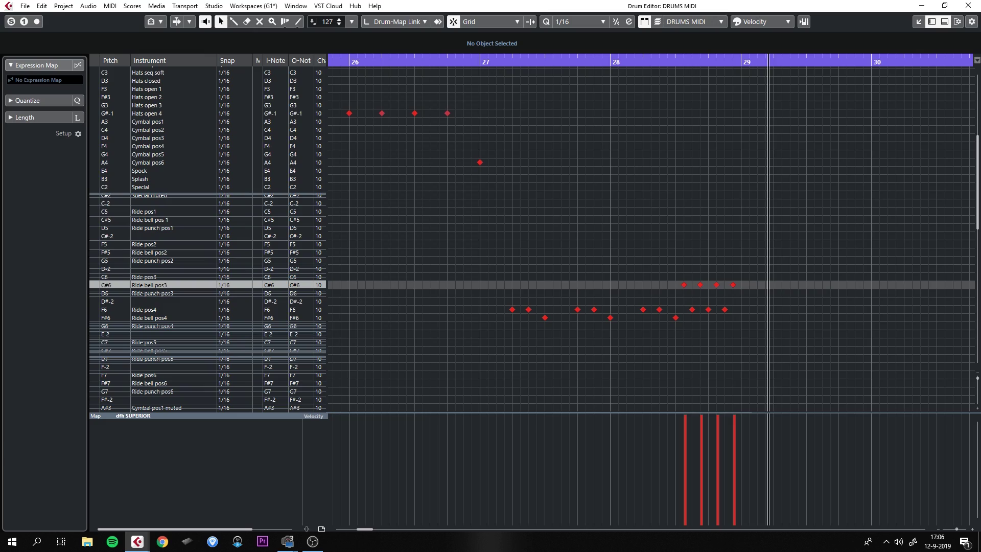
Select all notes in bars 21 to 28 and duplicate them into bars 29 to 36
{"action": "key", "text": "g"}
{"action": "key", "text": "g"}
{"action": "key", "text": "g"}
{"action": "key", "text": "g"}
{"action": "scroll", "coordinate": [651, 238], "scroll_direction": "up", "scroll_amount": 9}
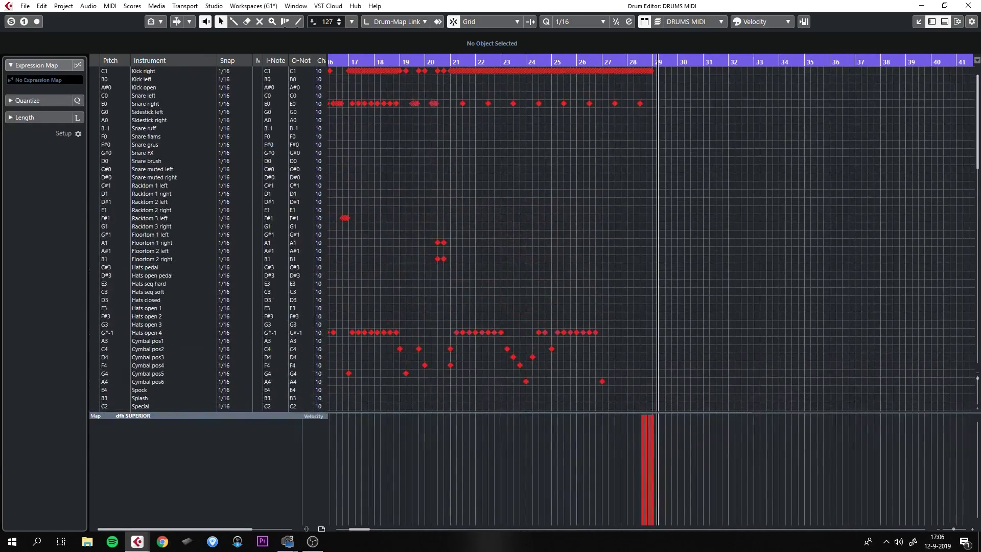
{"action": "scroll", "coordinate": [649, 230], "scroll_direction": "down", "scroll_amount": 9}
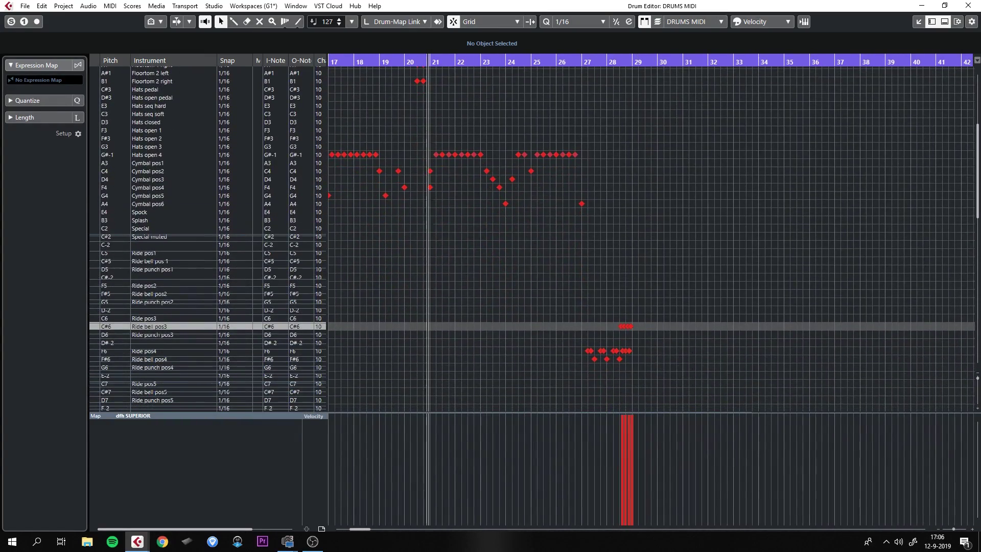
{"action": "left_click_drag", "start_coordinate": [652, 381], "coordinate": [432, 67]}
{"action": "key", "text": "ctrl+d"}
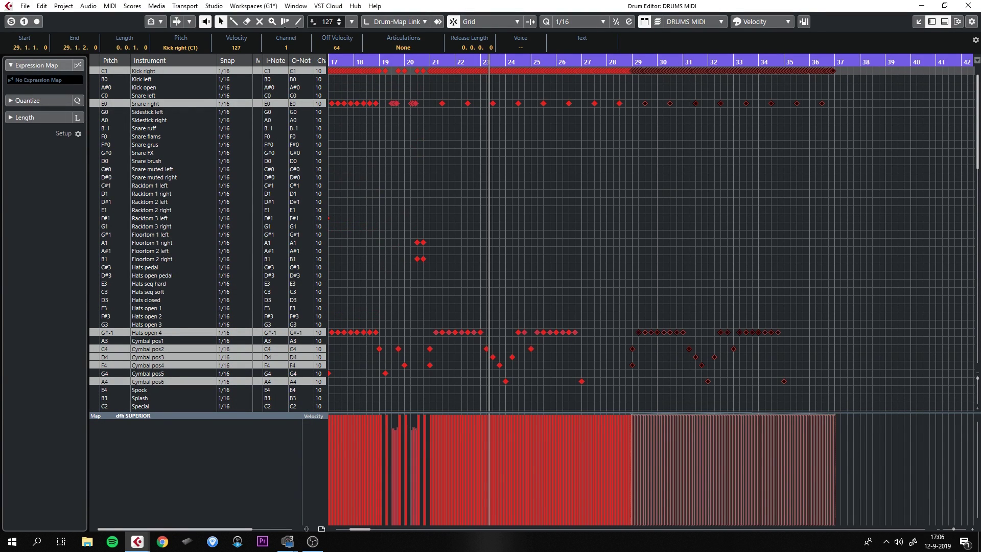